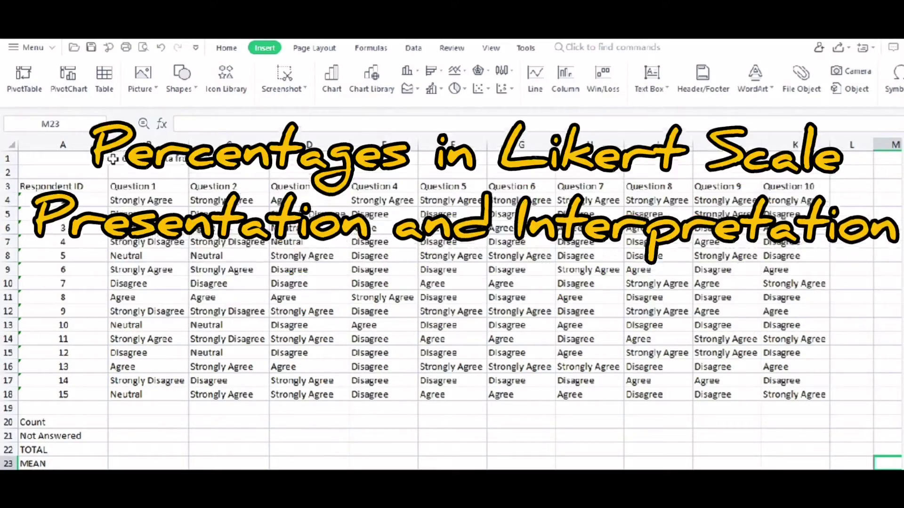
- Inspect the sheet title, the Respondent ID and Question 1 headings, and the Count cell
click(111, 158)
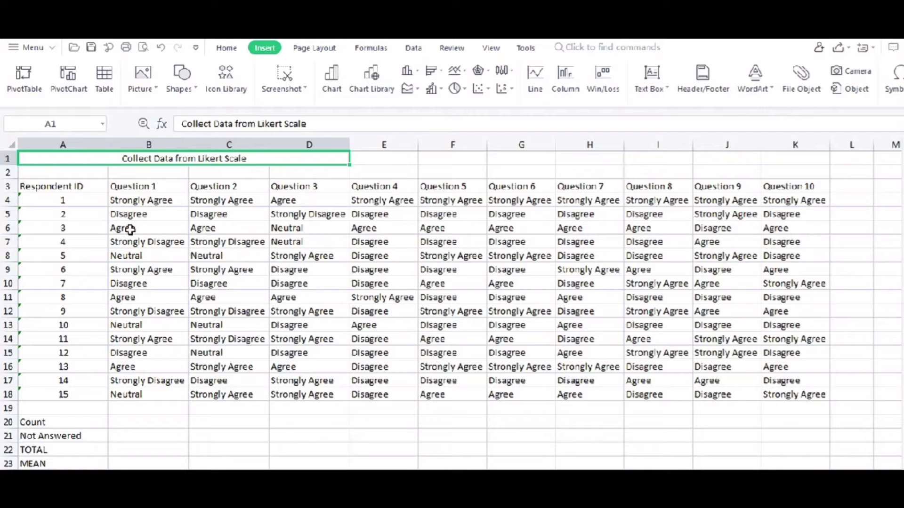
click(141, 410)
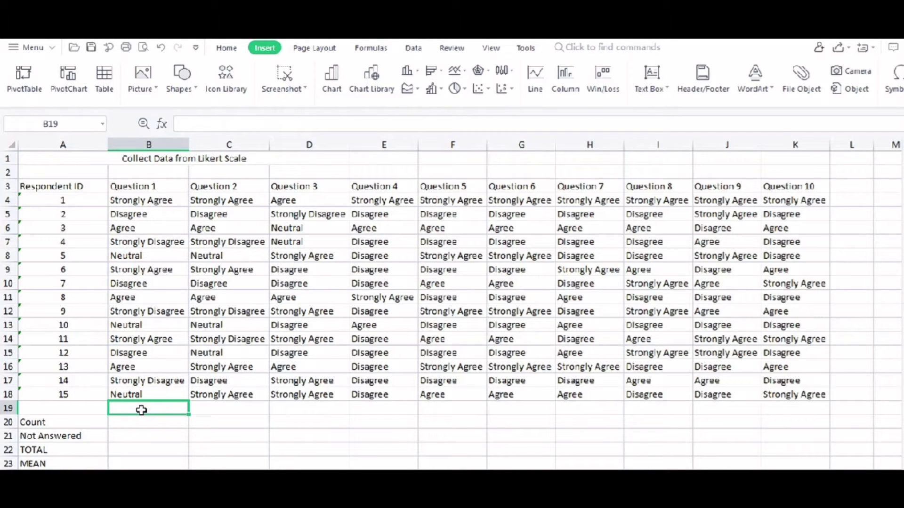
click(133, 425)
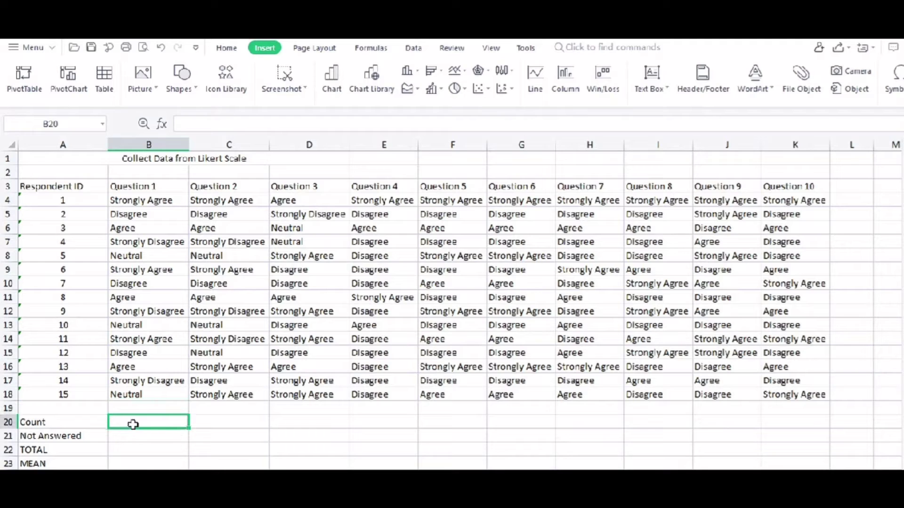
click(136, 189)
click(66, 189)
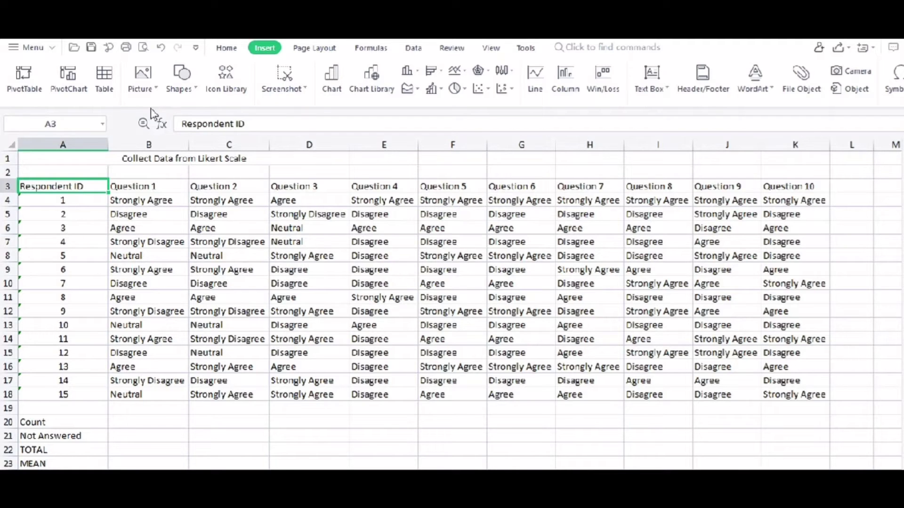
double_click(133, 187)
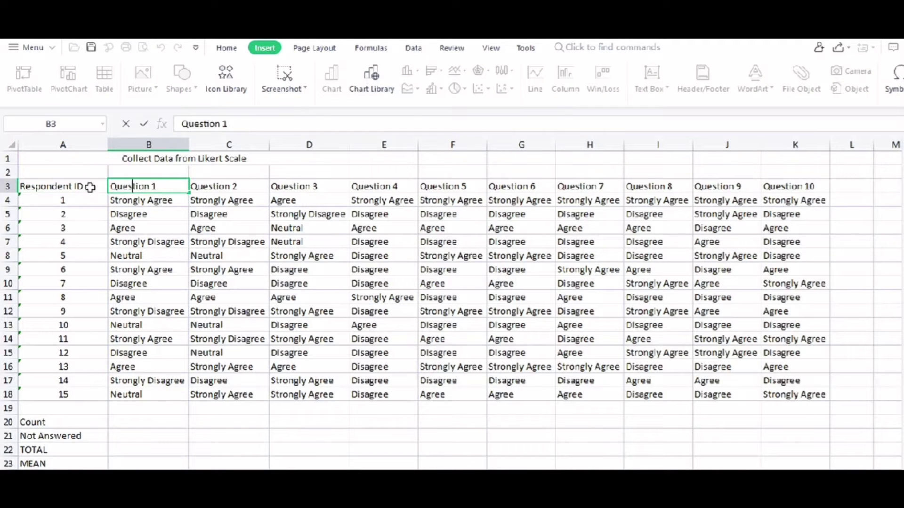
- Select heading row 3 across all question headings, then select the Question 1 Count cell
click(8, 186)
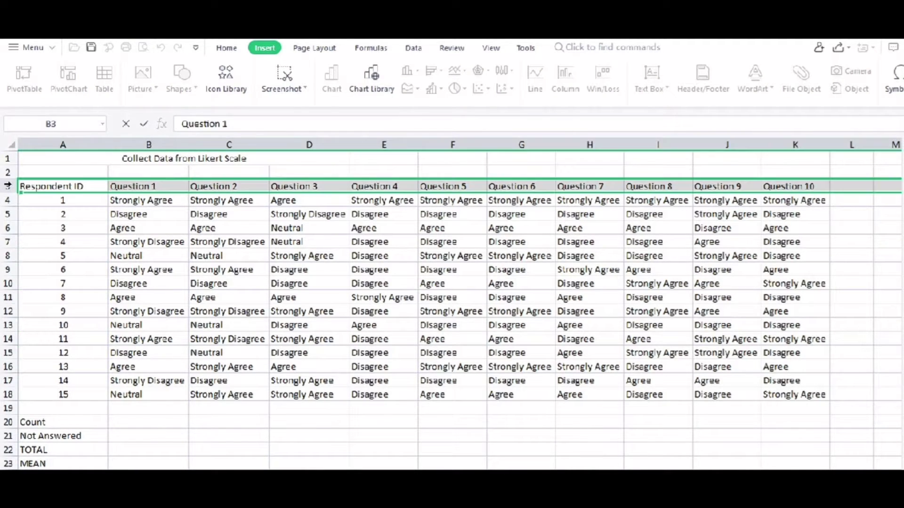
click(787, 185)
click(162, 186)
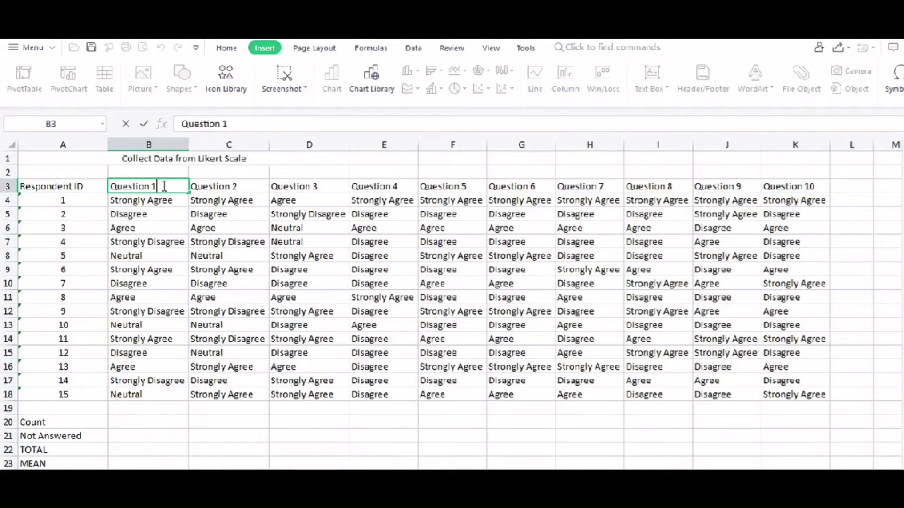
click(177, 198)
click(162, 186)
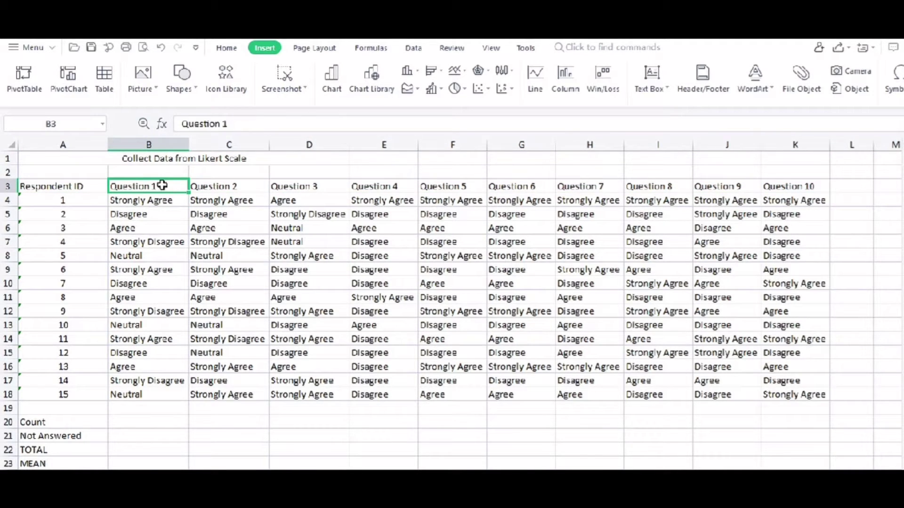
key(ctrl+shift+Right)
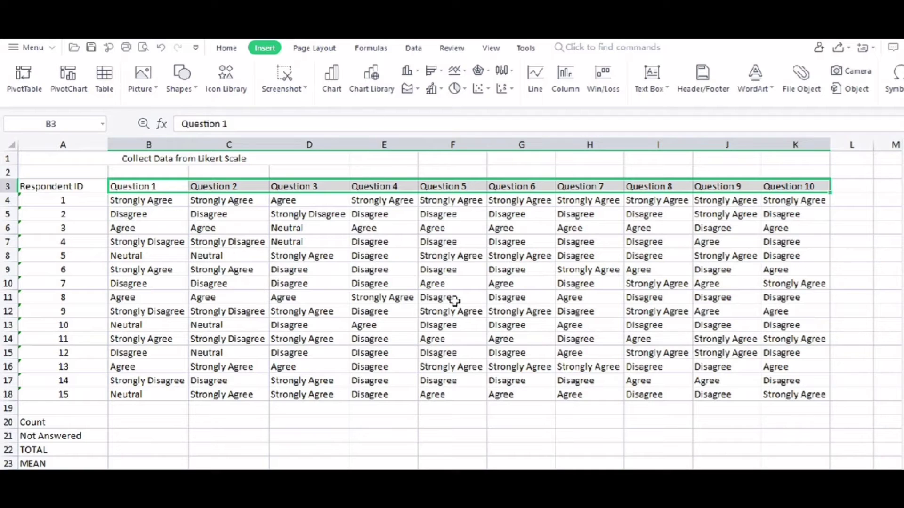
click(863, 255)
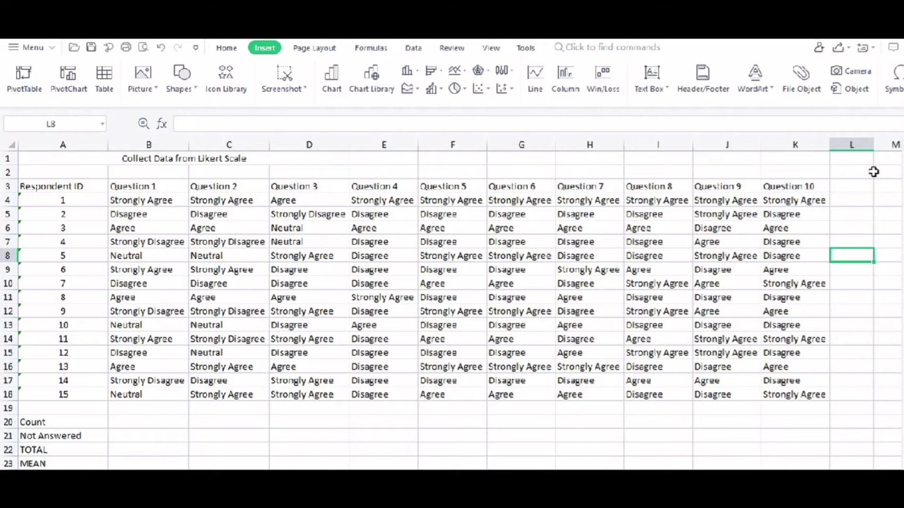
click(126, 421)
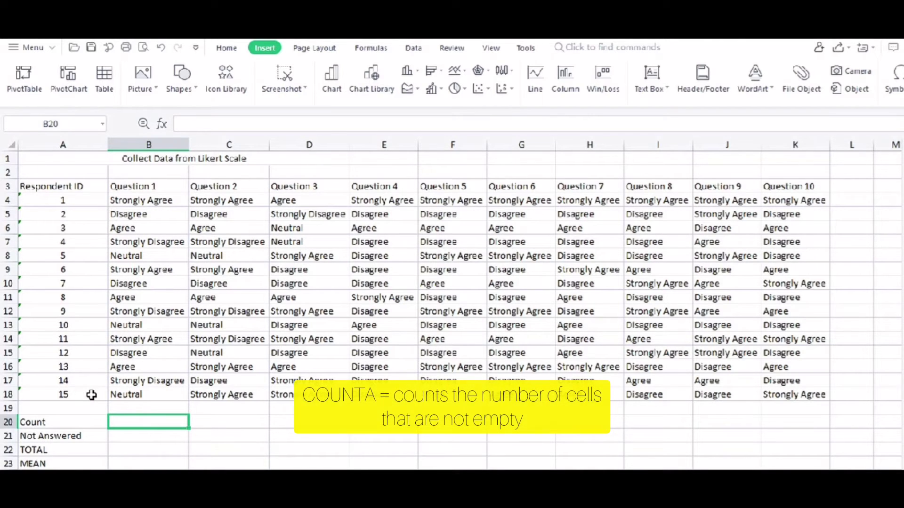
- Enter =COUNTA(B4:B18) in B20 so Question 1's Count shows 15
text(=)
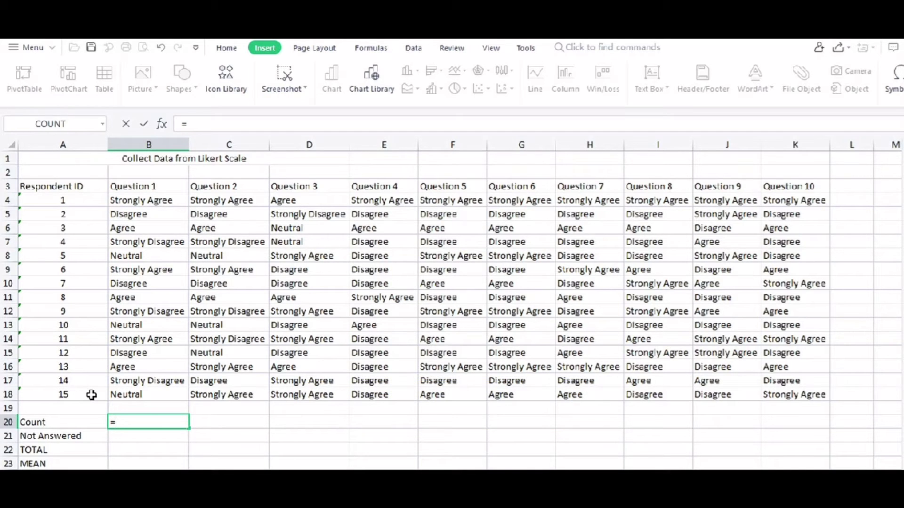
text(COUNT)
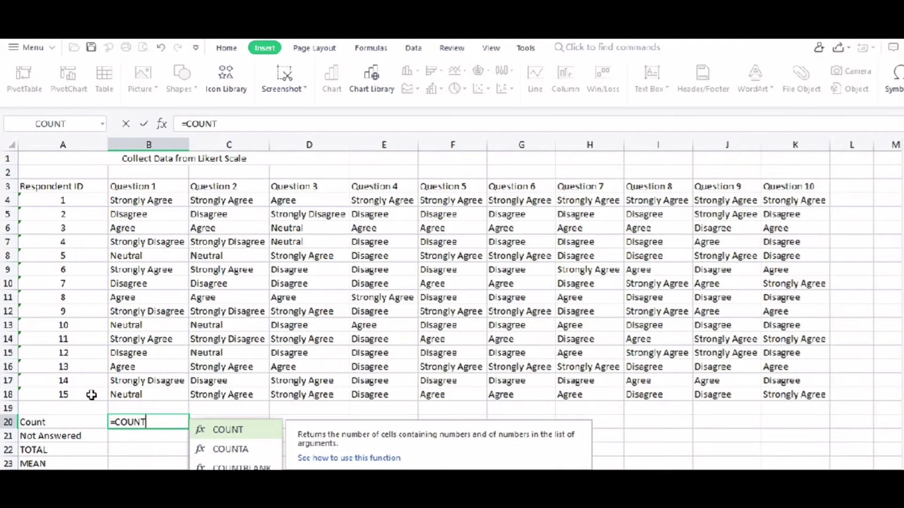
double_click(230, 448)
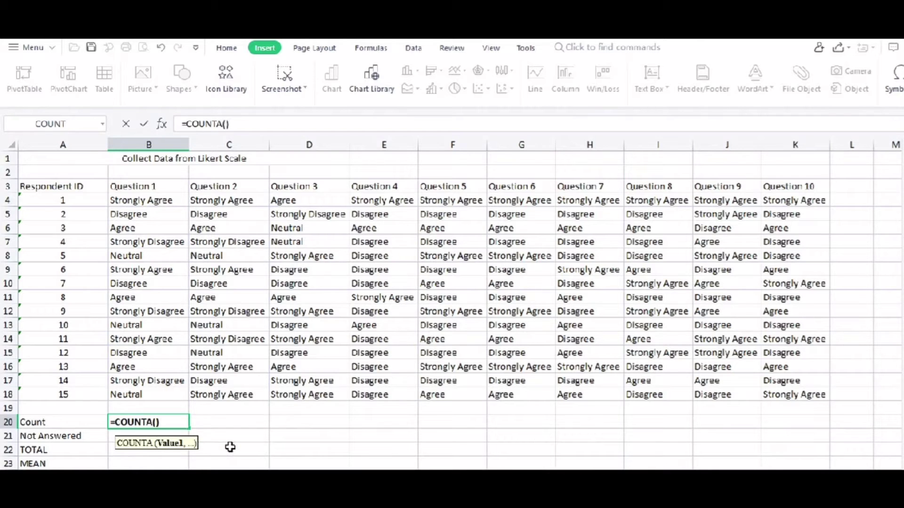
click(140, 202)
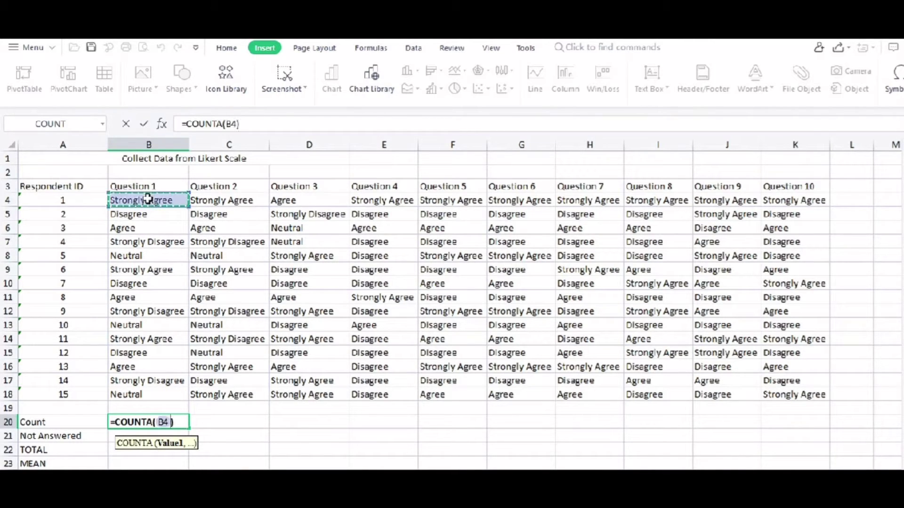
shift+click(141, 394)
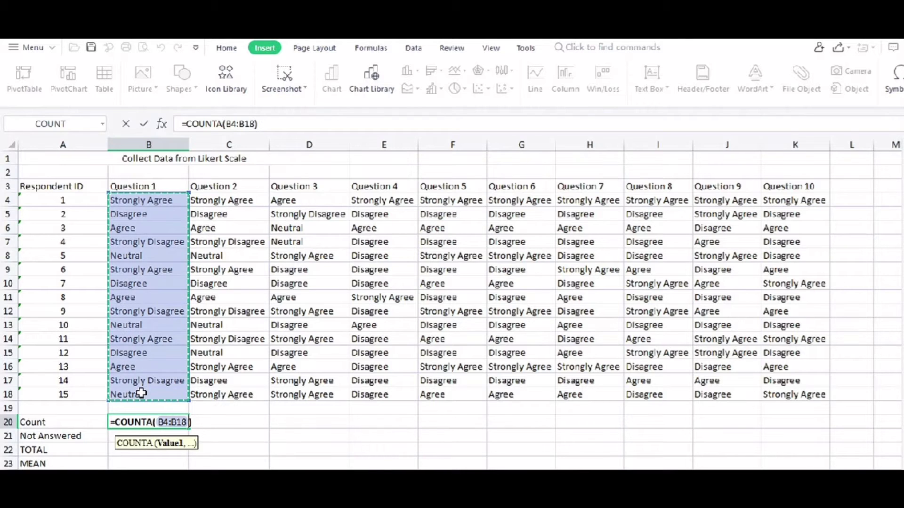
key(Return)
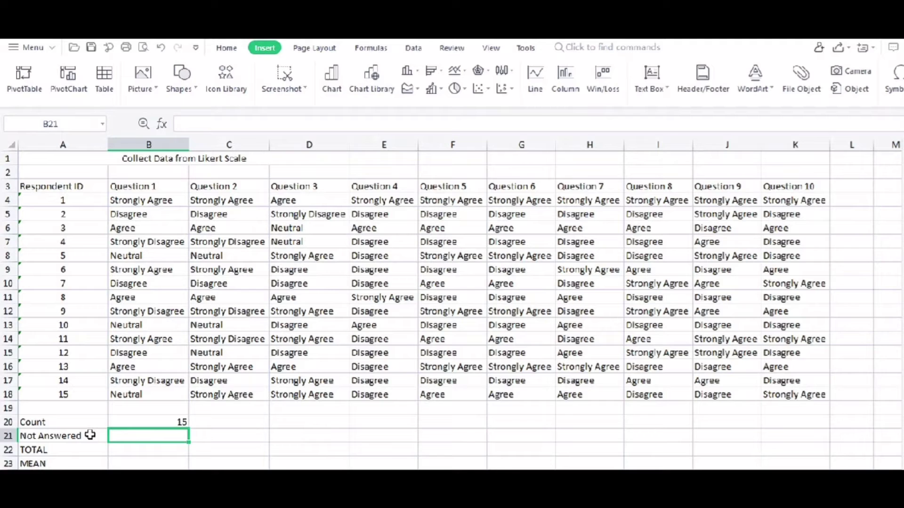
double_click(120, 408)
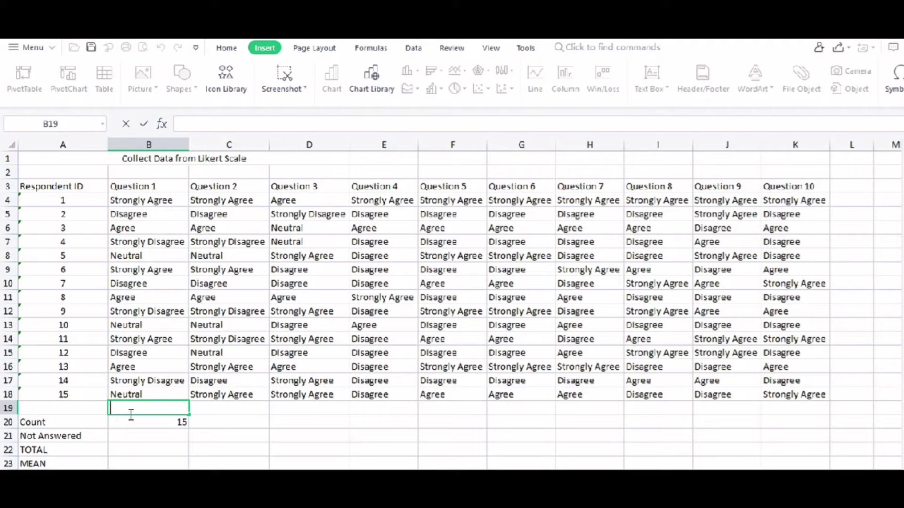
text(c)
key(BackSpace)
key(BackSpace)
text(CTRL+SHIFT+)
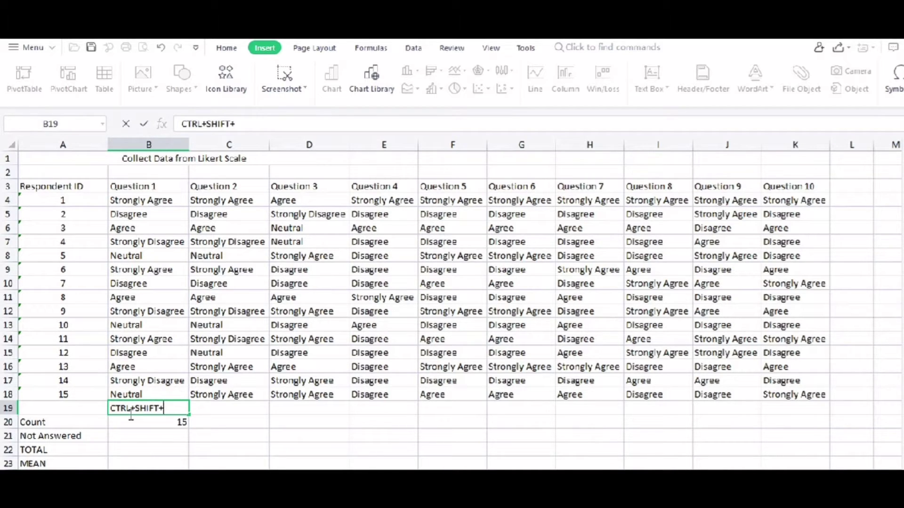
text(Down Arrow)
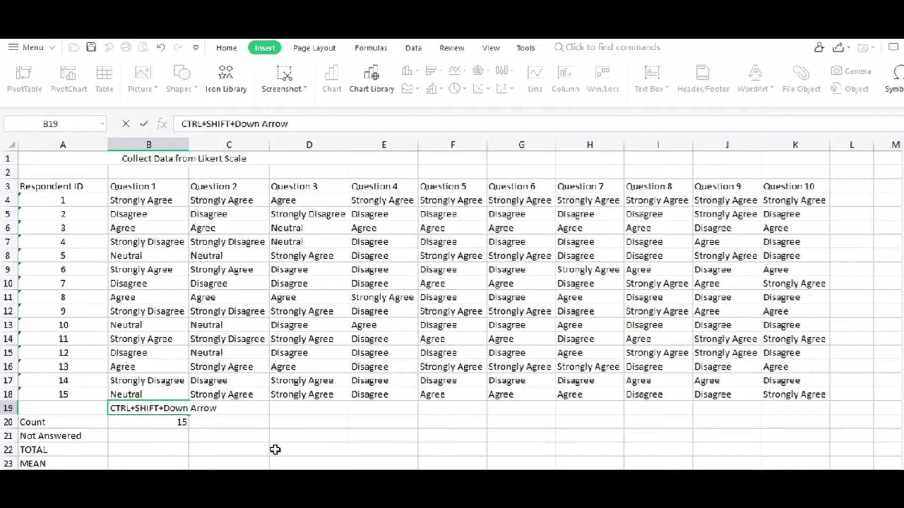
key(BackSpace)
key(BackSpace)
key(BackSpace)
key(BackSpace)
key(BackSpace)
key(BackSpace)
key(BackSpace)
key(BackSpace)
key(BackSpace)
key(BackSpace)
key(BackSpace)
key(BackSpace)
key(BackSpace)
key(BackSpace)
key(BackSpace)
key(BackSpace)
key(BackSpace)
key(BackSpace)
key(BackSpace)
key(BackSpace)
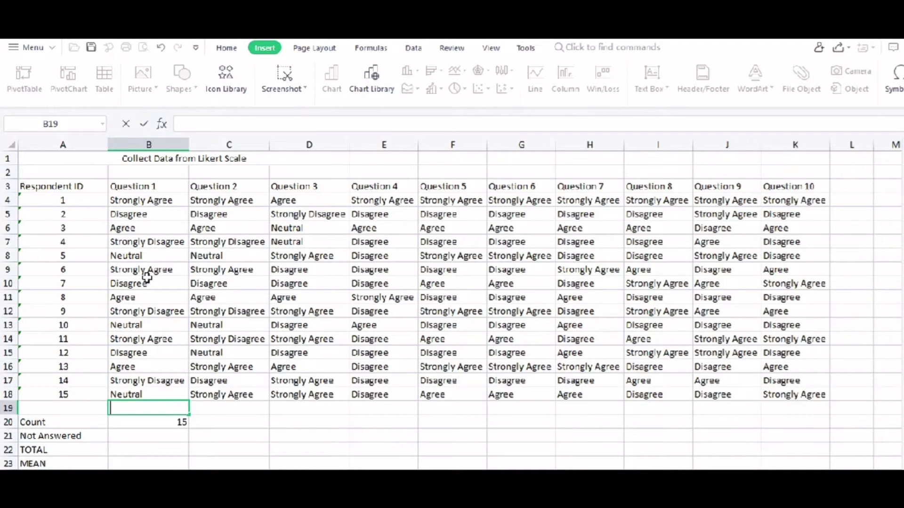
- Enter =COUNTBLANK(B4:B18) in Question 1's Not Answered cell, showing 0
click(132, 198)
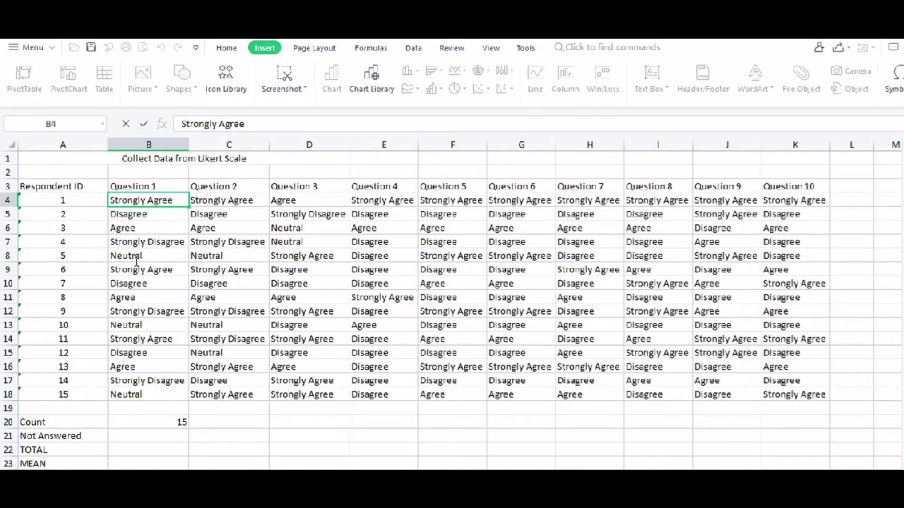
click(160, 213)
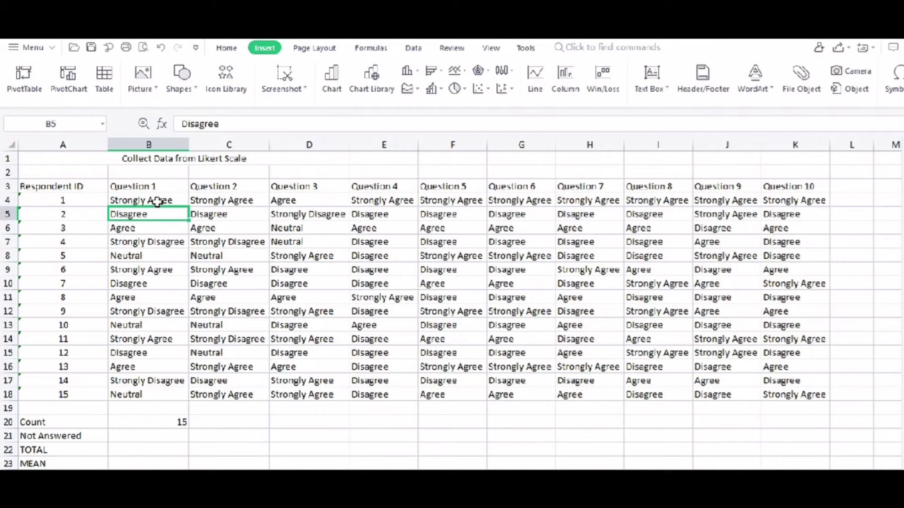
click(144, 437)
click(67, 436)
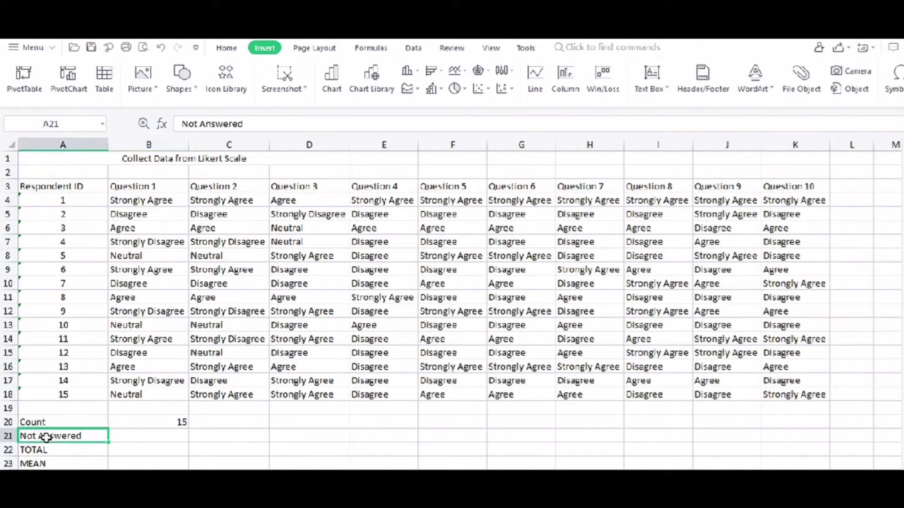
click(137, 433)
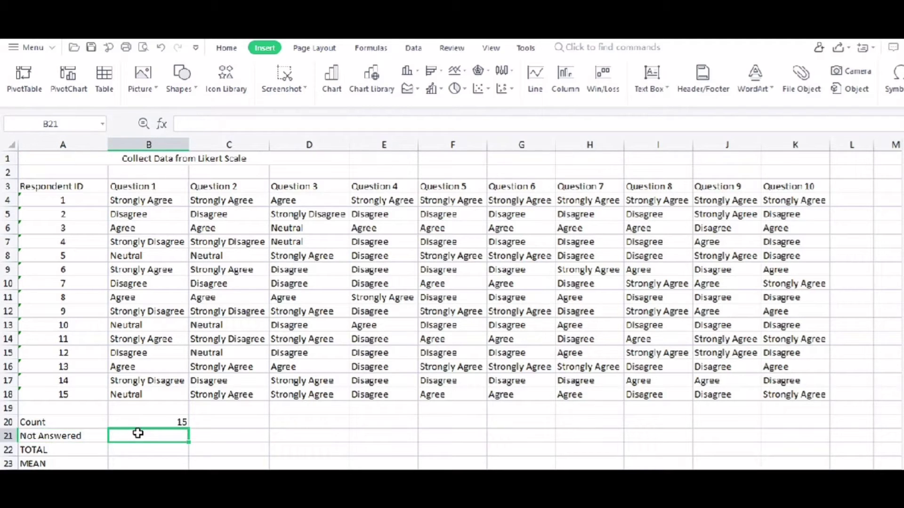
text(=)
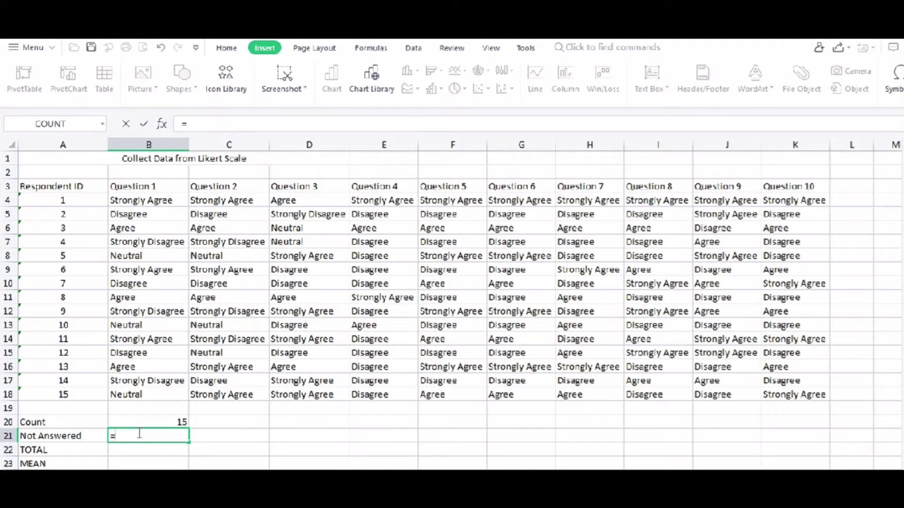
text(coun)
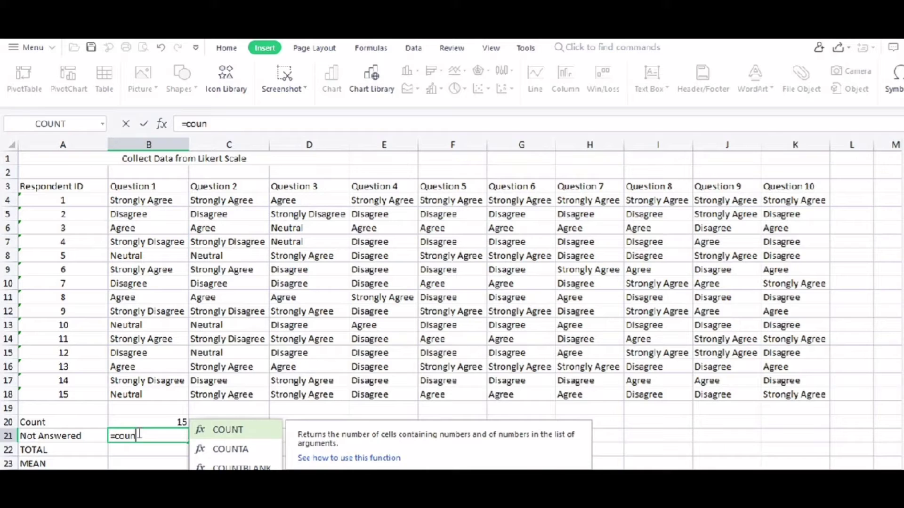
text(t)
key(Down)
key(Down)
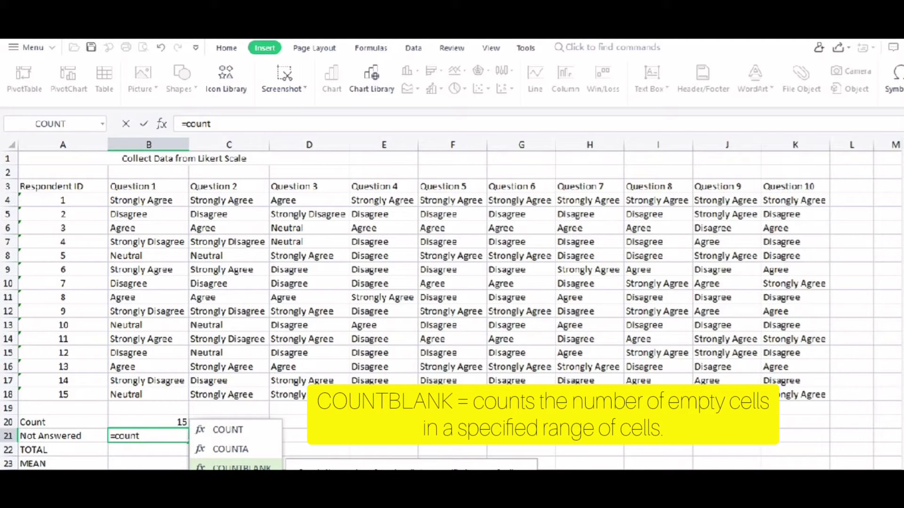
key(Tab)
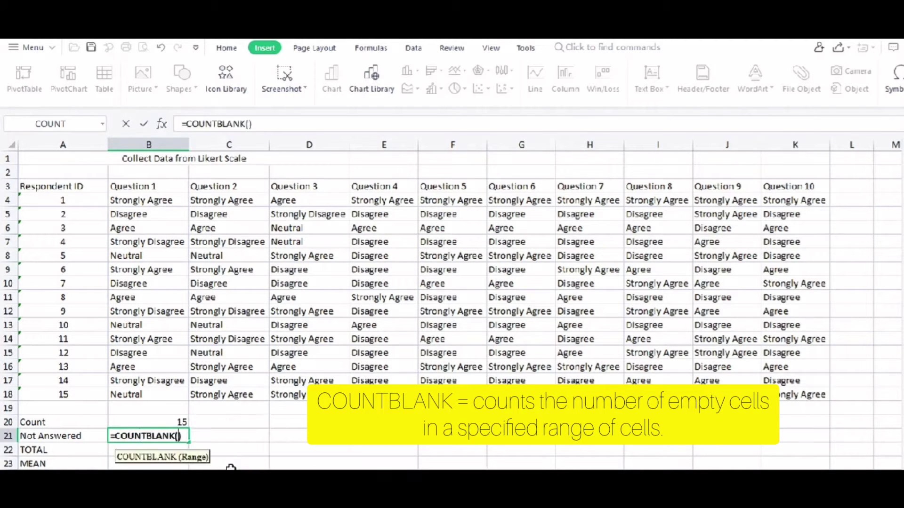
click(126, 200)
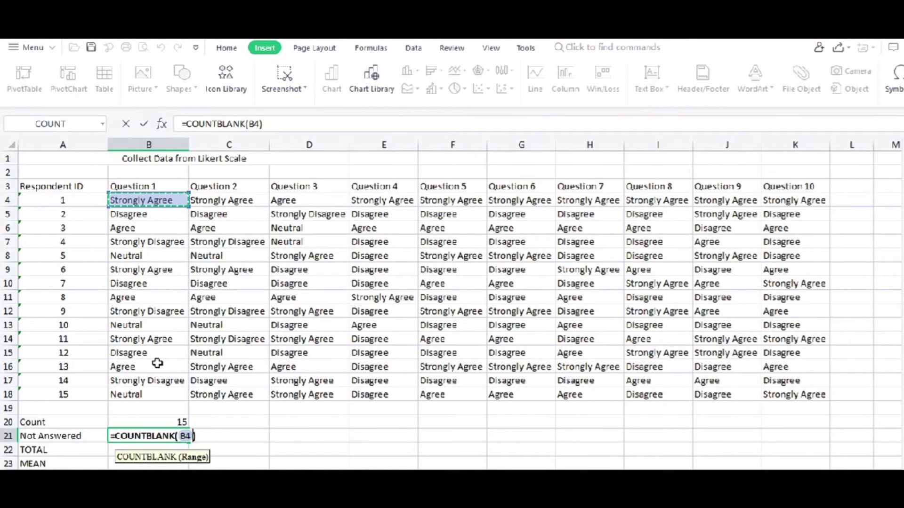
key(ctrl+shift+Down)
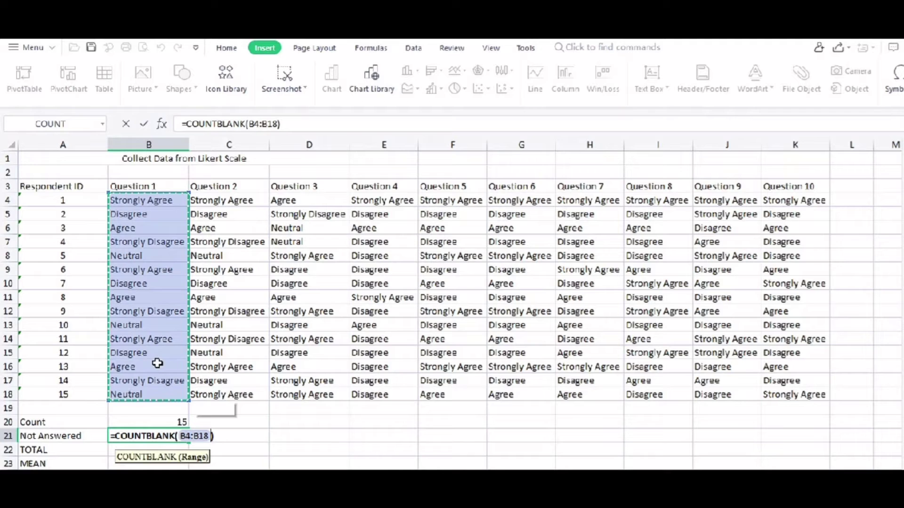
key(Return)
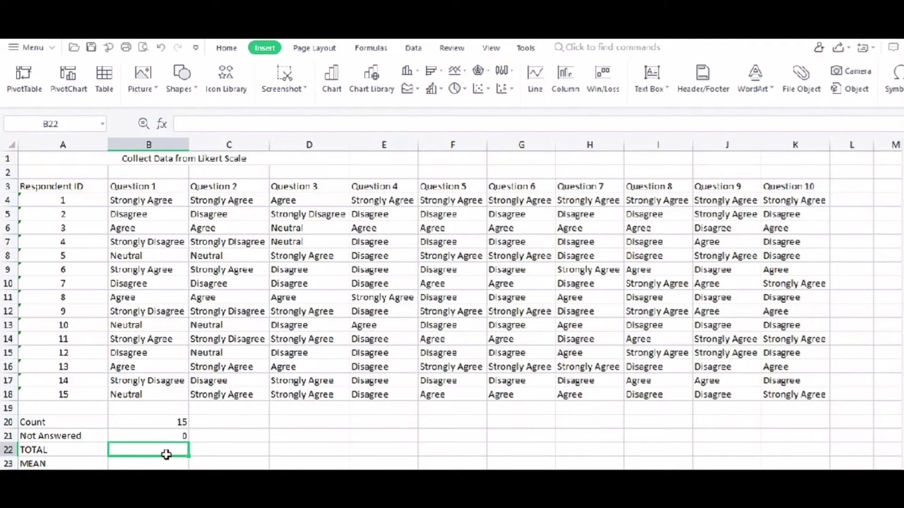
- Blank respondent 8's answer in B11 and check that Count and Not Answered update
click(165, 433)
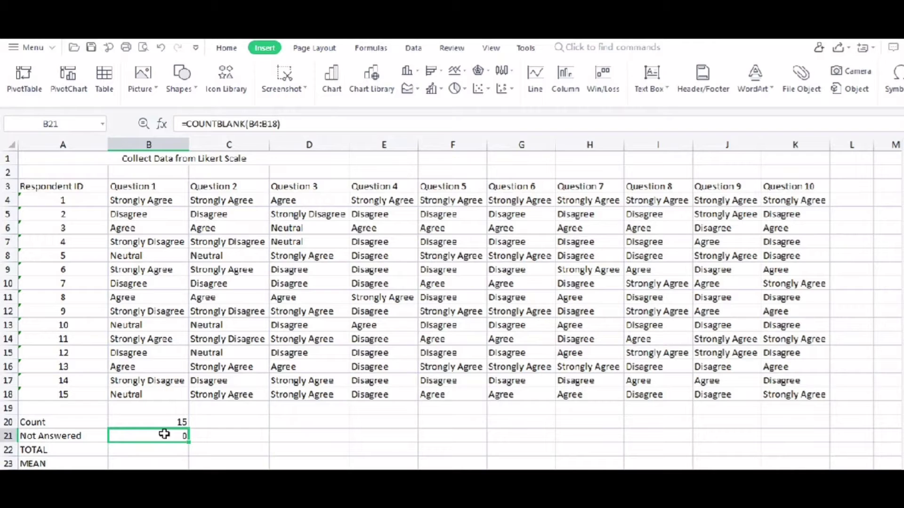
click(143, 297)
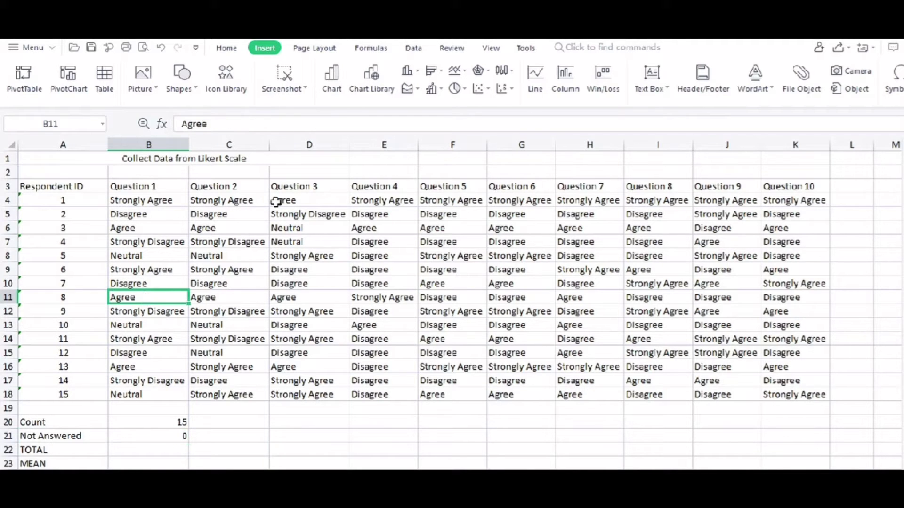
key(BackSpace)
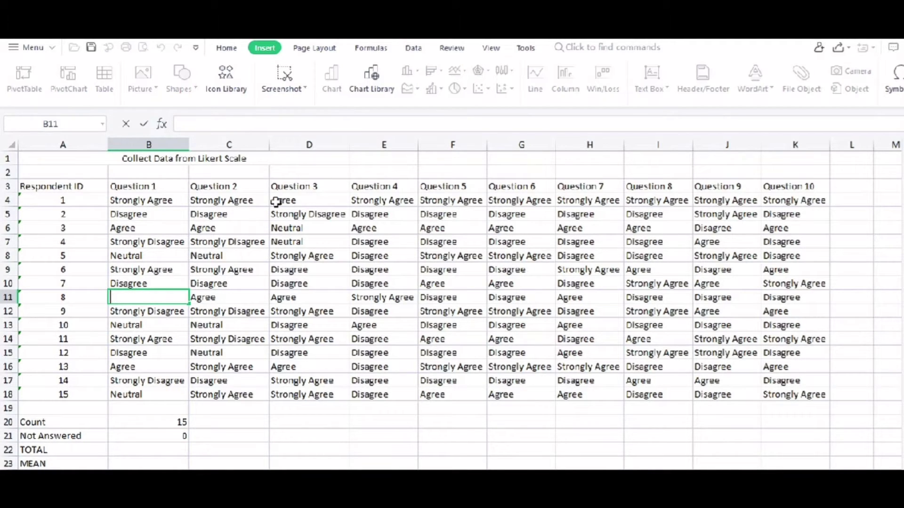
click(380, 171)
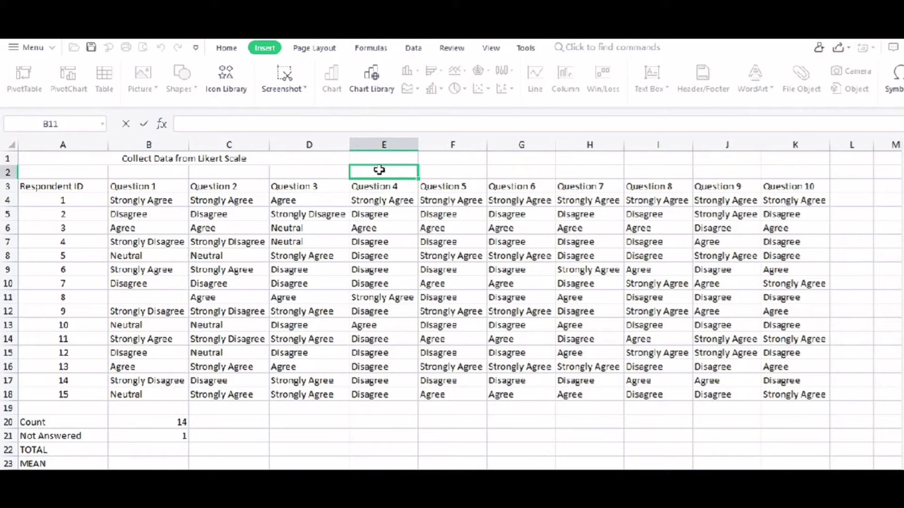
click(167, 422)
click(160, 437)
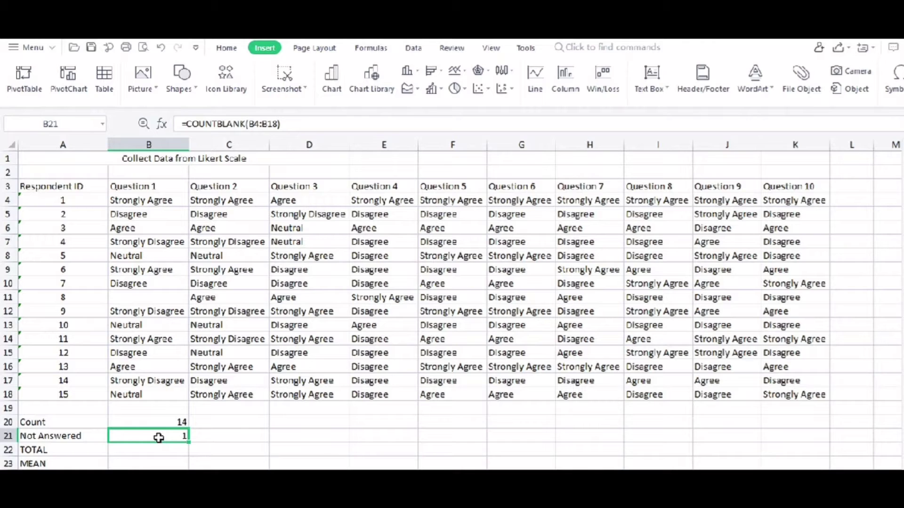
- Restore the answer Agree in B11
click(136, 295)
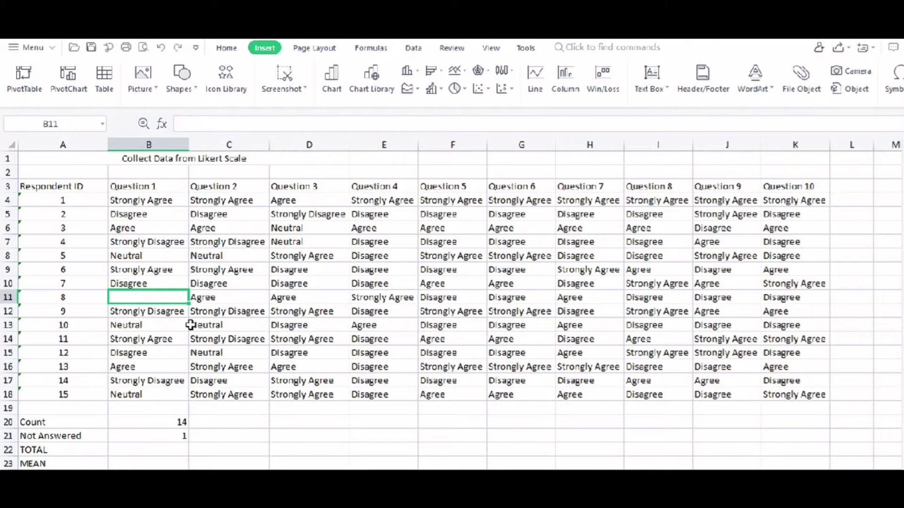
text(Agree)
click(231, 432)
click(144, 454)
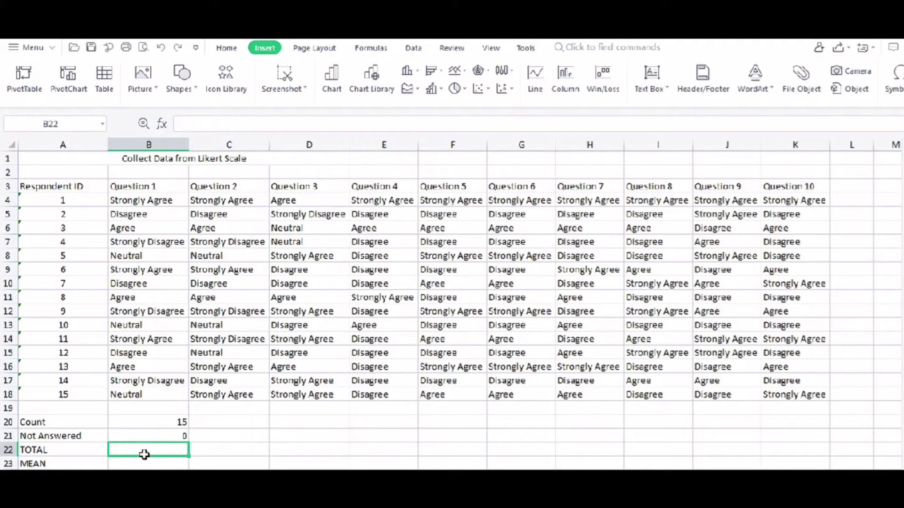
- Clear the MEAN label, then AutoSum B20:B21 into Question 1's TOTAL cell B22, giving 15
click(43, 465)
key(BackSpace)
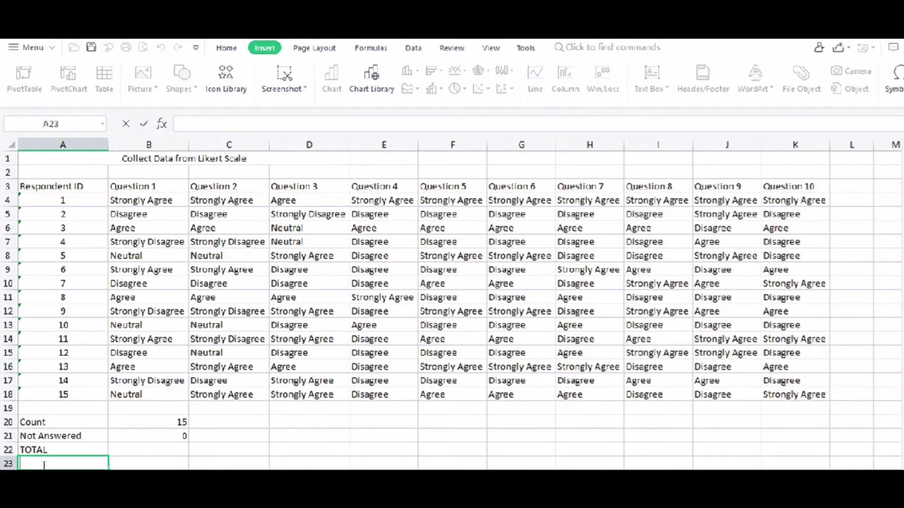
click(162, 448)
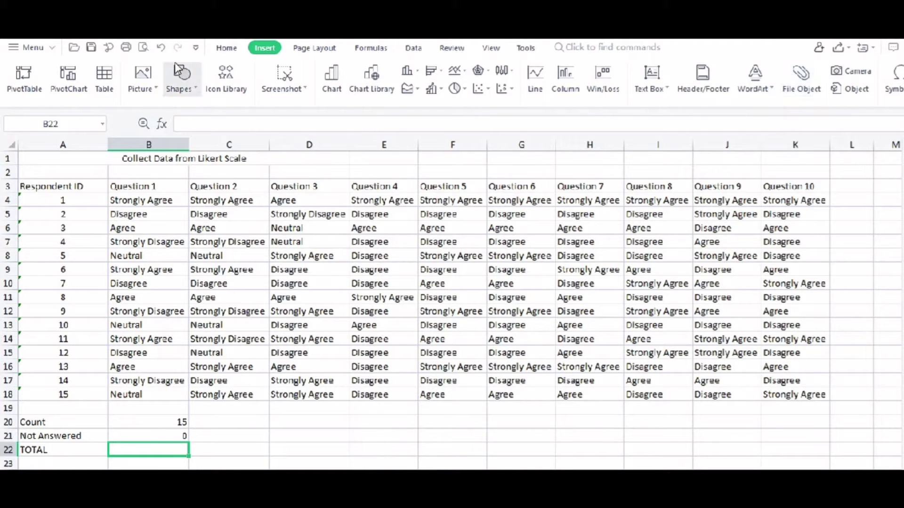
click(228, 48)
click(750, 76)
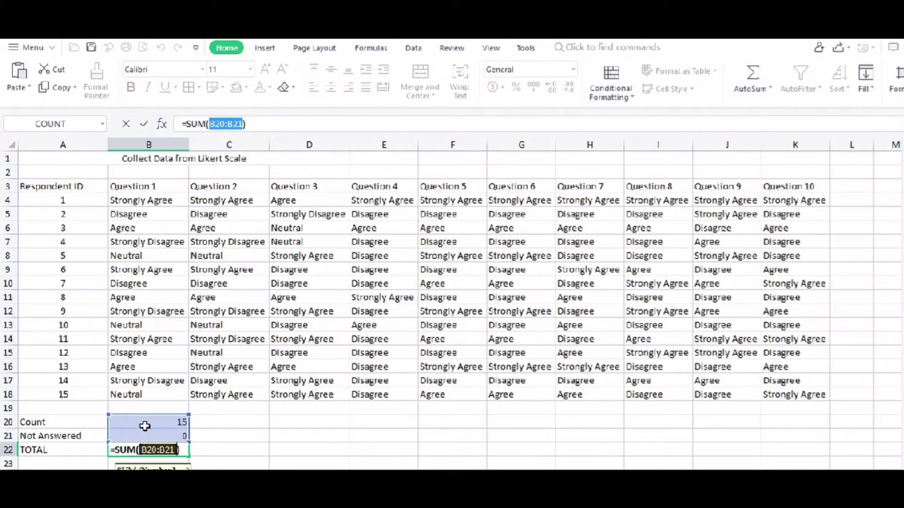
key(Return)
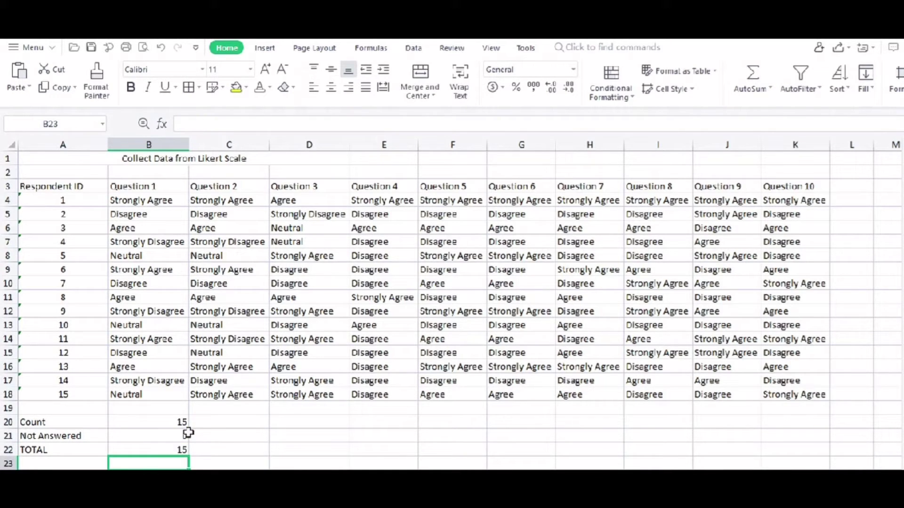
- Review the Count, Not Answered and Strongly Agree labels and highlight Question 1's answers B4:B18
click(37, 422)
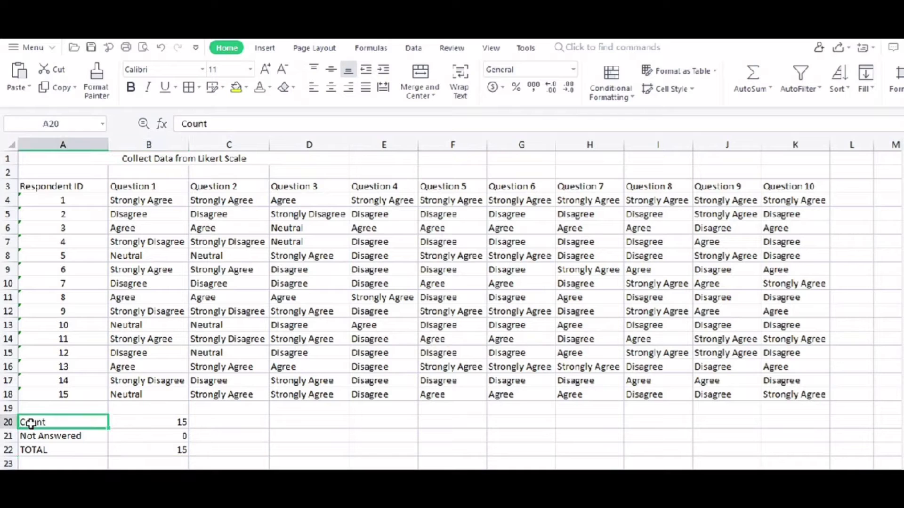
click(47, 435)
scroll(137, 404, down, 2)
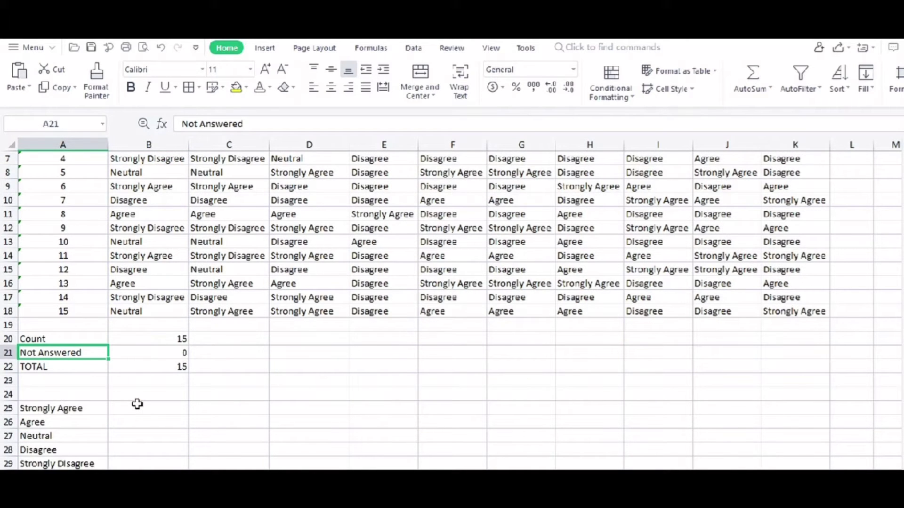
scroll(132, 408, down, 1)
click(141, 367)
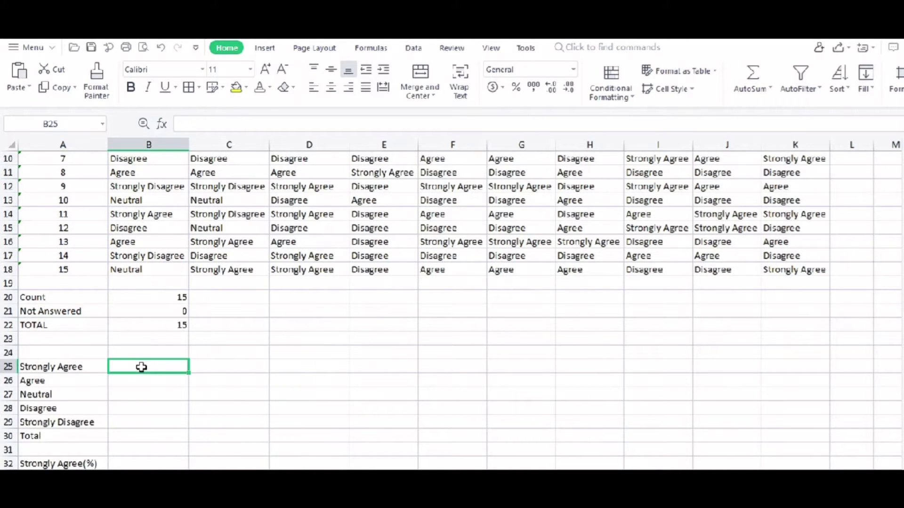
click(49, 367)
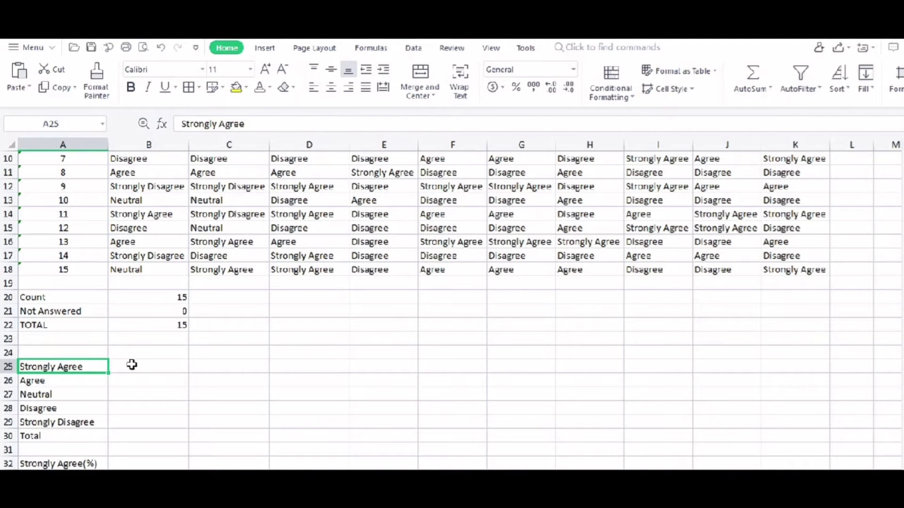
scroll(99, 339, up, 3)
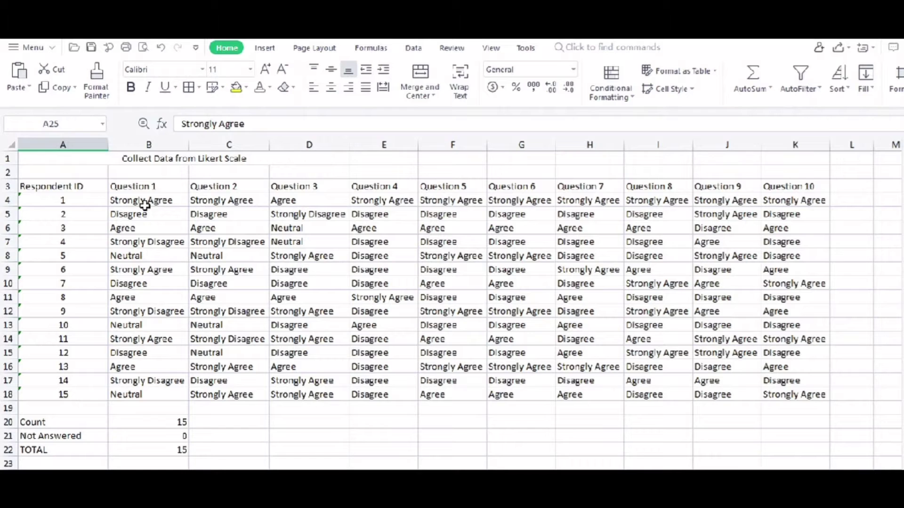
click(144, 202)
drag(143, 201, 141, 397)
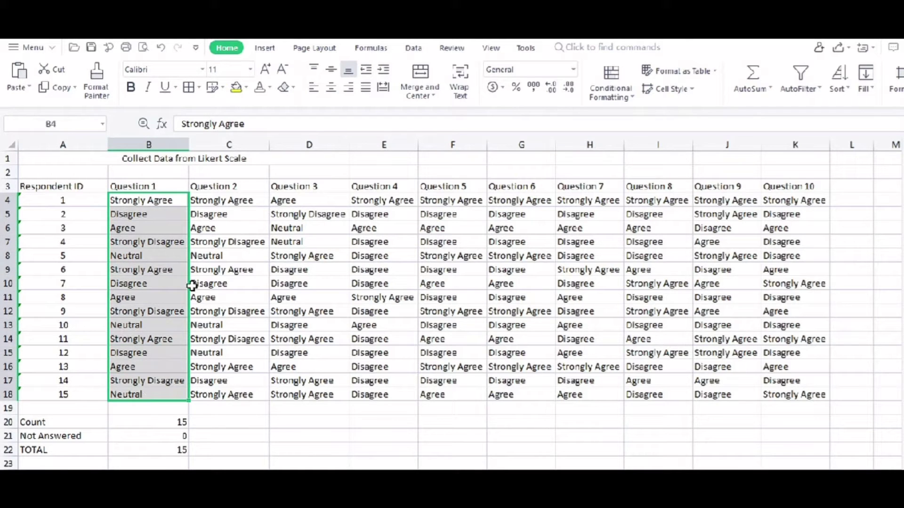
scroll(177, 288, down, 3)
click(140, 367)
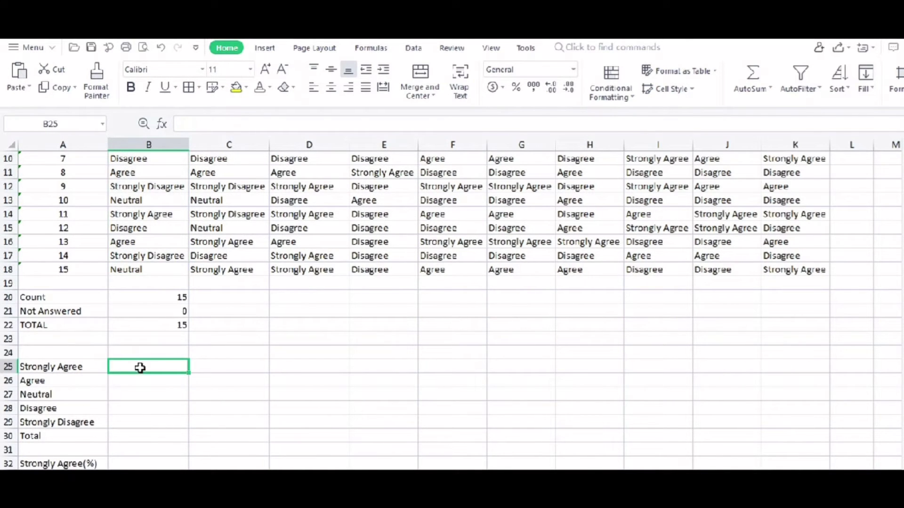
- Start =COUNTIF( in B25, removing the empty brackets and the stray A25 reference
text(=c)
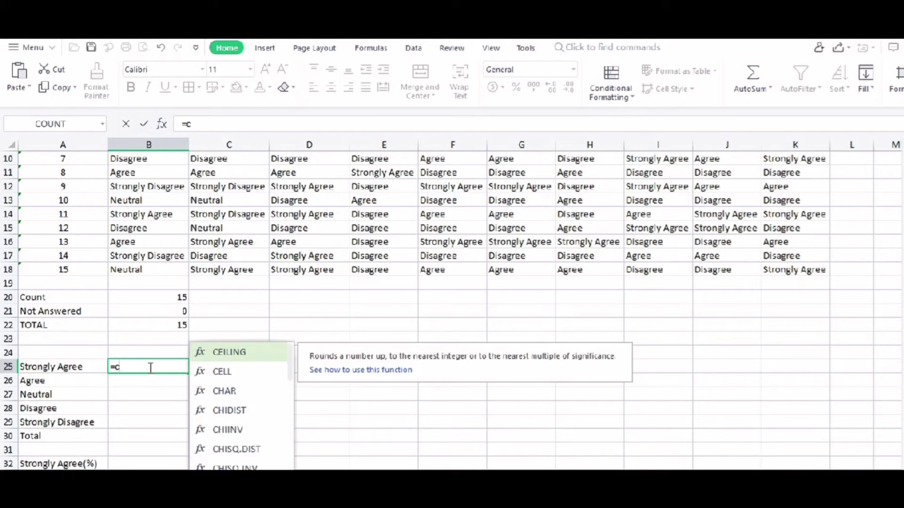
text(ount)
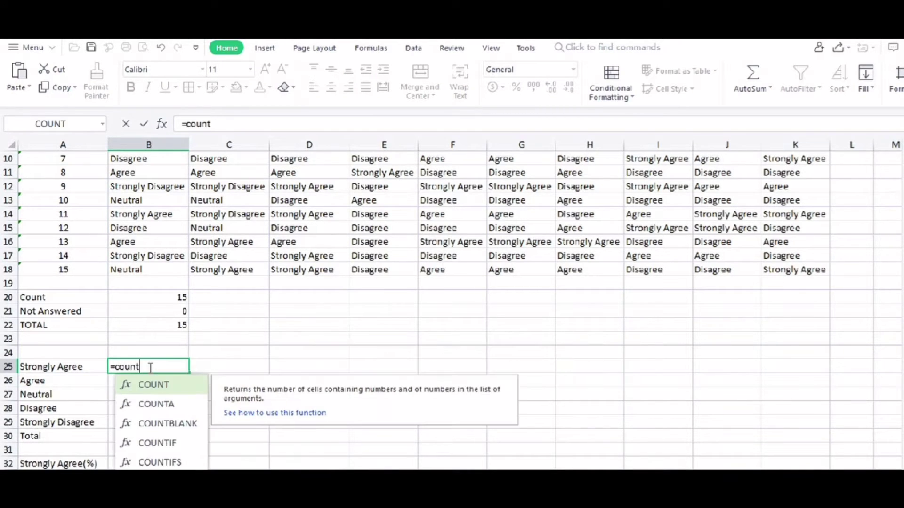
double_click(163, 444)
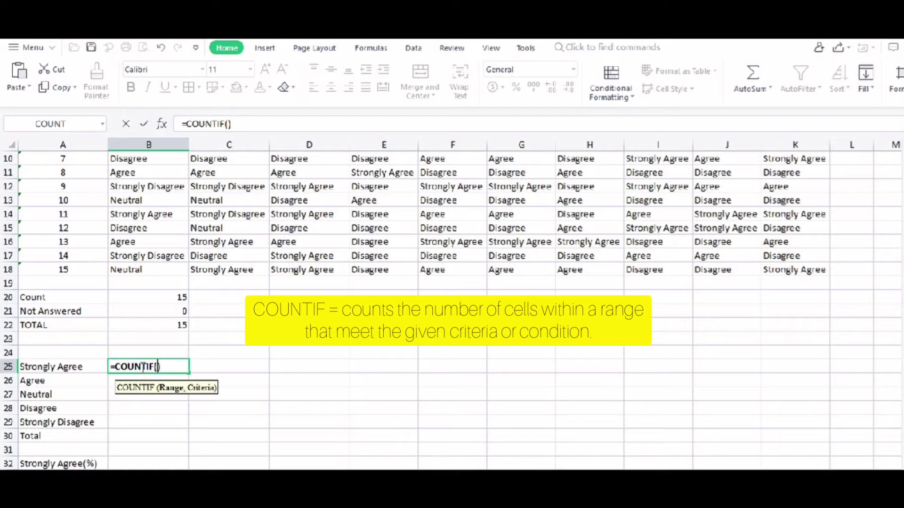
click(152, 367)
click(160, 366)
key(BackSpace)
key(BackSpace)
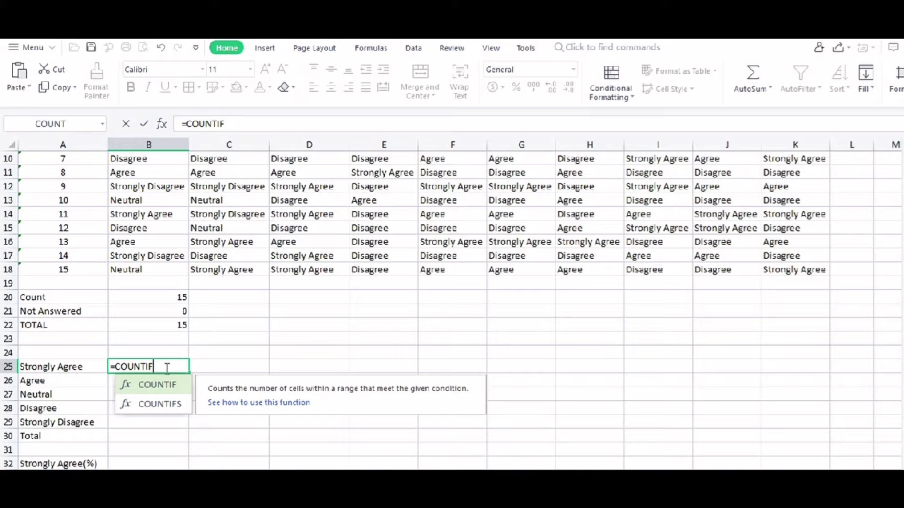
text(()
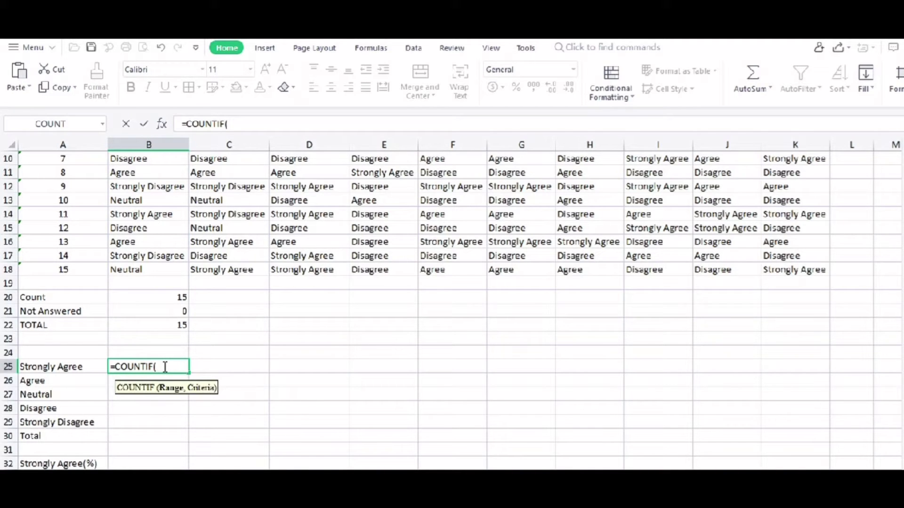
click(39, 367)
key(BackSpace)
key(BackSpace)
key(BackSpace)
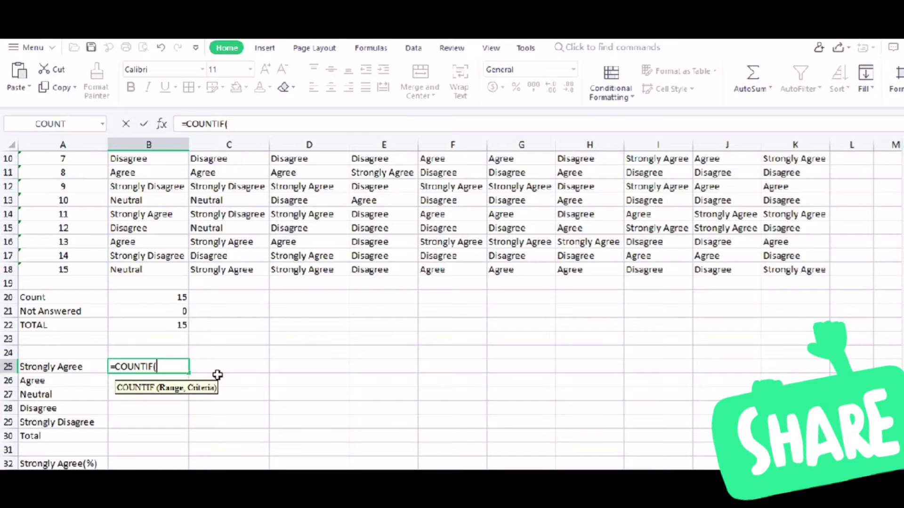
- Complete B25 as =COUNTIF(B4:B18, "Strongly Agree") after dismissing a formula error, showing 3
scroll(218, 375, up, 3)
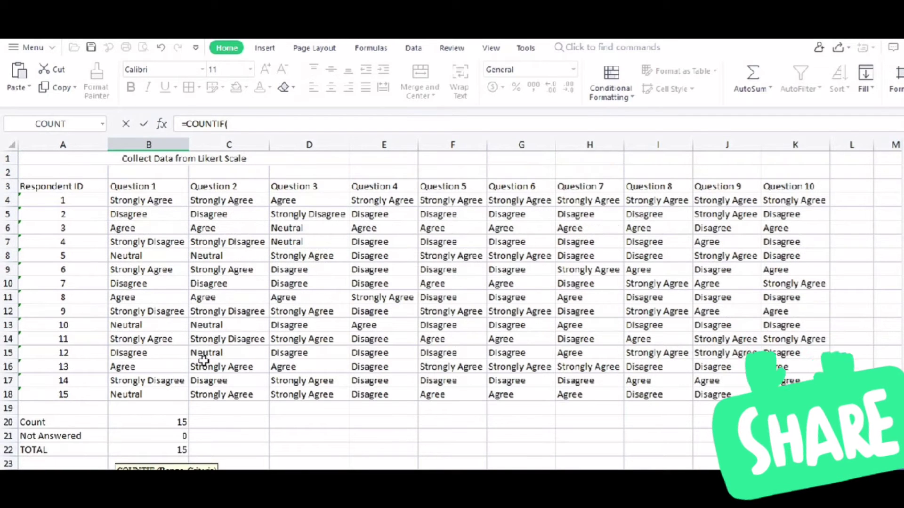
click(135, 200)
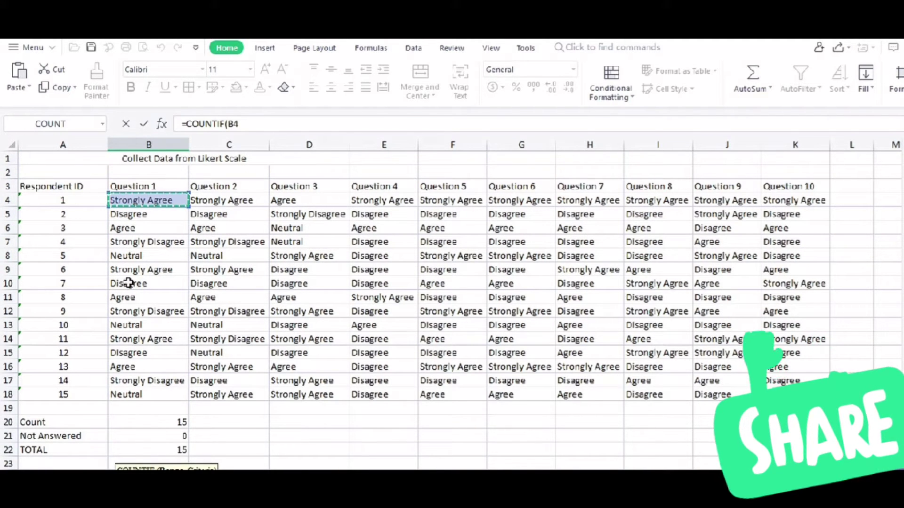
key(ctrl+shift+Down)
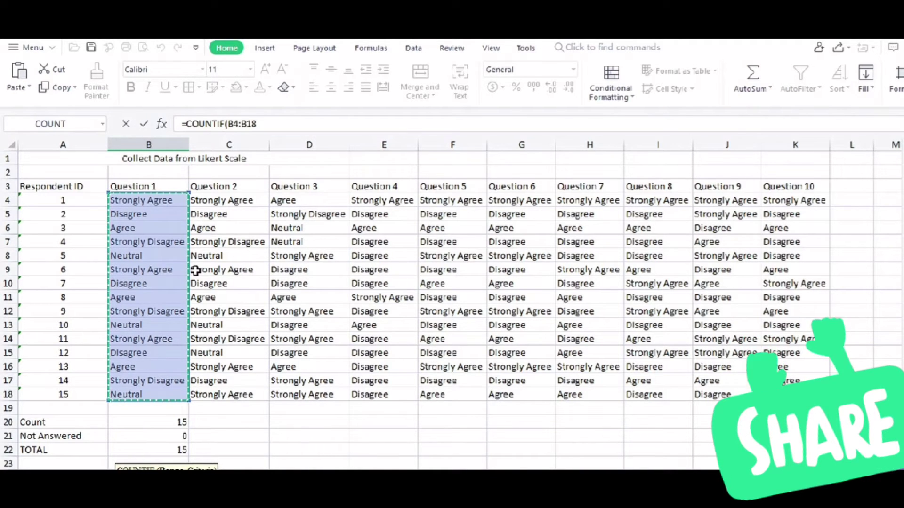
key(Return)
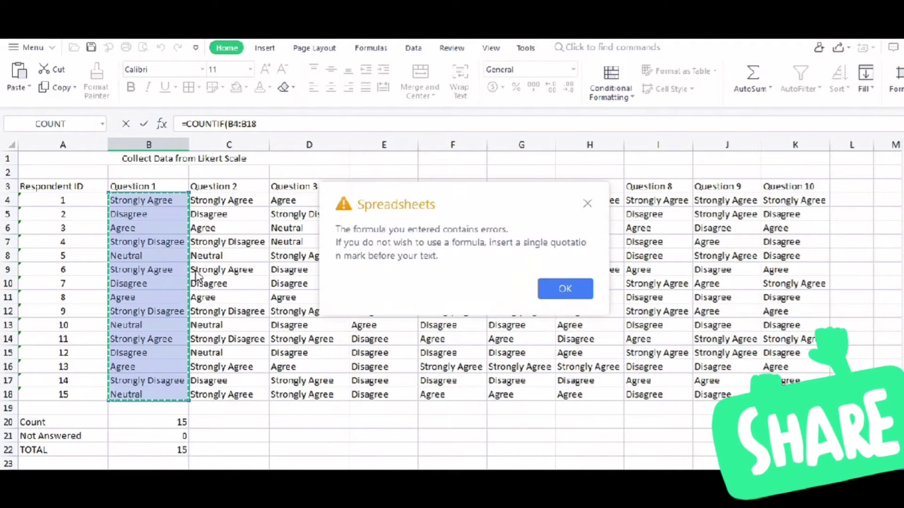
click(588, 207)
scroll(282, 368, down, 3)
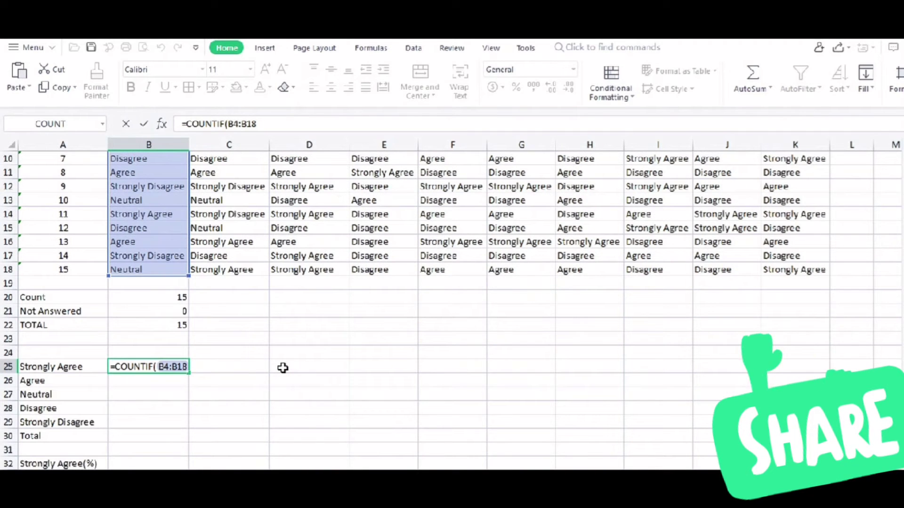
click(184, 368)
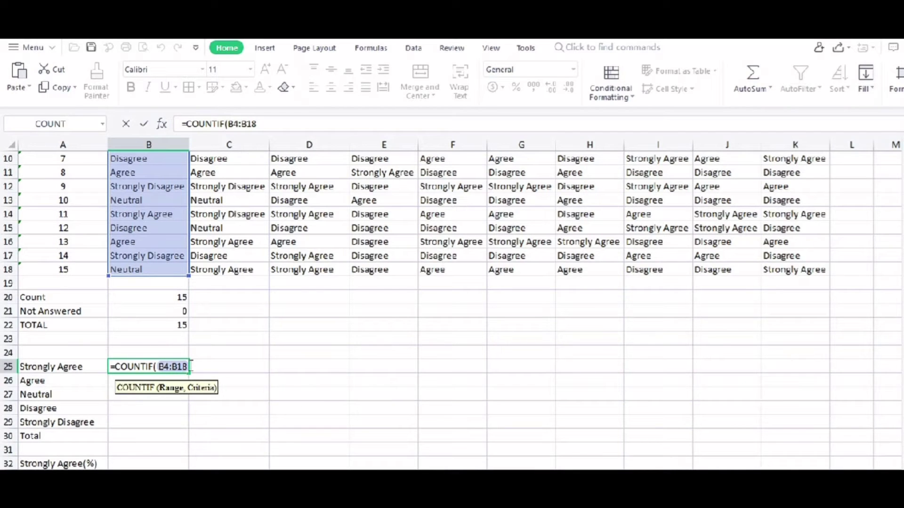
text(,)
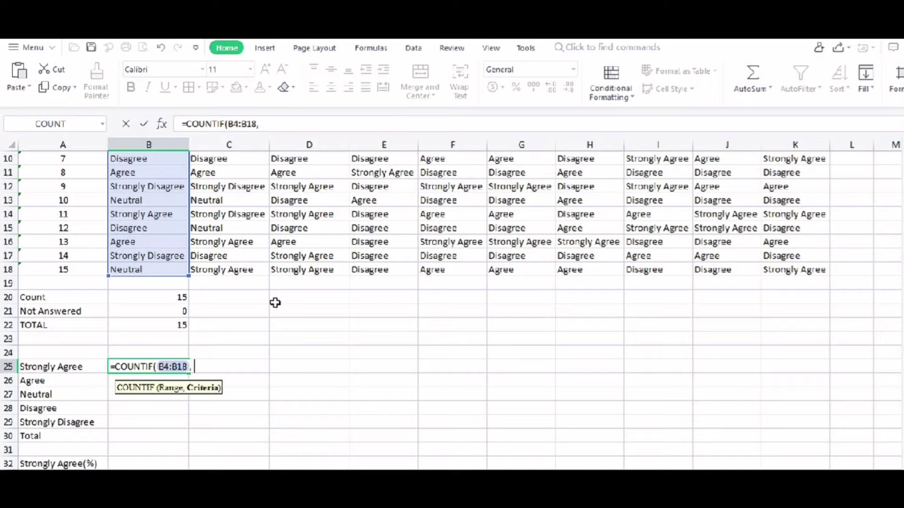
key(BackSpace)
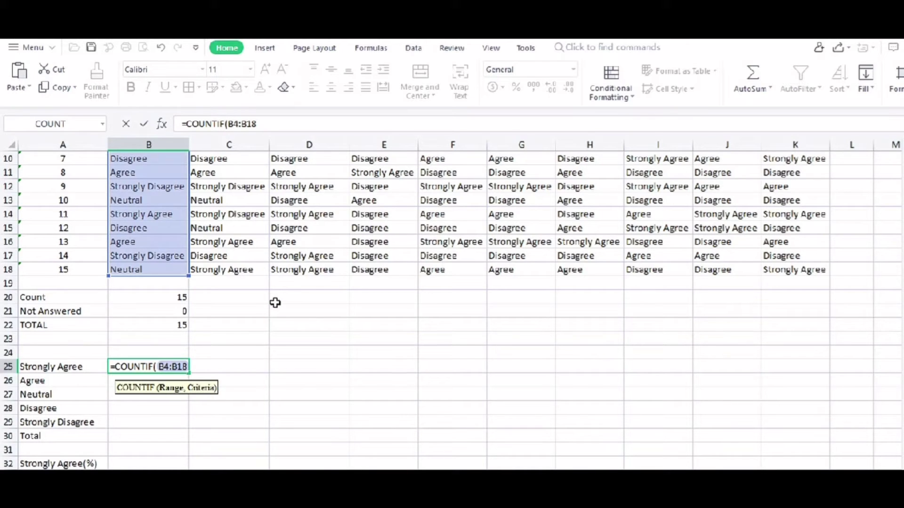
text(, "S)
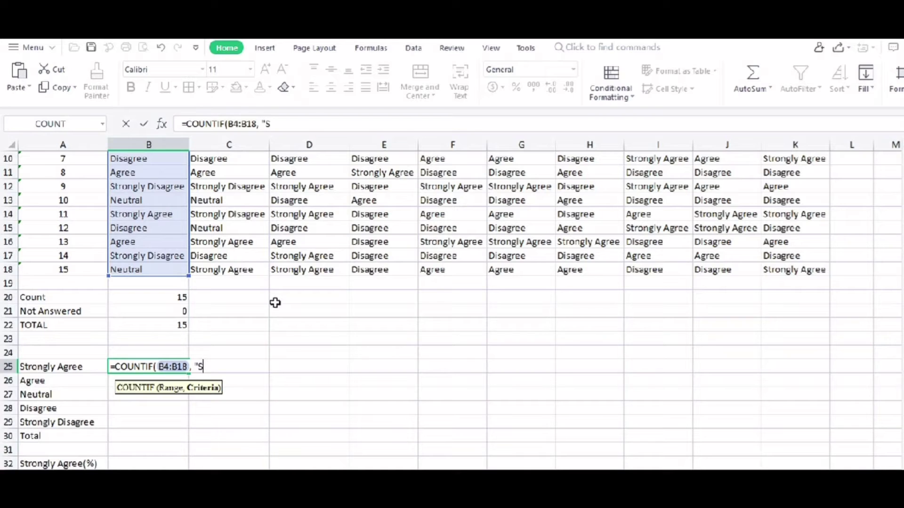
text(trongly)
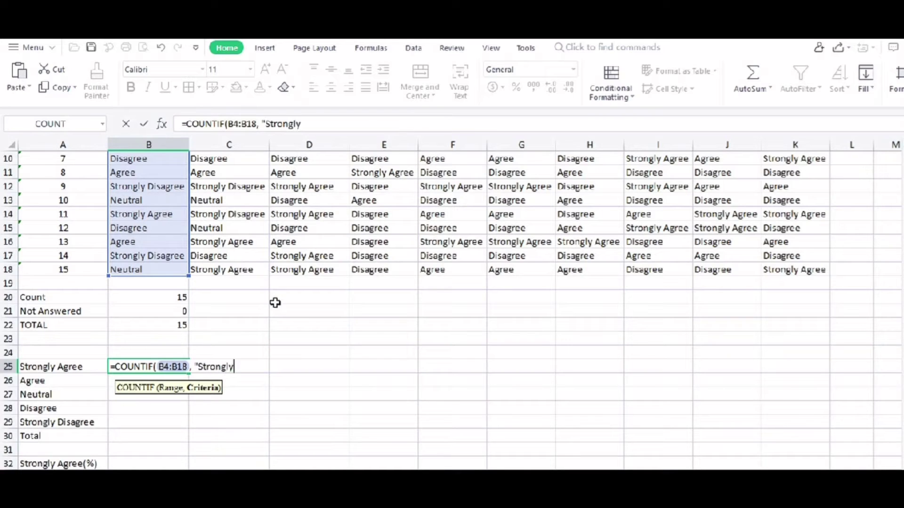
text( Agree"))
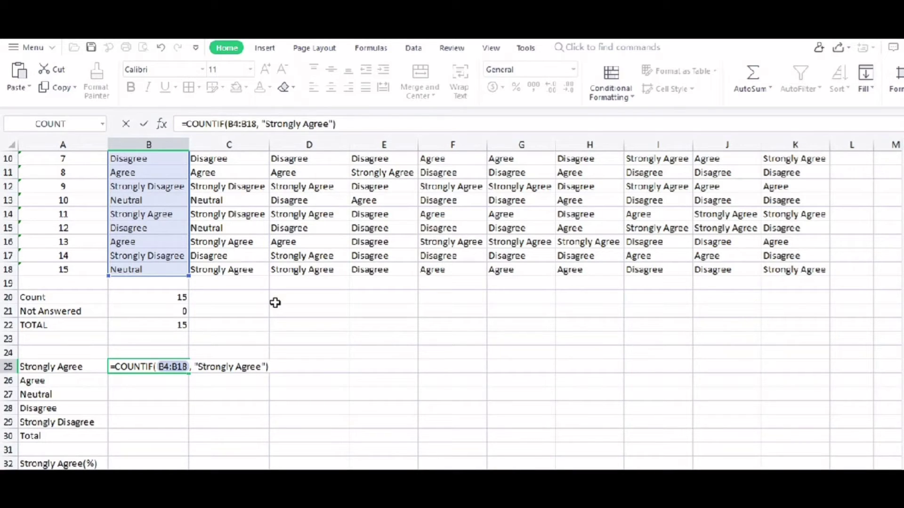
key(Return)
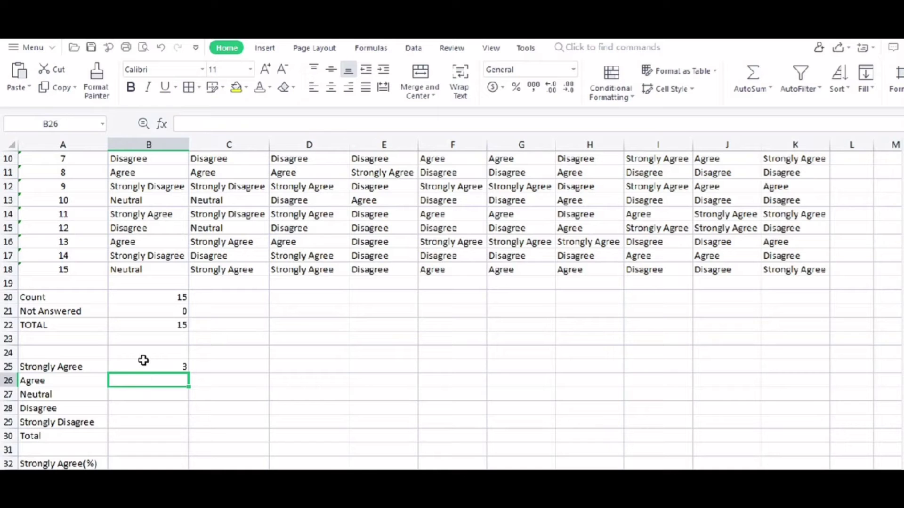
drag(143, 362, 171, 365)
scroll(171, 365, up, 3)
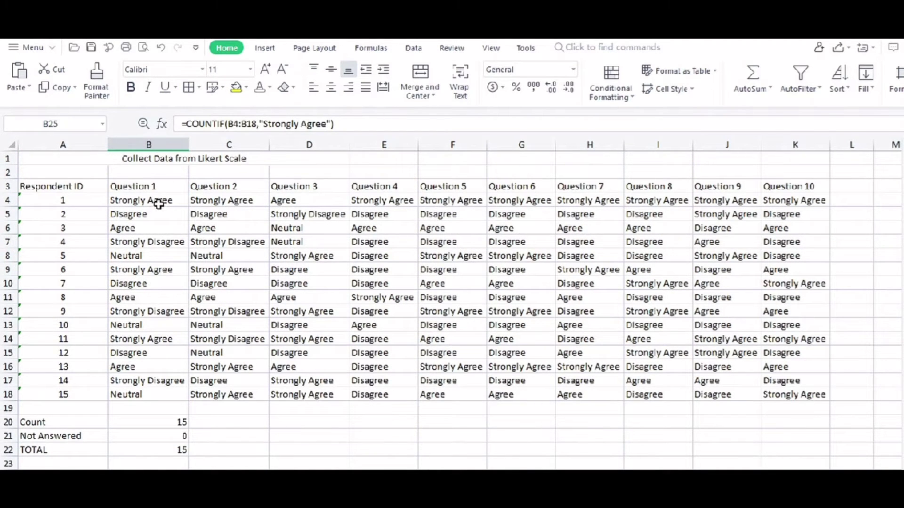
double_click(158, 203)
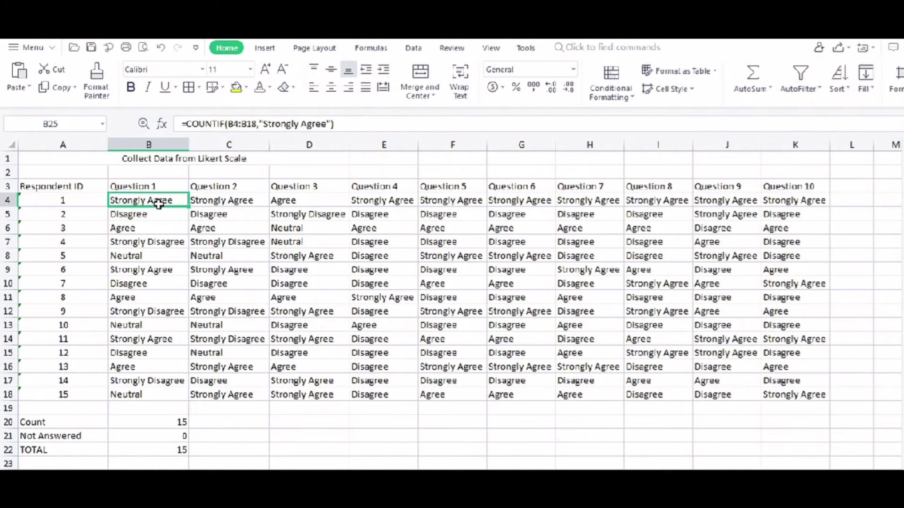
click(146, 270)
click(151, 340)
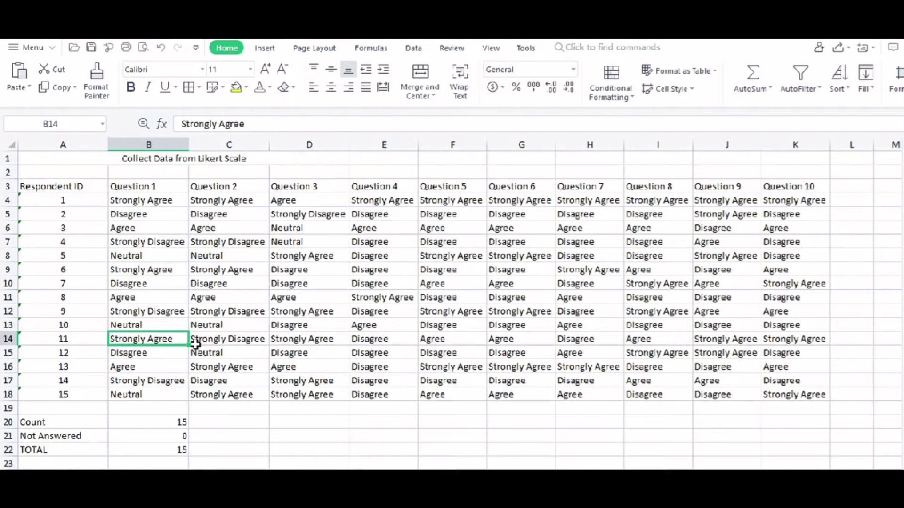
scroll(195, 344, down, 5)
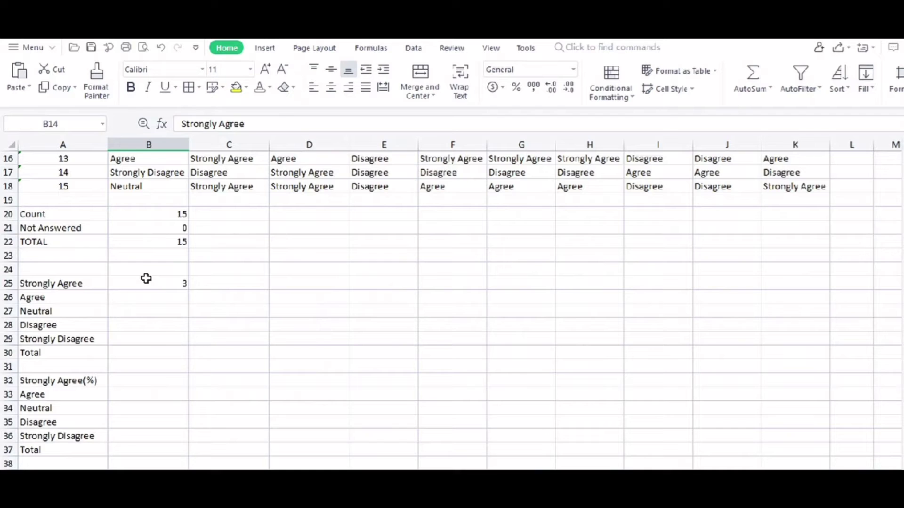
click(146, 279)
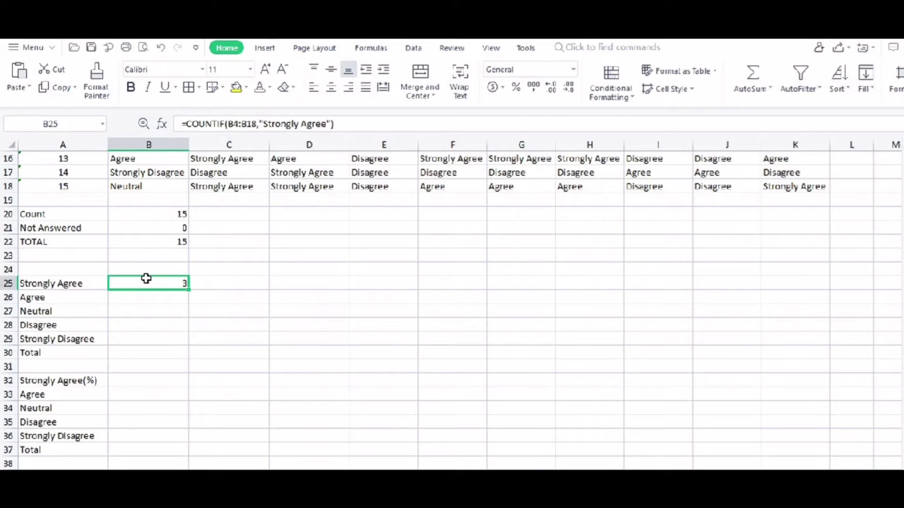
double_click(189, 291)
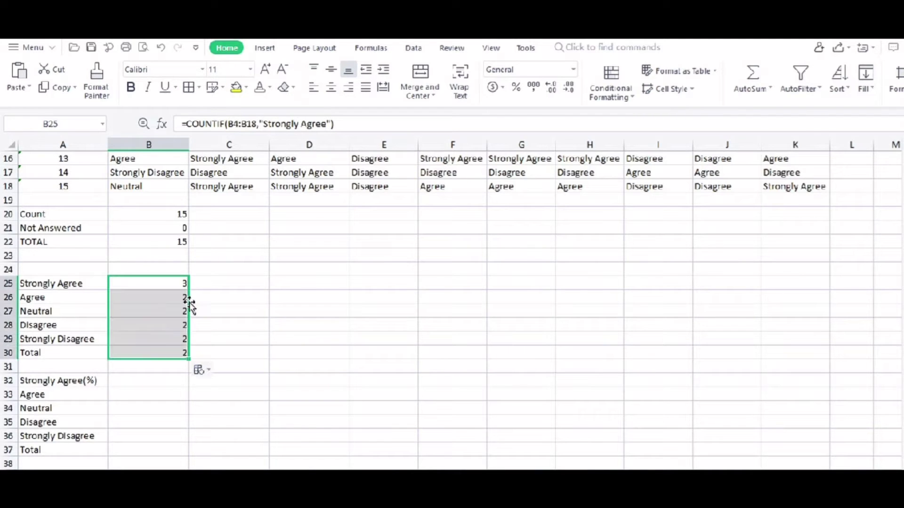
click(210, 313)
click(146, 293)
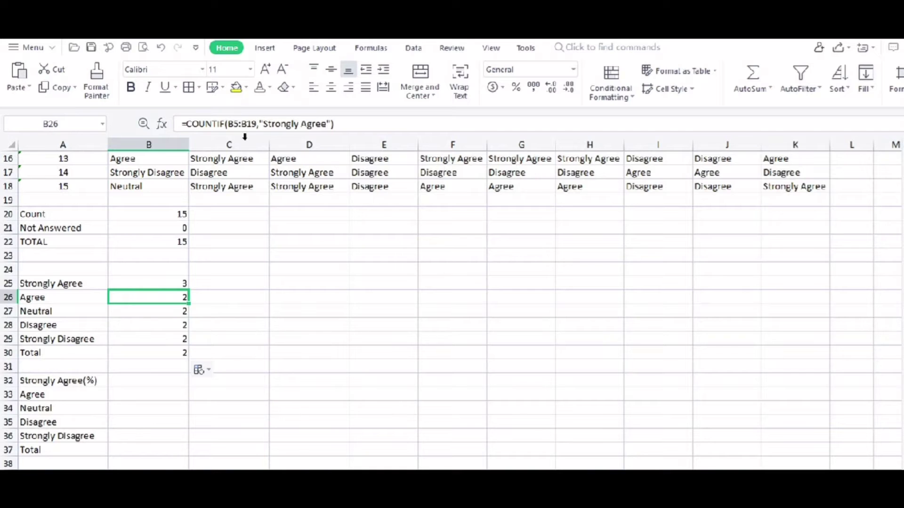
double_click(254, 123)
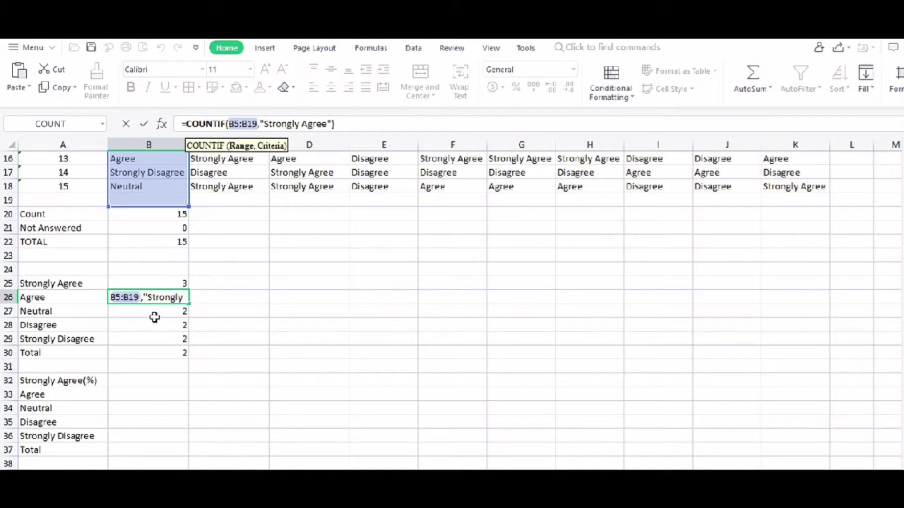
key(Return)
click(160, 288)
drag(160, 289, 157, 335)
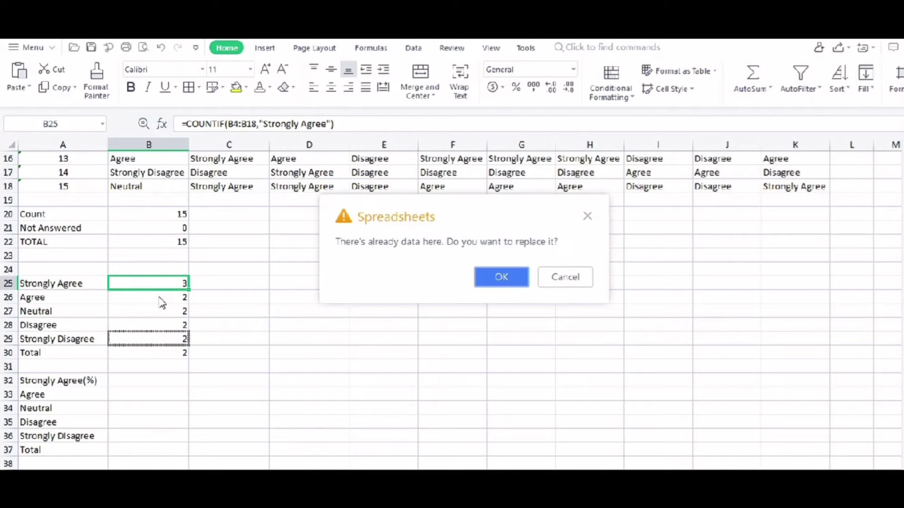
click(587, 217)
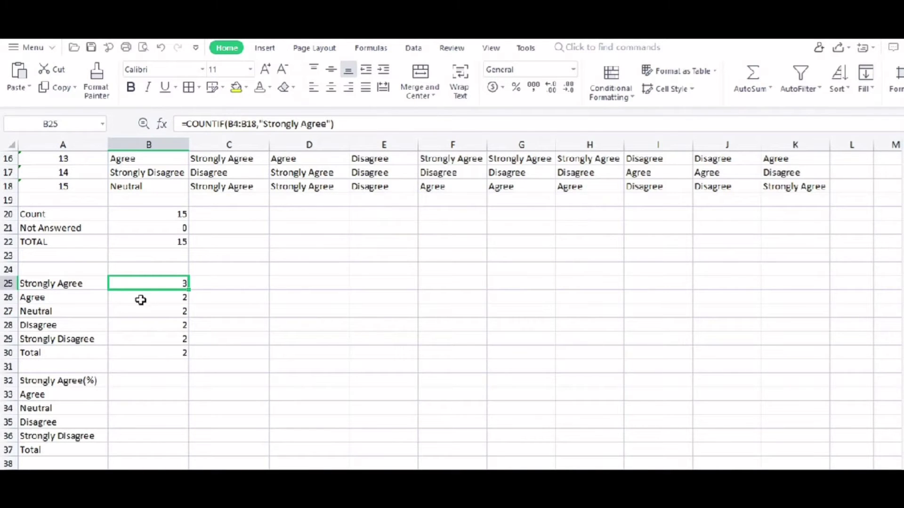
click(141, 297)
drag(141, 297, 135, 363)
right_click(139, 346)
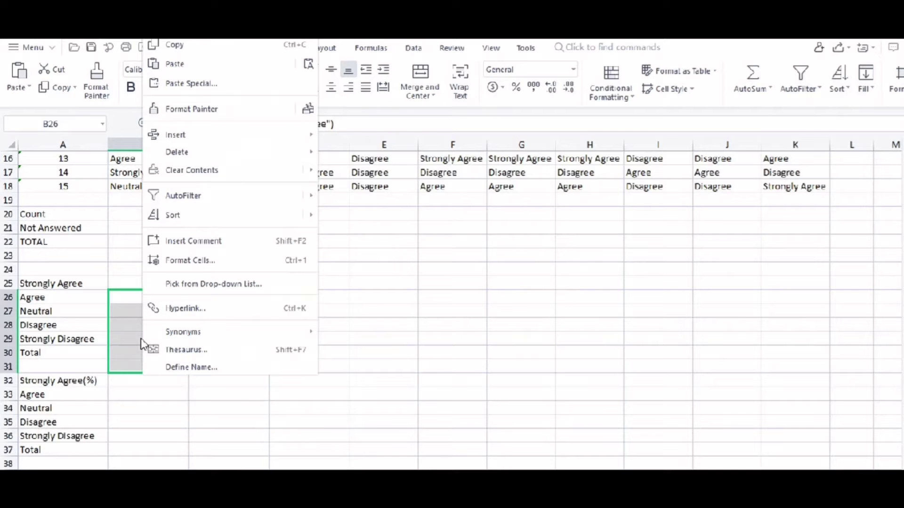
click(196, 172)
click(166, 324)
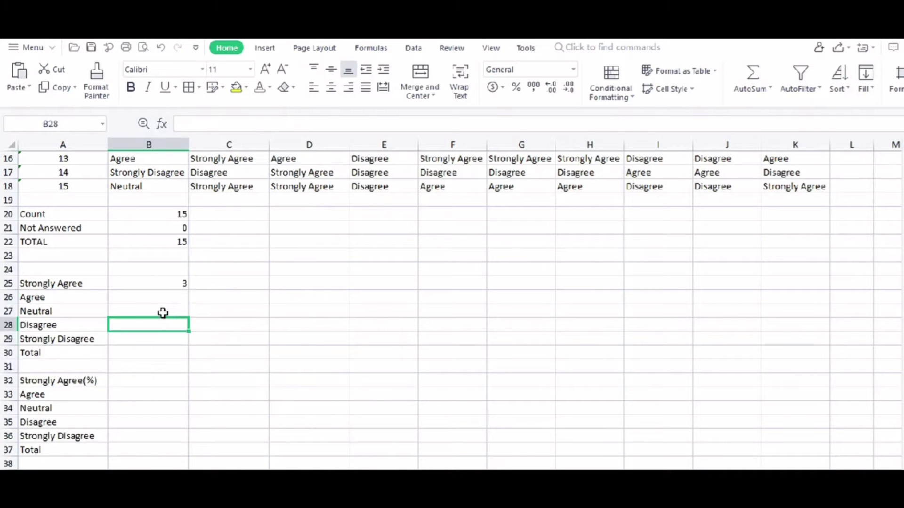
click(163, 294)
- Turn B25's range into the absolute $B$4:$B$18 with F4 and confirm it still shows 3
scroll(179, 302, up, 3)
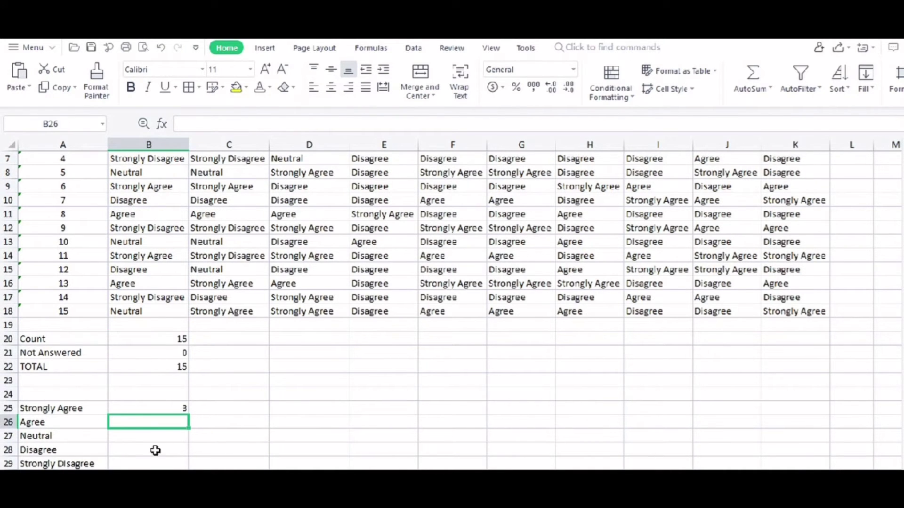
click(169, 409)
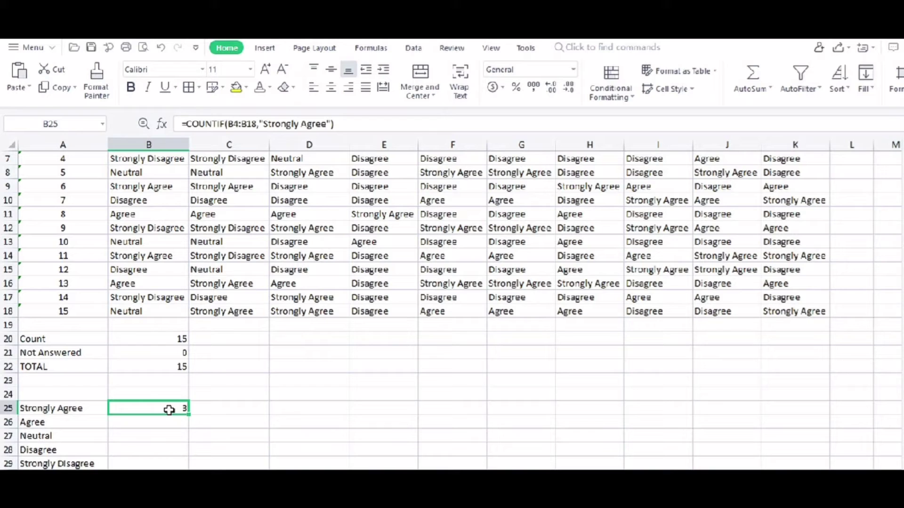
double_click(236, 124)
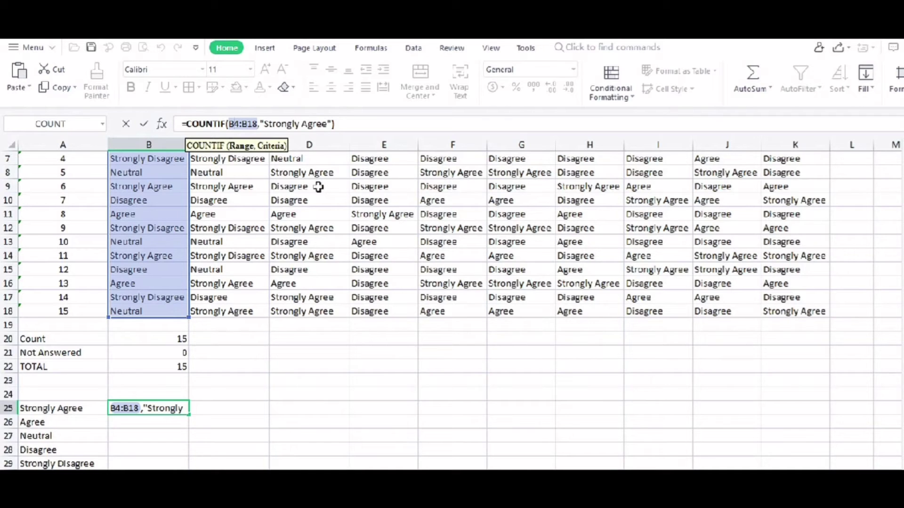
key(F4)
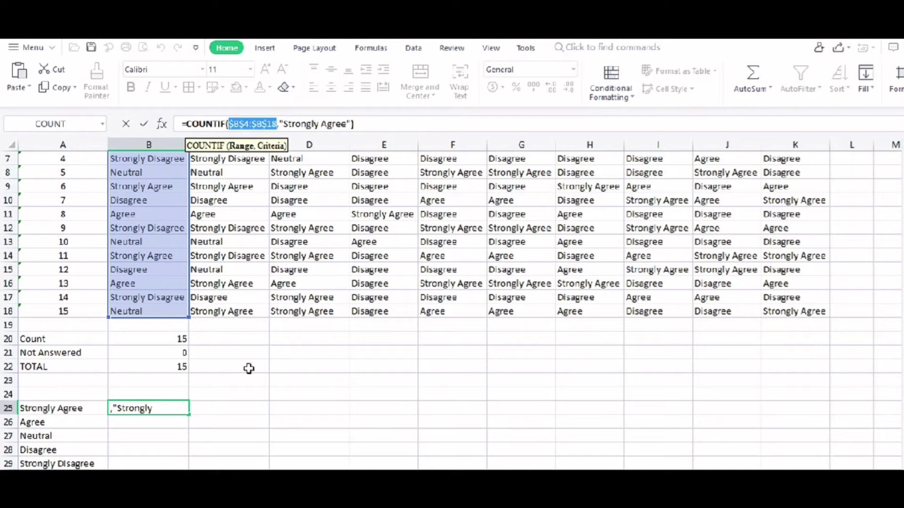
key(Return)
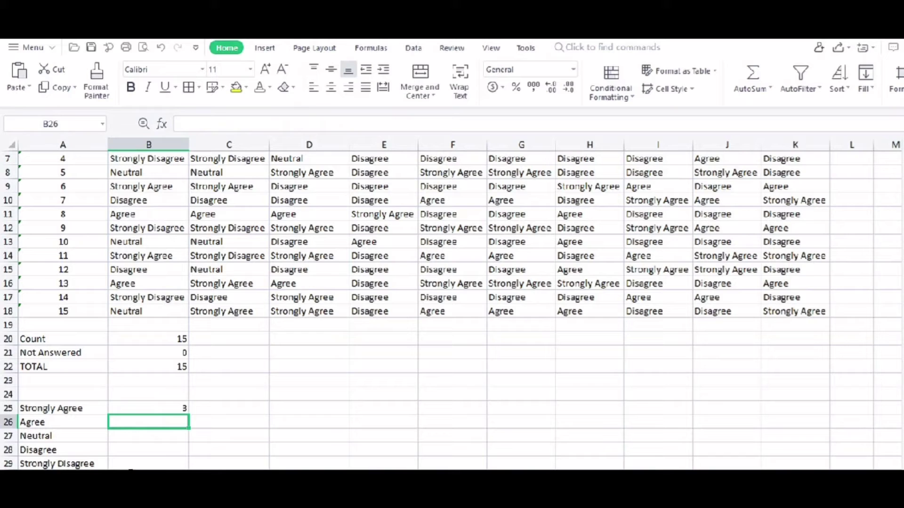
click(160, 408)
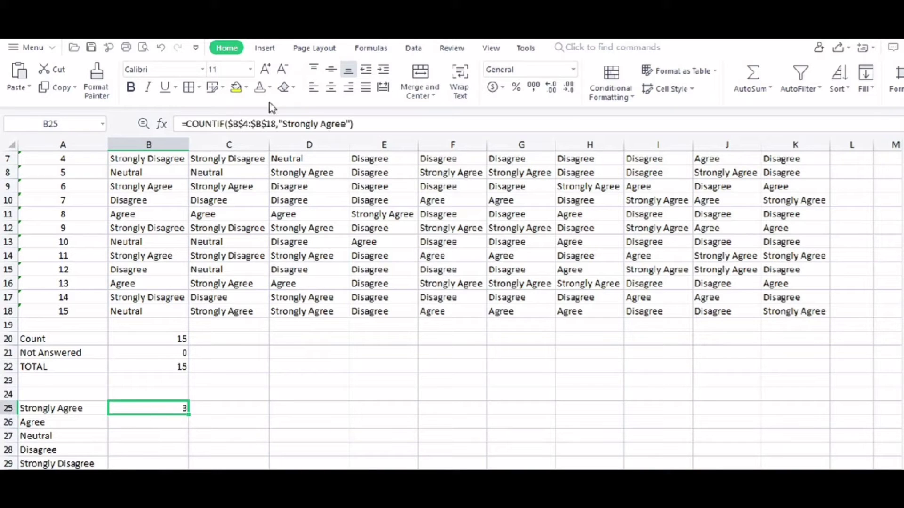
click(240, 123)
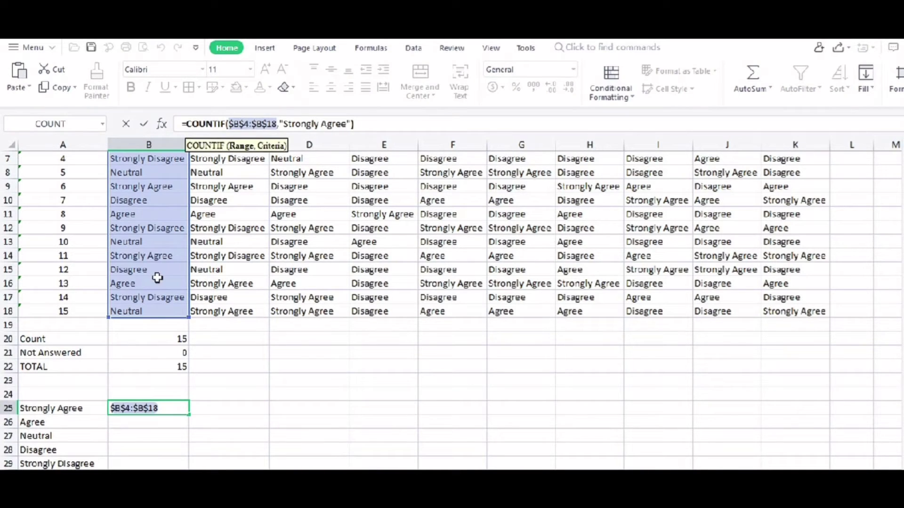
key(Return)
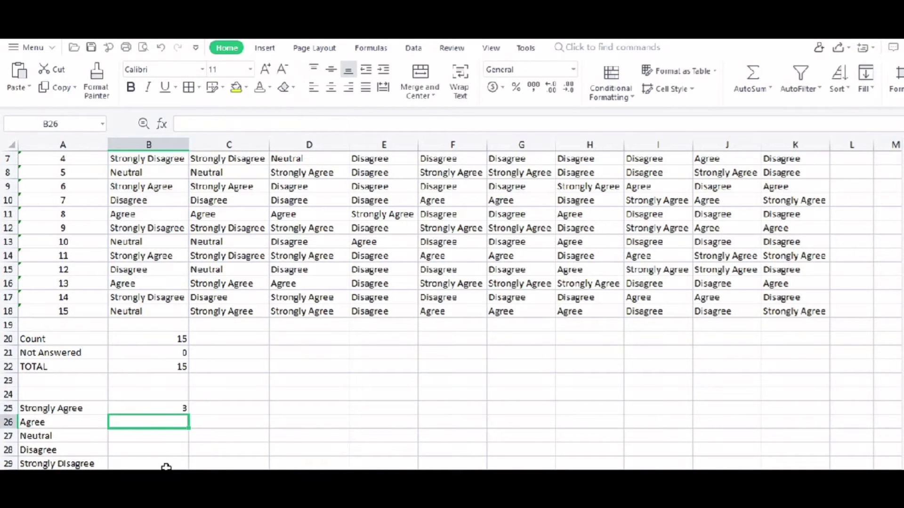
- Fill B25's fixed COUNTIF down through B29 and clear the copy in the Total row
click(162, 408)
scroll(182, 347, down, 2)
double_click(188, 331)
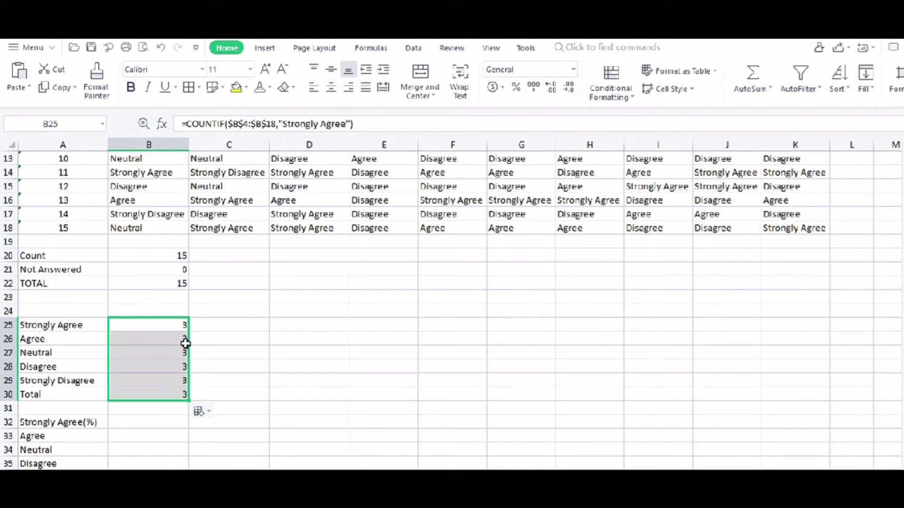
click(165, 393)
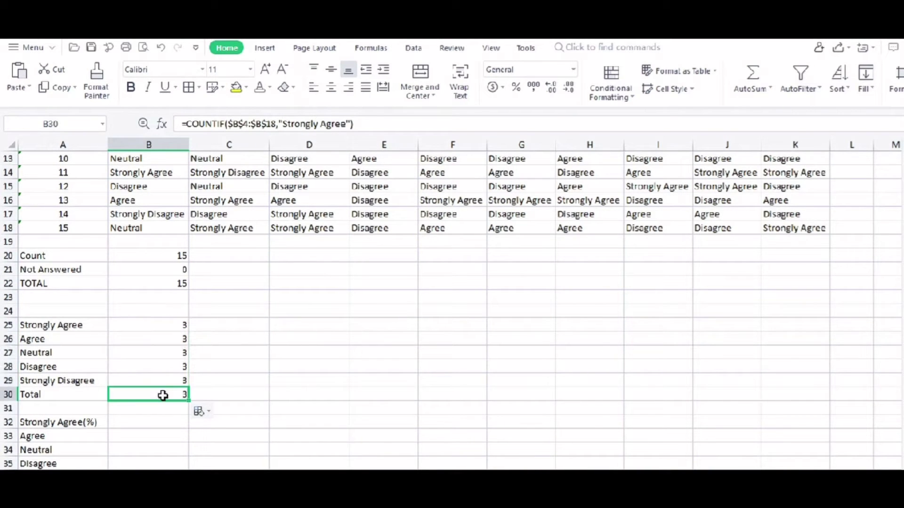
key(BackSpace)
- Change the Agree count in B26 to use the criterion "Agree"
click(162, 335)
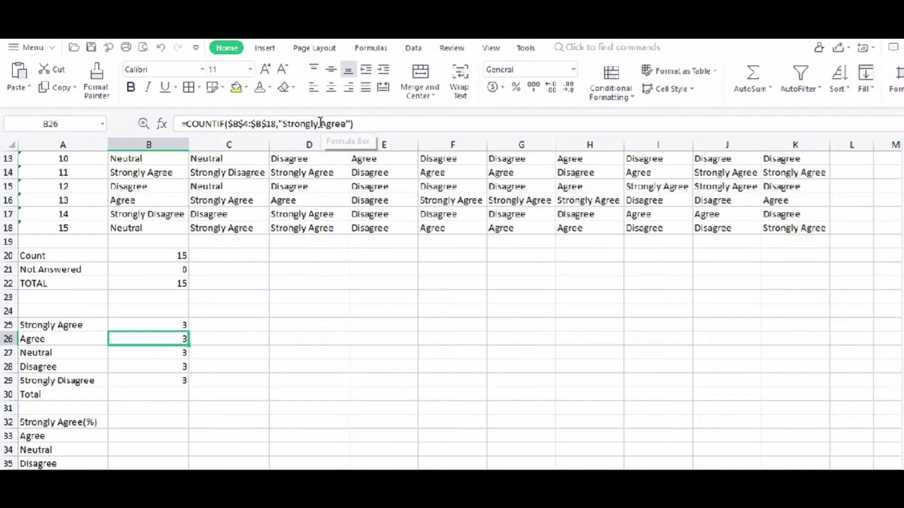
click(33, 337)
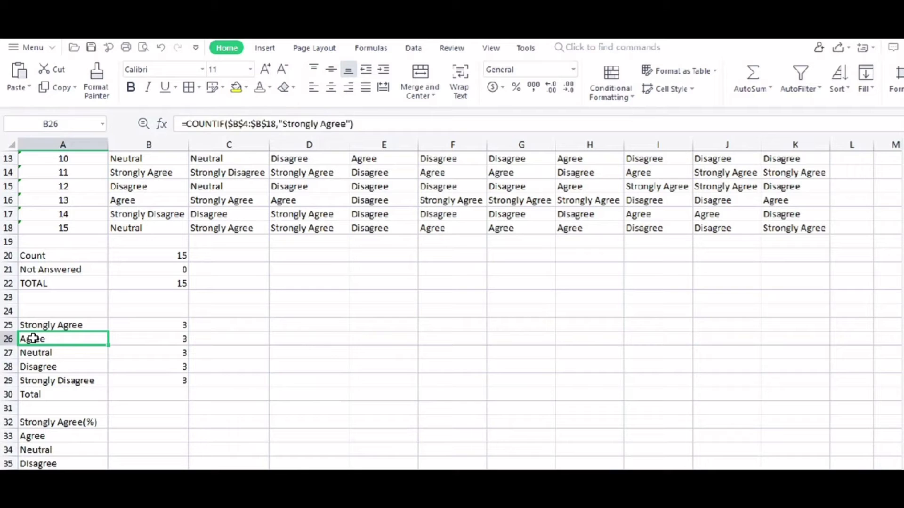
click(141, 336)
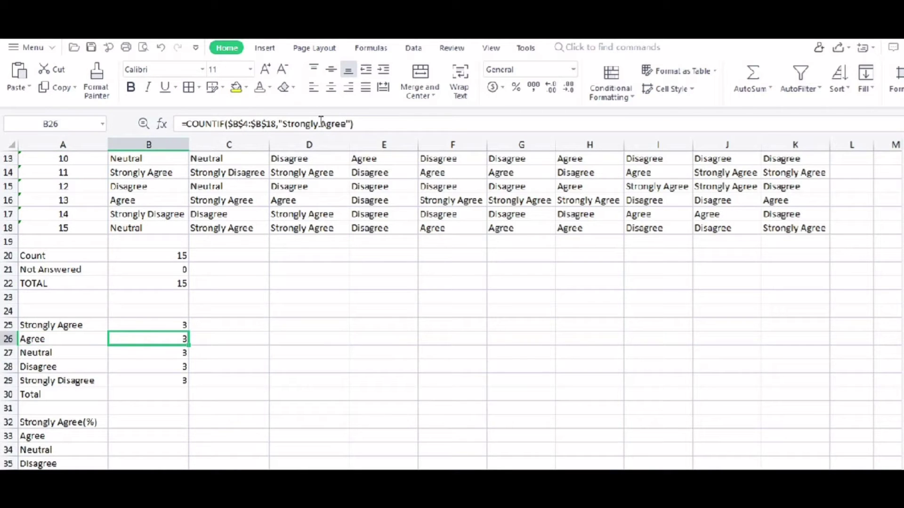
click(321, 122)
key(BackSpace)
key(BackSpace)
key(BackSpace)
key(BackSpace)
key(BackSpace)
key(BackSpace)
key(BackSpace)
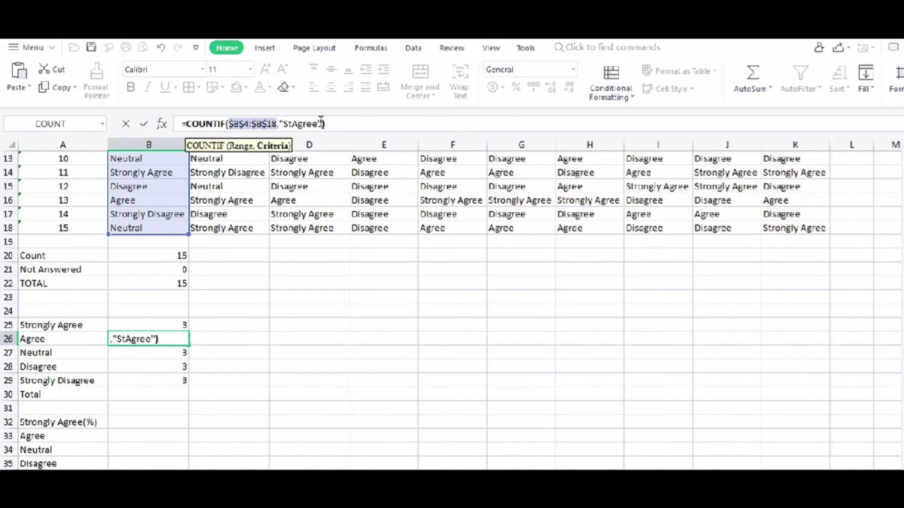
key(BackSpace)
key(BackSpace)
key(Return)
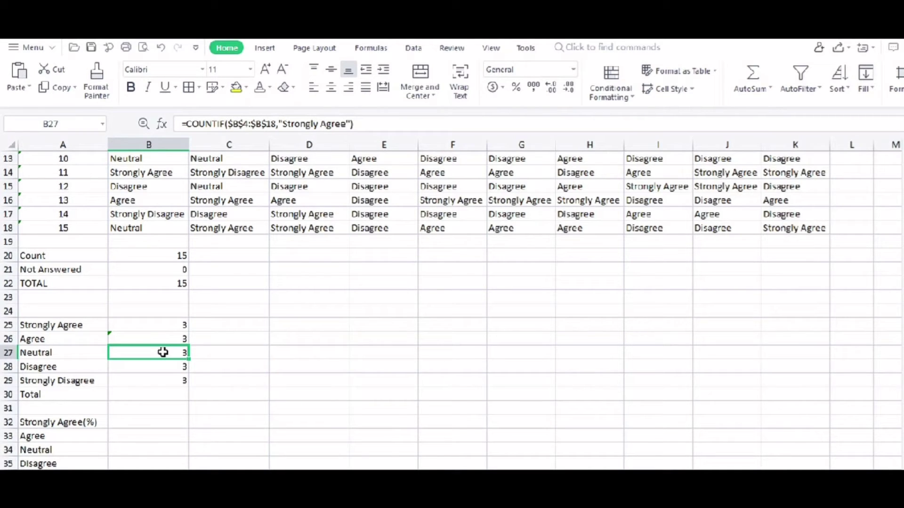
- Change the count in B27 to use the criterion "Neutral"
click(346, 124)
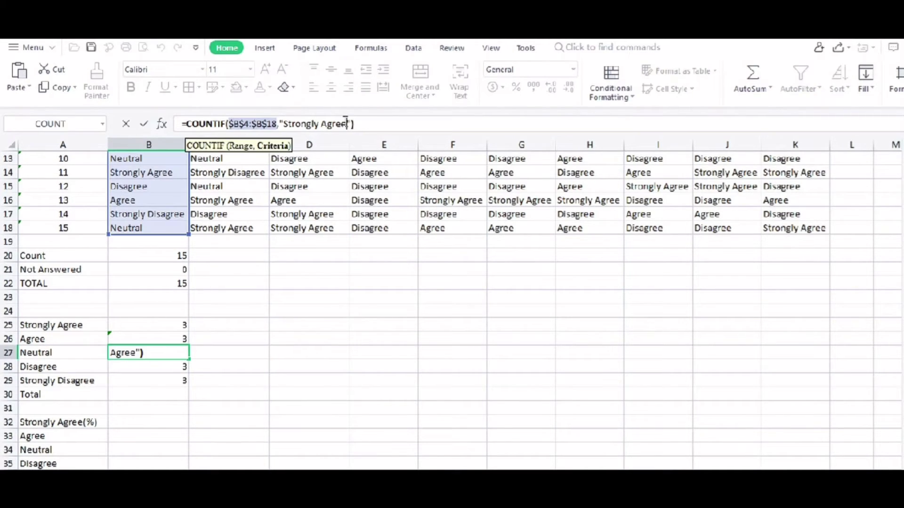
key(BackSpace)
key(BackSpace)
key(BackSpace)
key(BackSpace)
key(BackSpace)
key(BackSpace)
key(BackSpace)
key(BackSpace)
key(BackSpace)
key(BackSpace)
key(BackSpace)
key(BackSpace)
key(BackSpace)
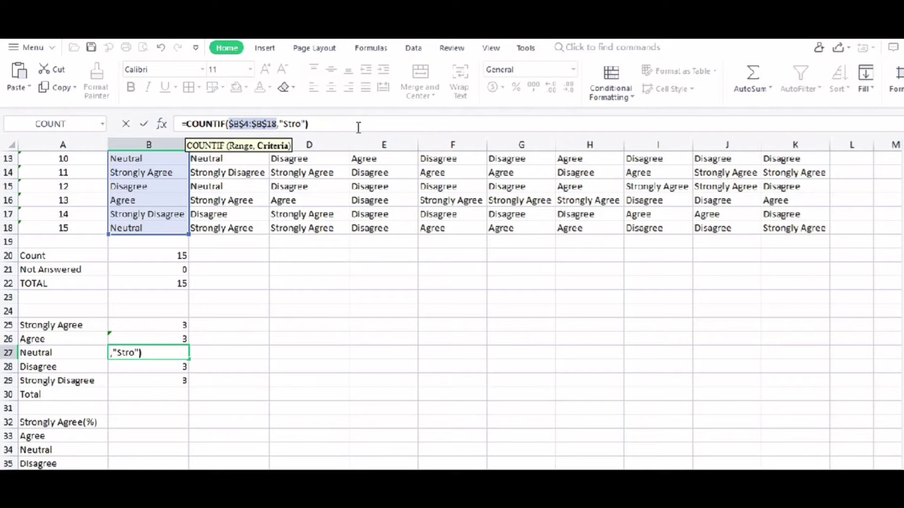
key(BackSpace)
text(Neutra)
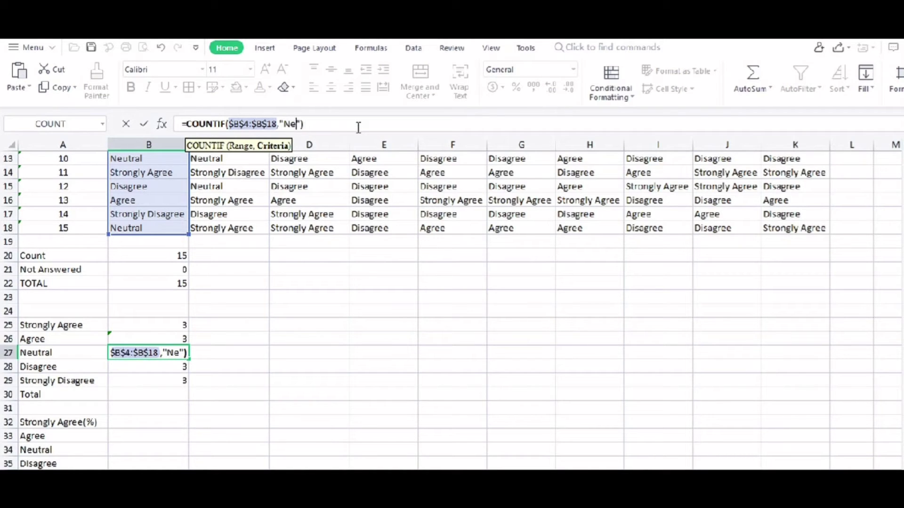
text(l)
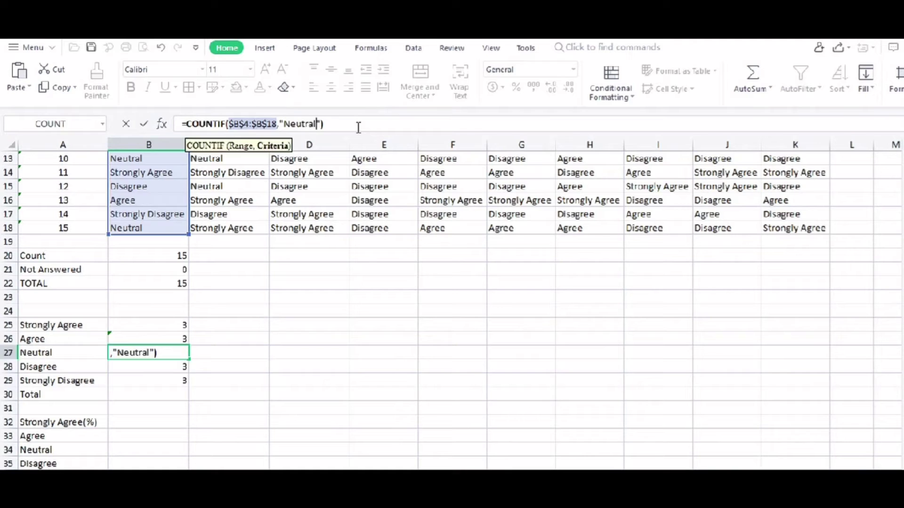
key(Return)
click(162, 310)
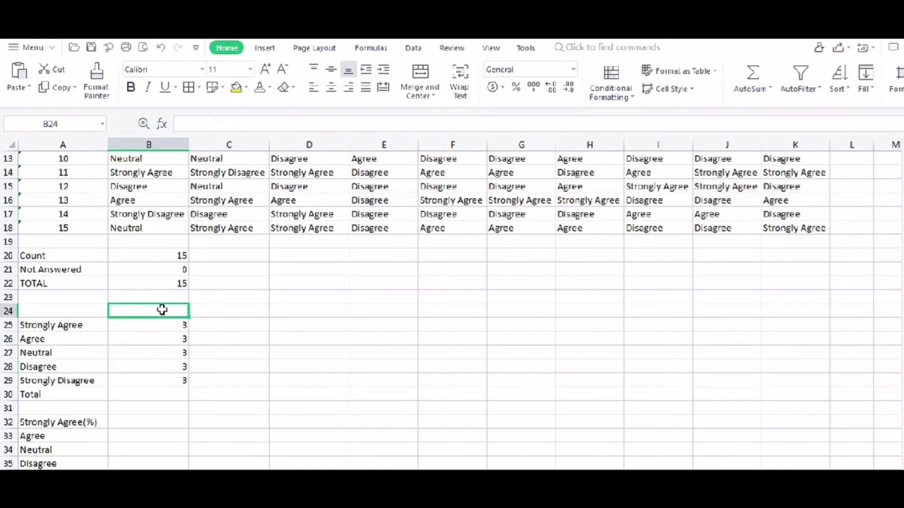
text(To)
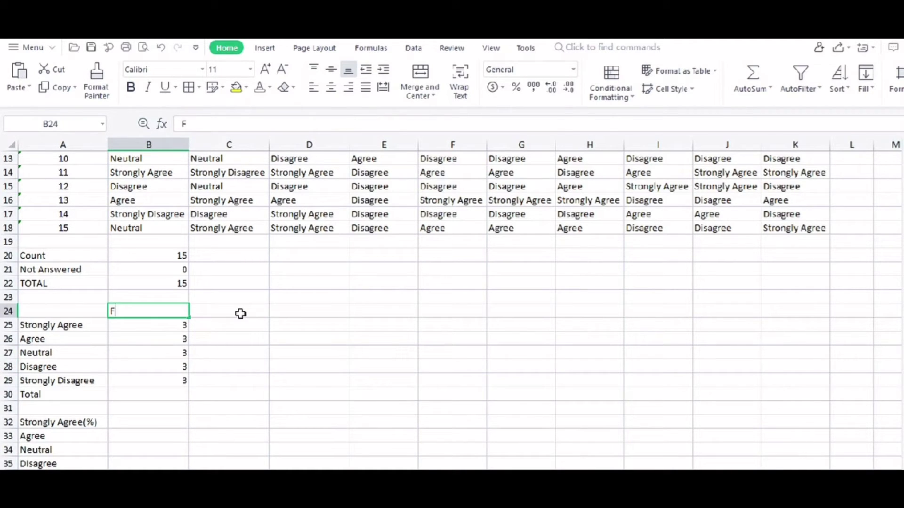
key(BackSpace)
text(ofrea)
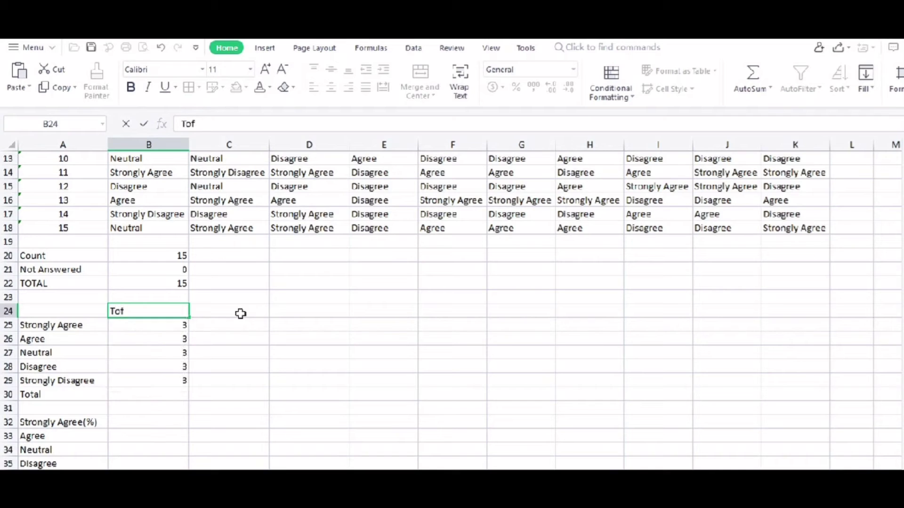
key(BackSpace)
key(BackSpace)
text(freeze the cells)
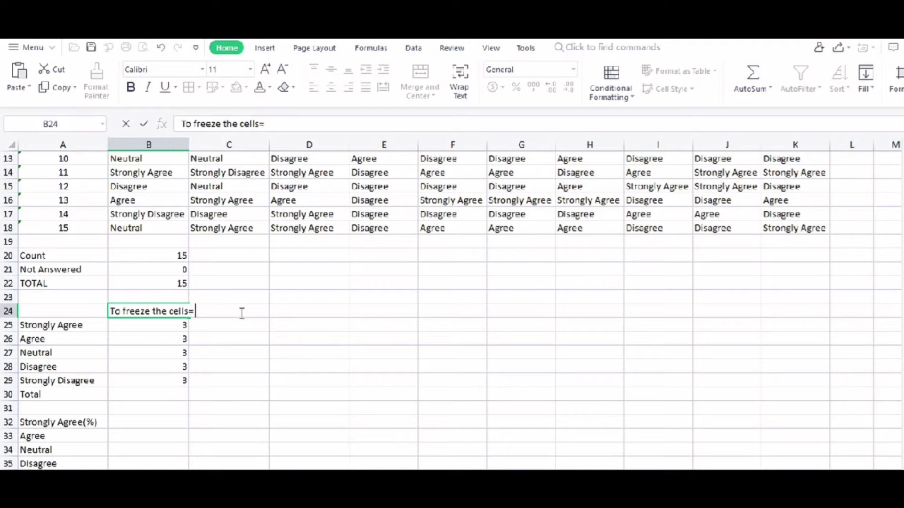
text(= cLll)
key(BackSpace)
key(BackSpace)
key(BackSpace)
key(BackSpace)
key(BackSpace)
text(Click)
key(BackSpace)
key(BackSpace)
key(BackSpace)
key(BackSpace)
key(BackSpace)
key(BackSpace)
key(BackSpace)
key(BackSpace)
key(BackSpace)
key(BackSpace)
key(BackSpace)
key(BackSpace)
key(BackSpace)
key(BackSpace)
key(BackSpace)
key(BackSpace)
key(BackSpace)
key(BackSpace)
key(BackSpace)
key(BackSpace)
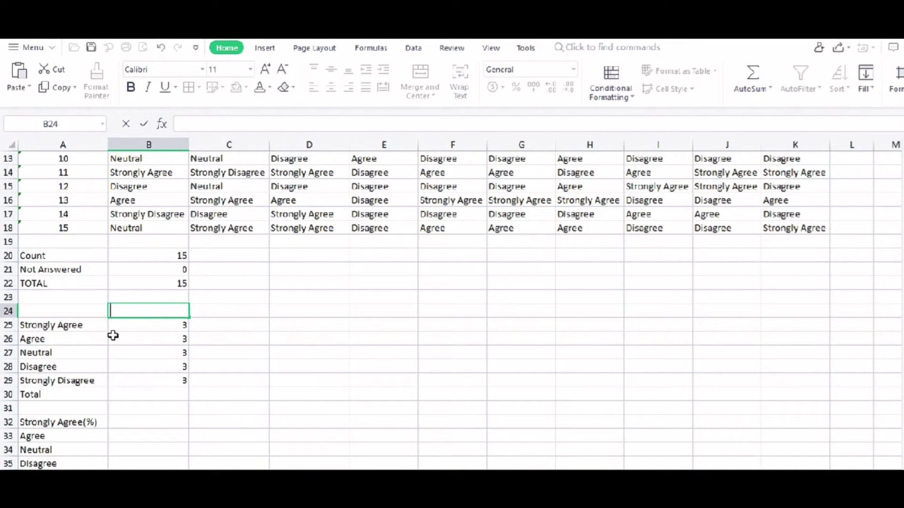
- Change the criterion of B28's COUNTIF to "Disagree"
double_click(139, 325)
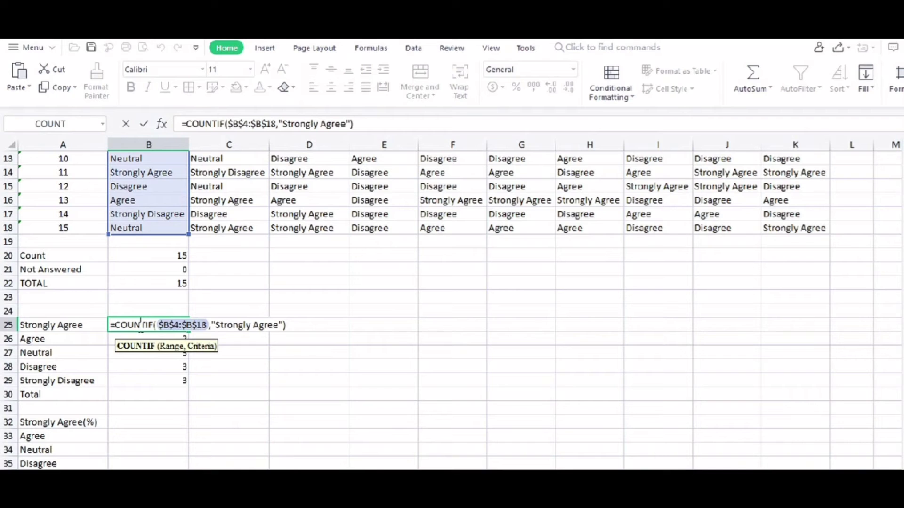
click(157, 362)
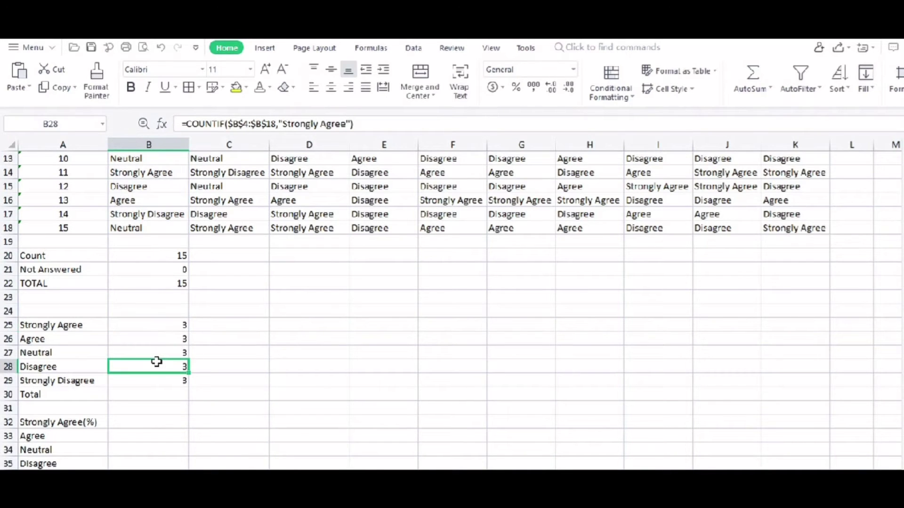
click(328, 124)
key(BackSpace)
key(BackSpace)
key(BackSpace)
key(BackSpace)
key(BackSpace)
key(BackSpace)
key(BackSpace)
key(BackSpace)
key(BackSpace)
key(BackSpace)
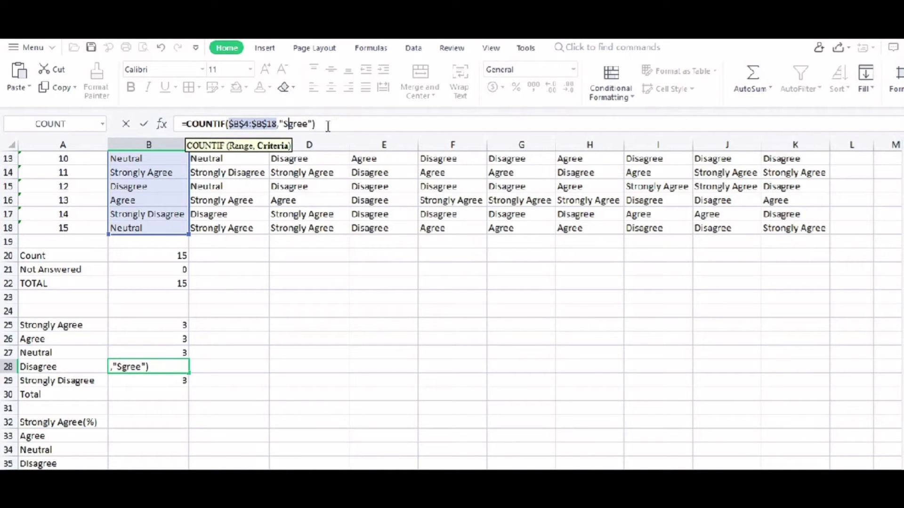
text(Disa)
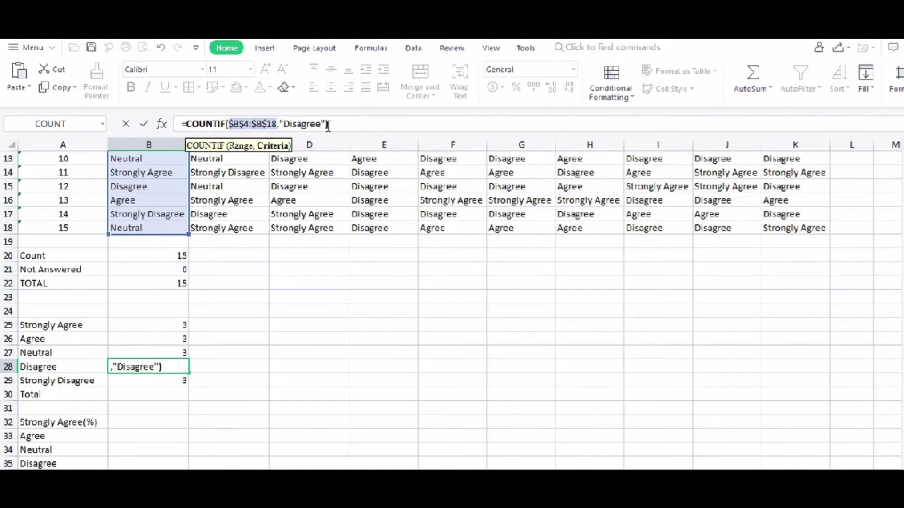
key(Return)
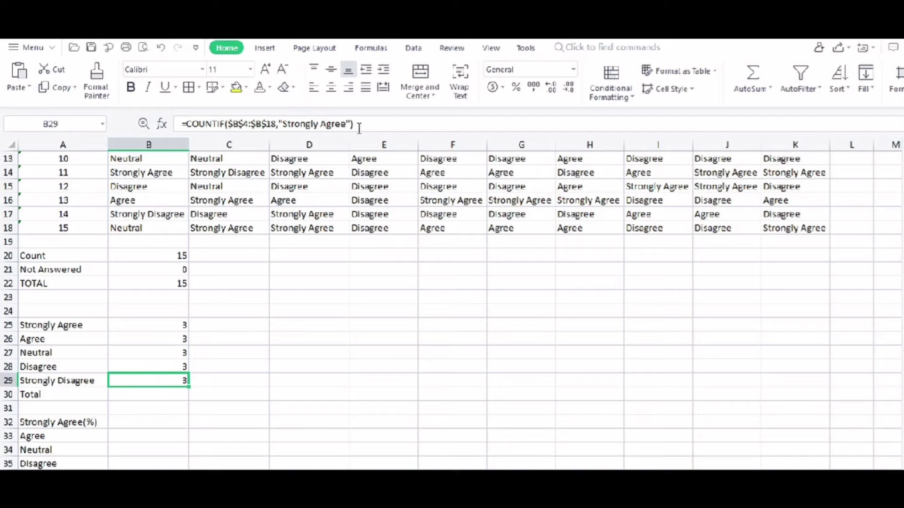
- Change the criterion of B29's COUNTIF to "Strongly Disagree"
click(329, 124)
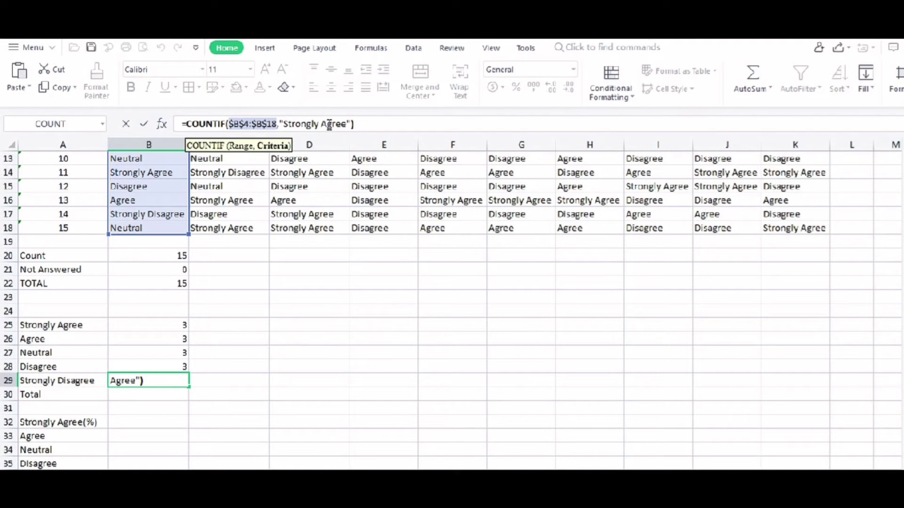
key(BackSpace)
text(Dis)
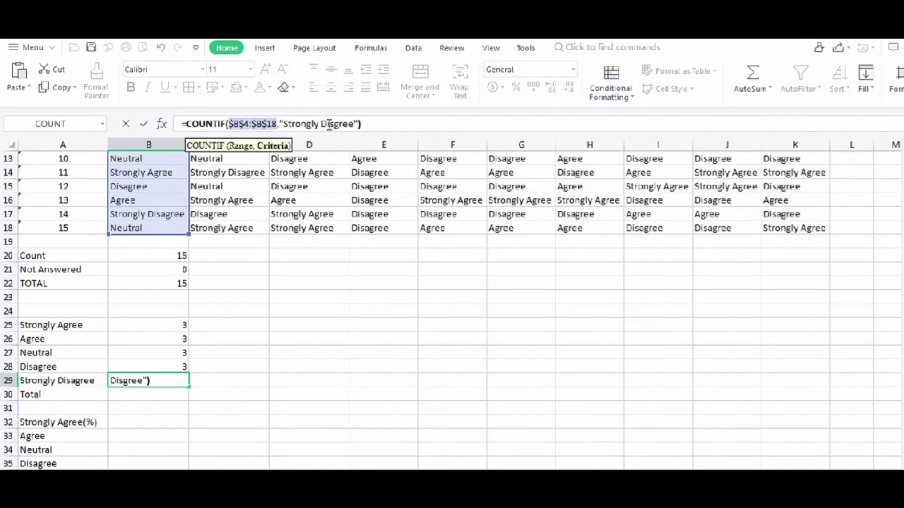
text(a)
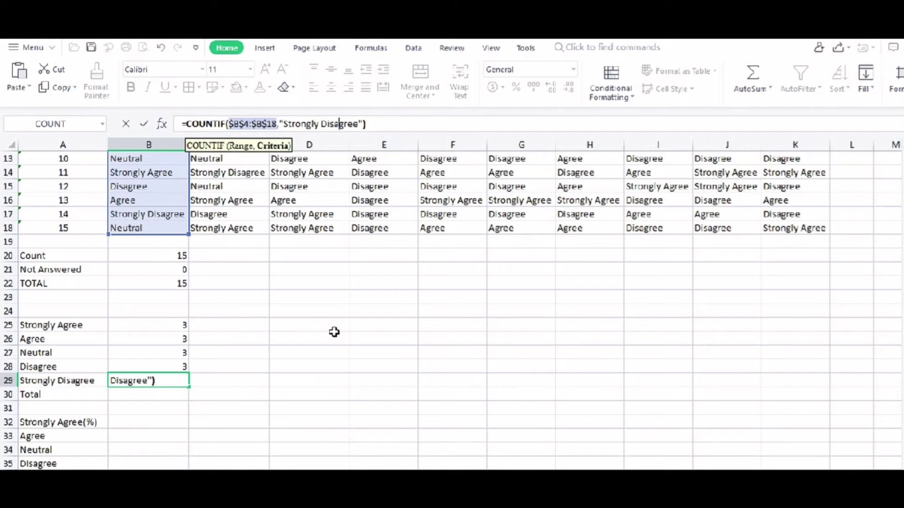
key(Return)
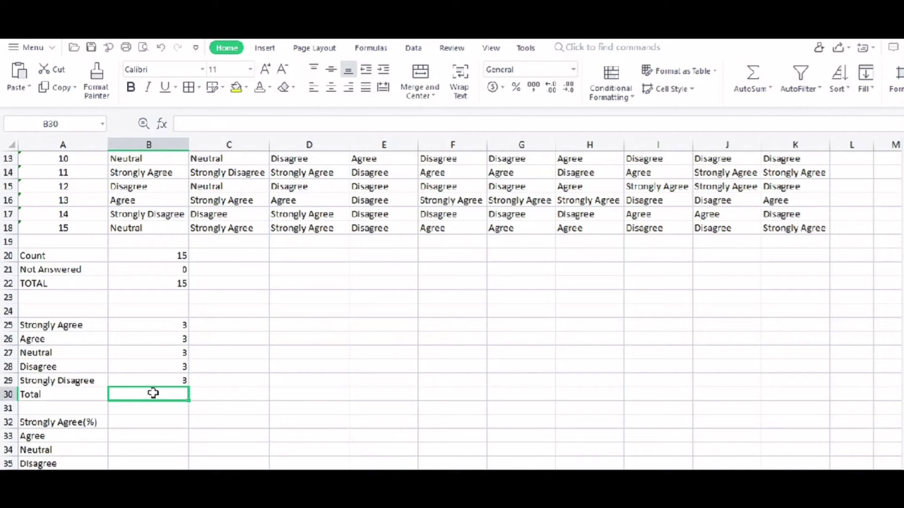
text(=)
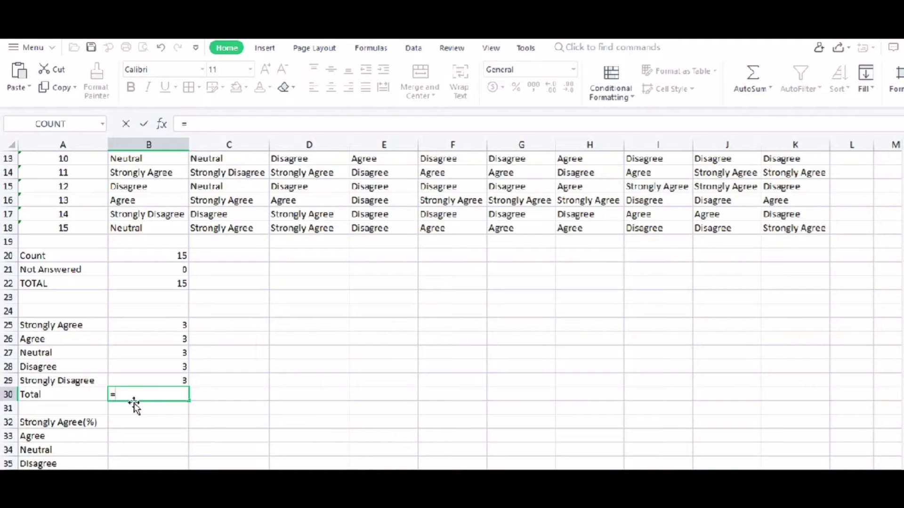
- AutoSum B25:B29 into the Total cell B30, giving 15
key(Escape)
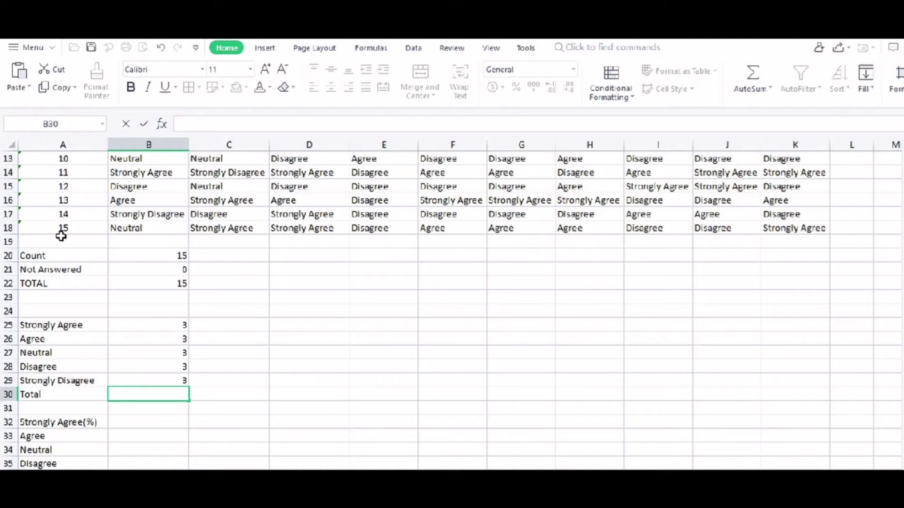
click(61, 230)
click(139, 395)
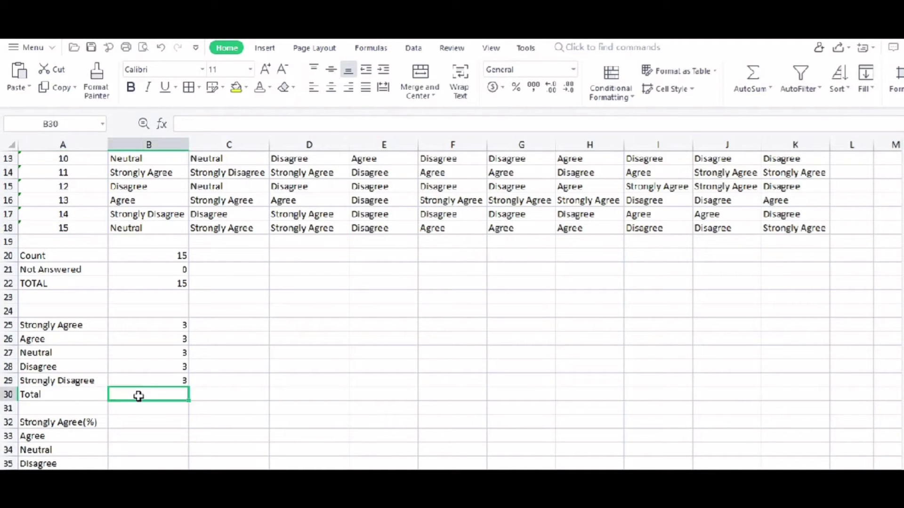
click(144, 282)
click(133, 396)
click(752, 79)
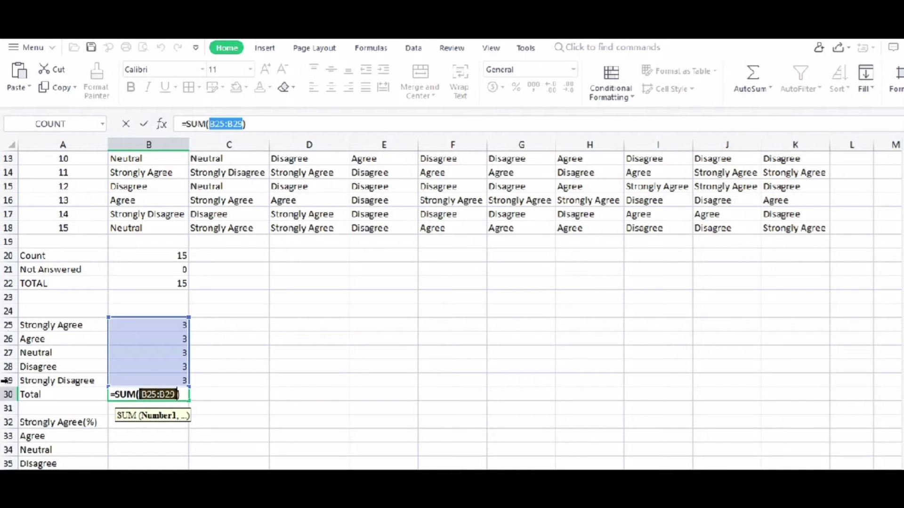
key(Return)
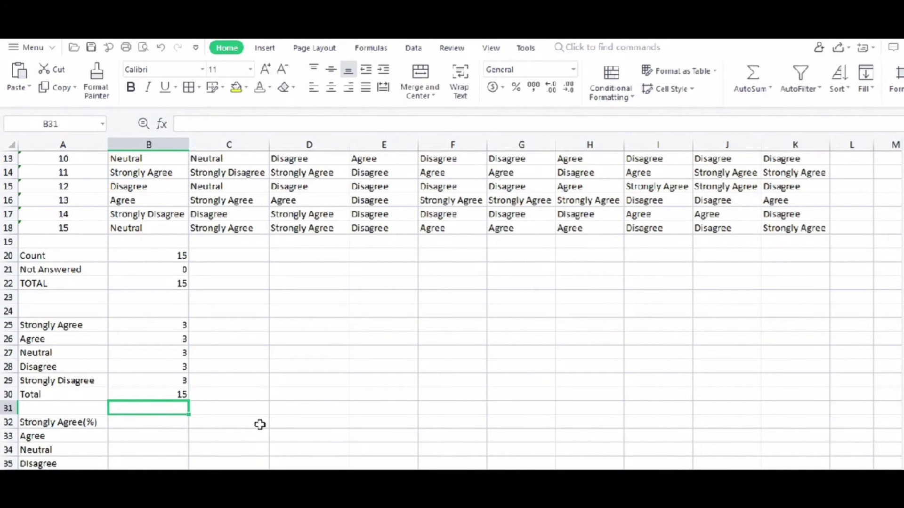
- Merge and centre A38:A39 and enter the heading PERCENTAGE
click(217, 412)
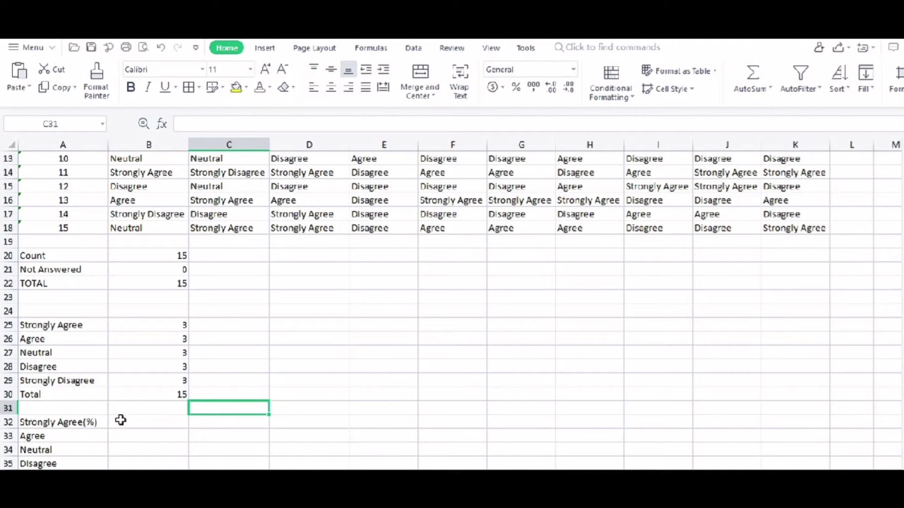
scroll(145, 339, down, 2)
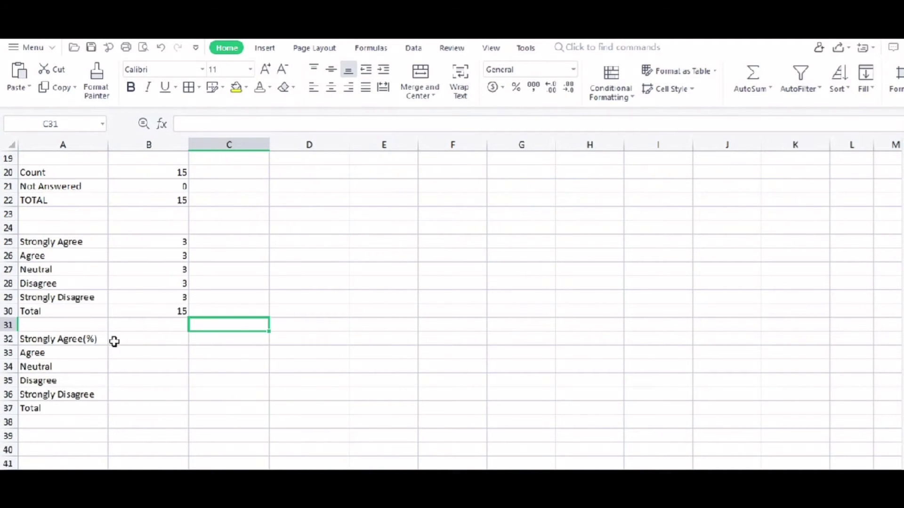
click(66, 341)
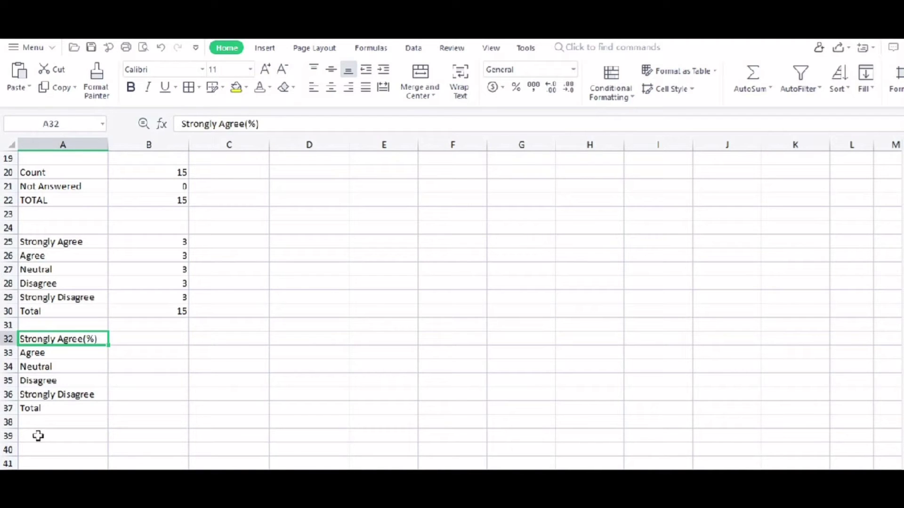
drag(32, 423, 37, 437)
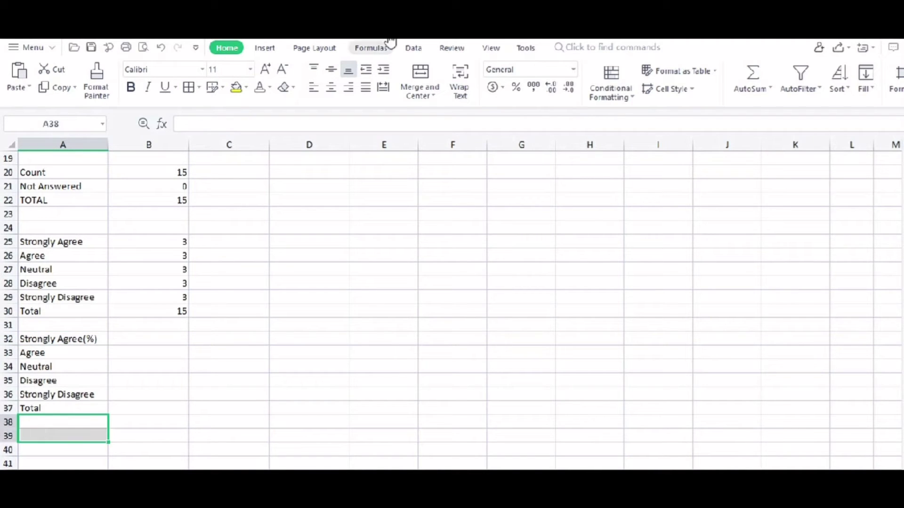
click(421, 72)
double_click(63, 425)
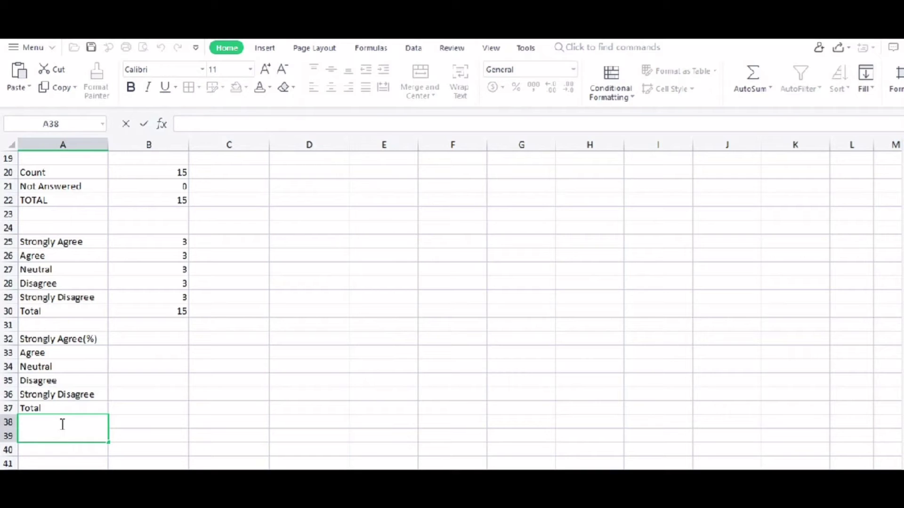
text(PERCE)
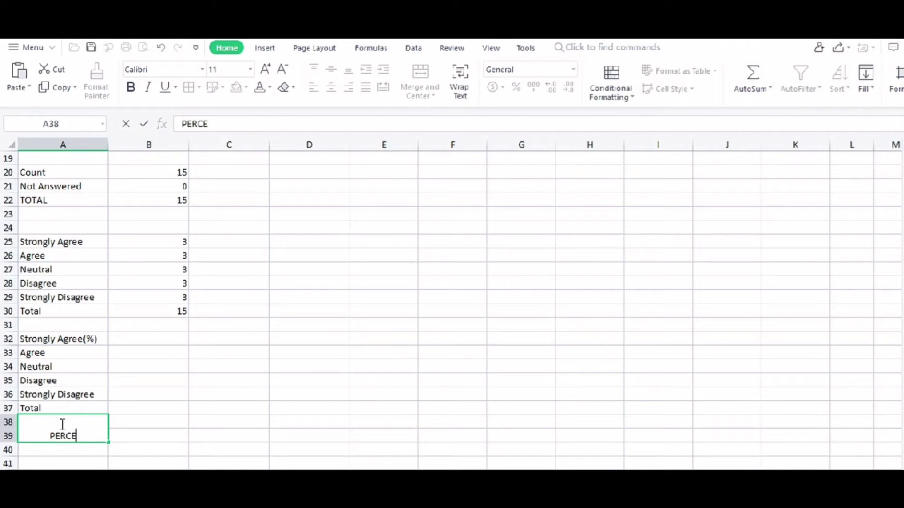
text(NTAGE)
click(88, 463)
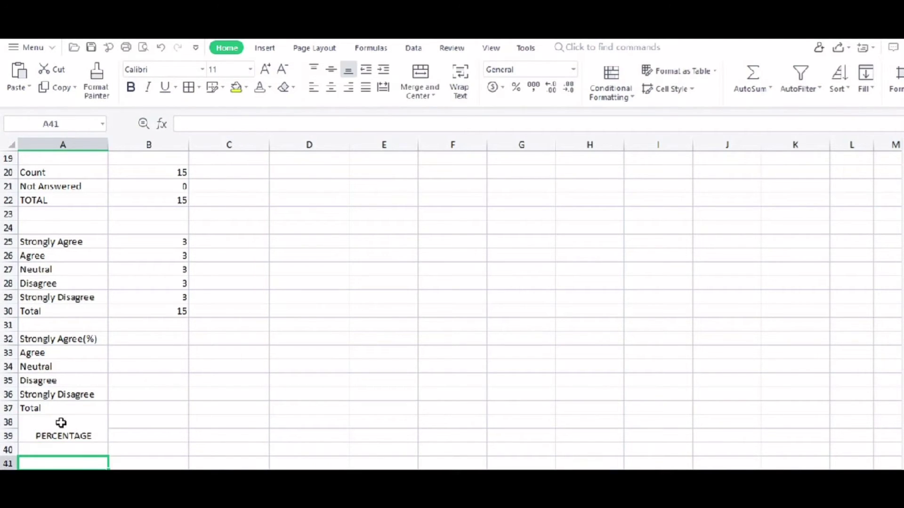
- Apply Outside Borders and Bold to the merged PERCENTAGE cell
click(60, 424)
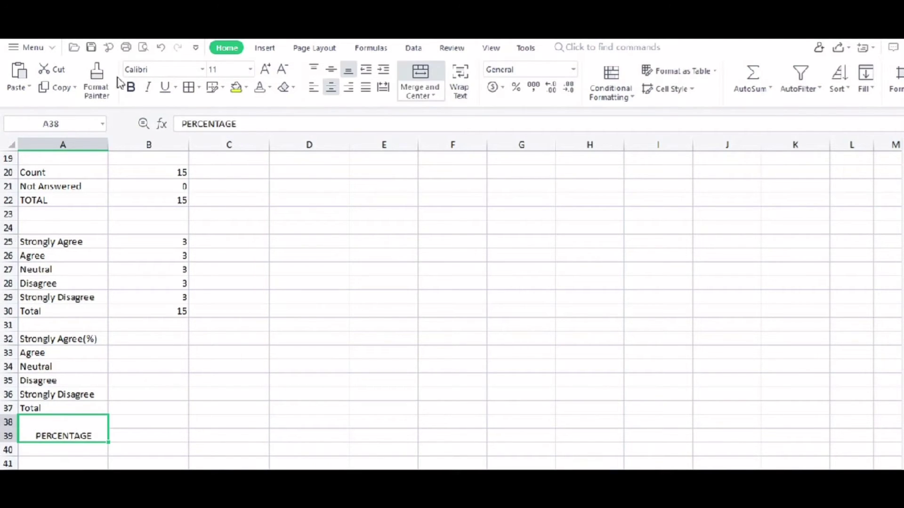
click(200, 88)
click(260, 148)
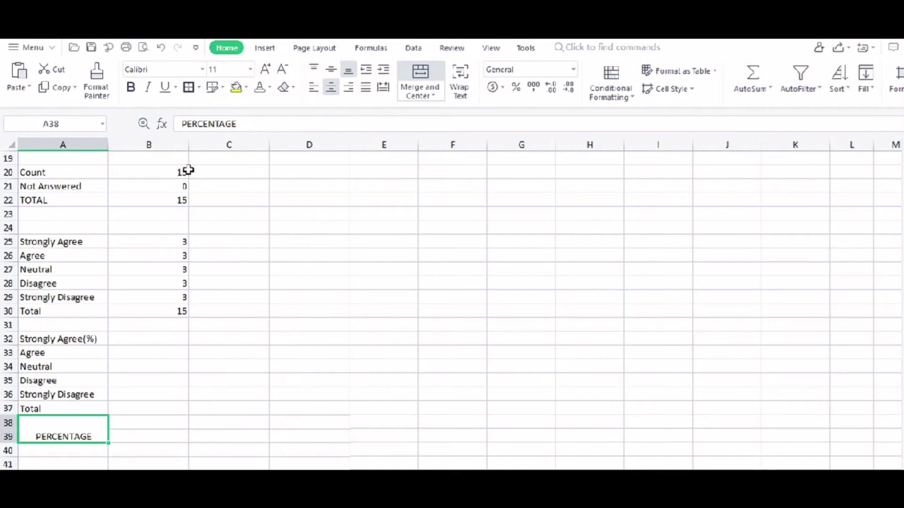
click(131, 88)
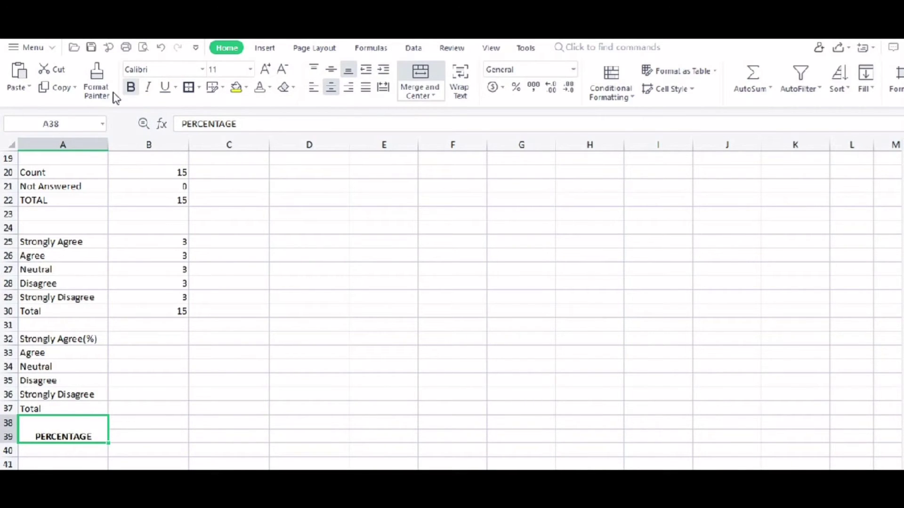
click(142, 468)
- Review the Question 1 responses and select the Strongly Agree(%) result cell
scroll(179, 463, up, 6)
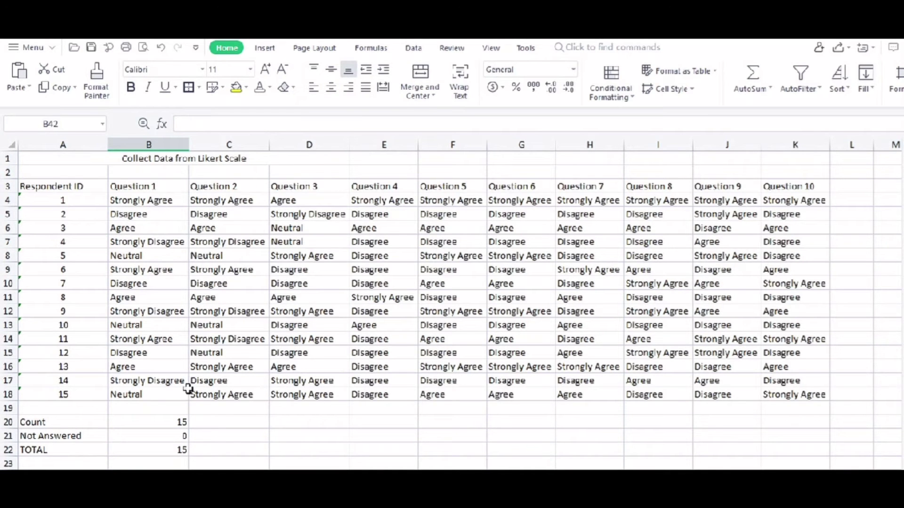
click(133, 189)
scroll(160, 334, down, 6)
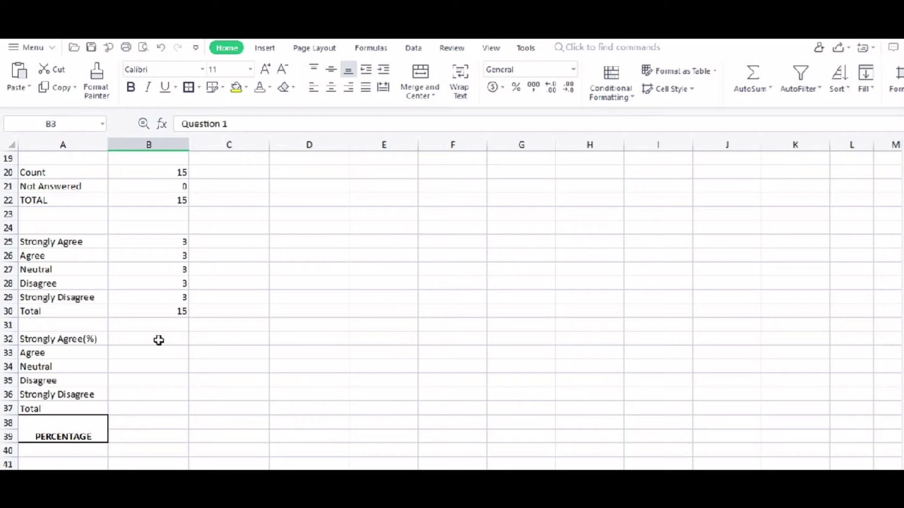
click(158, 341)
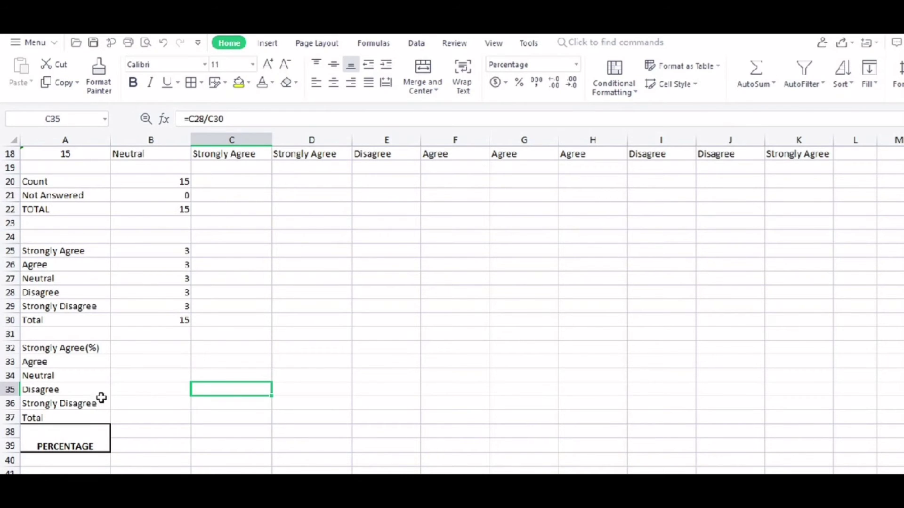
- Enter =B25/B30 in B32 so the Strongly Agree(%) row shows 20%
click(92, 437)
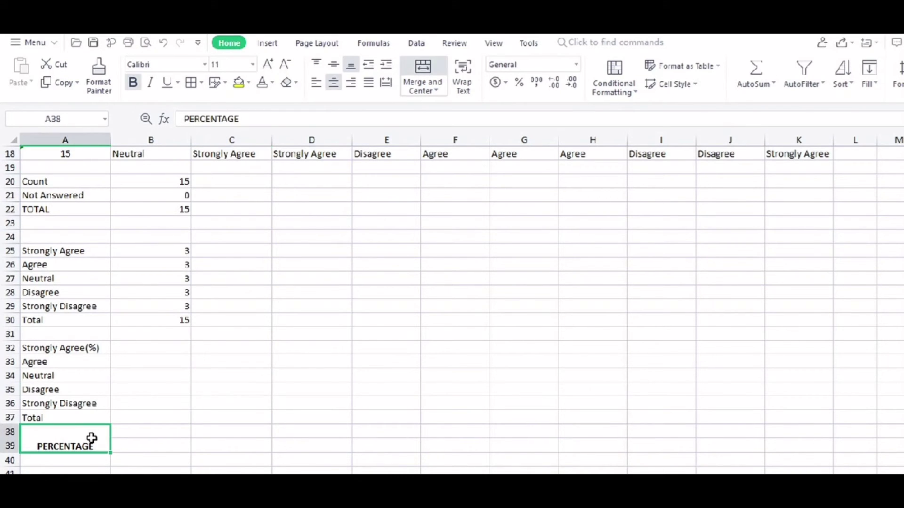
click(151, 349)
text(=)
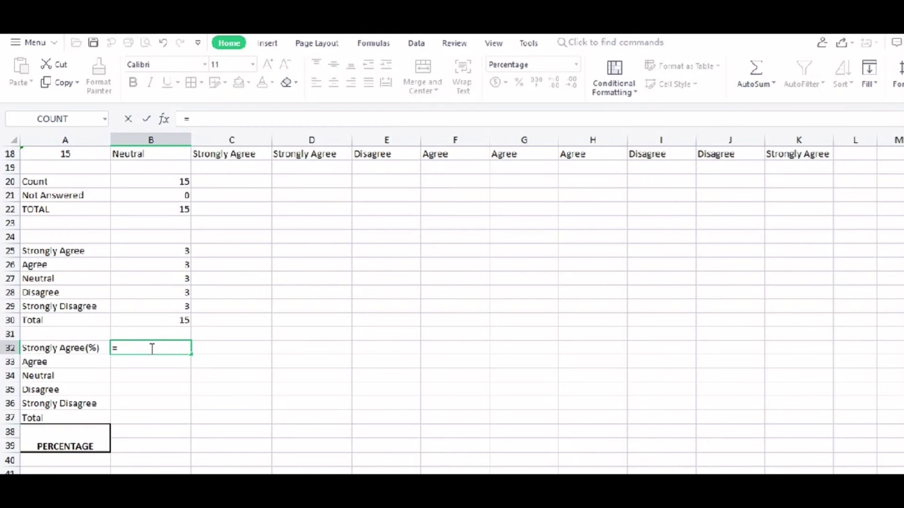
key(Escape)
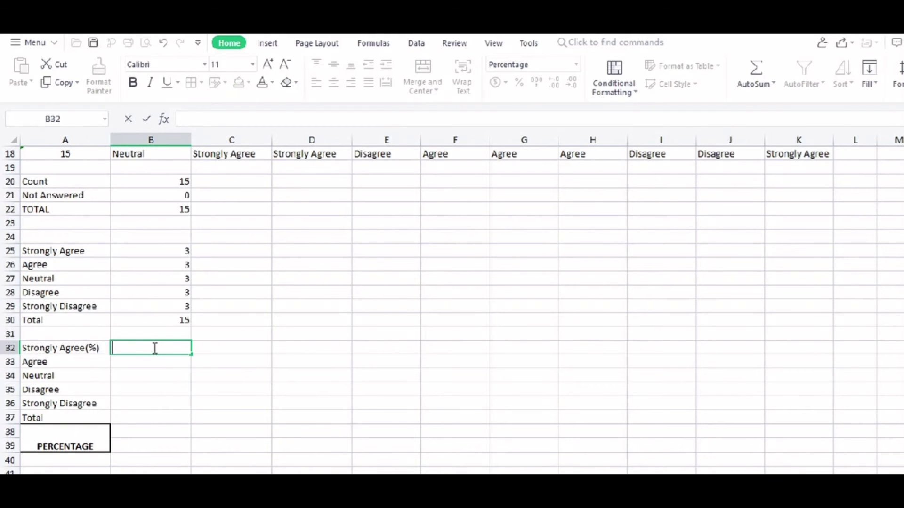
click(167, 365)
click(158, 349)
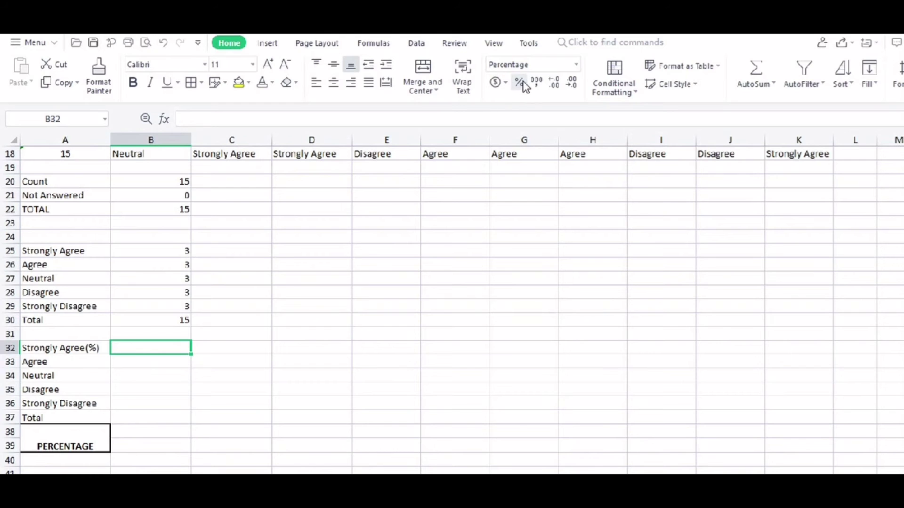
double_click(150, 347)
text(=)
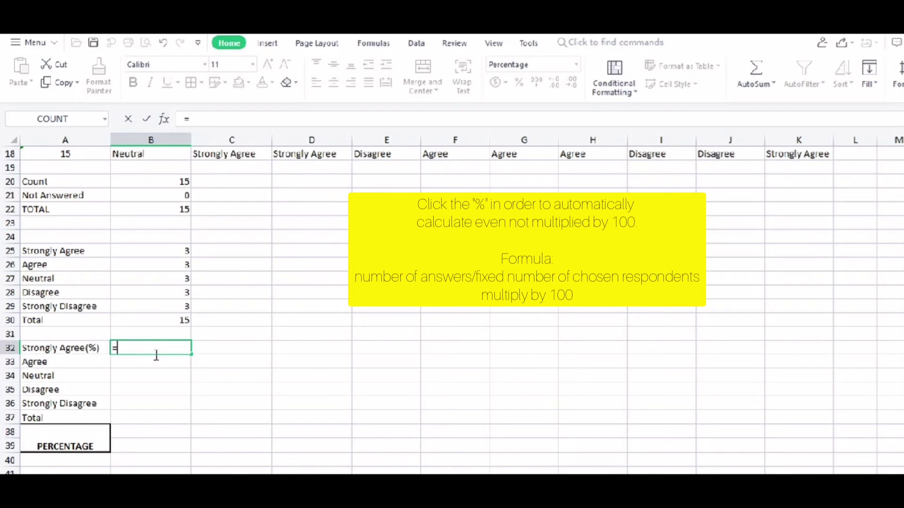
click(148, 252)
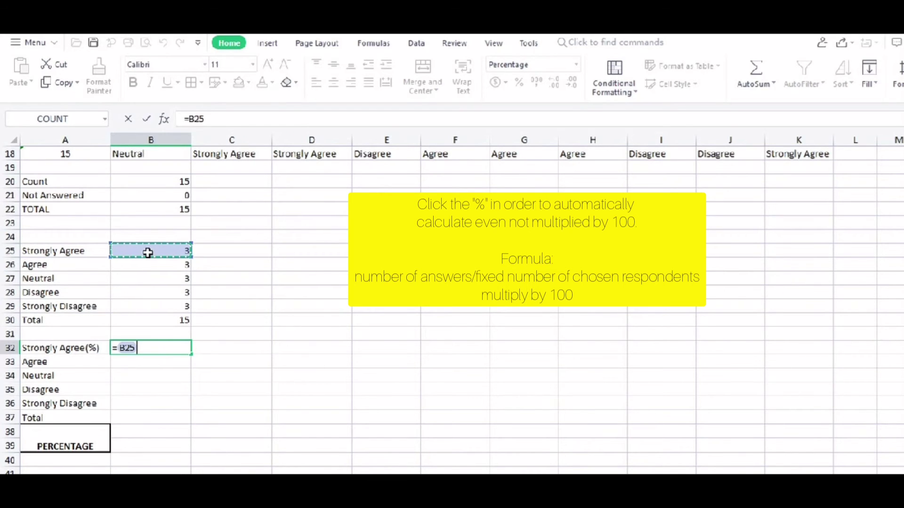
text(/)
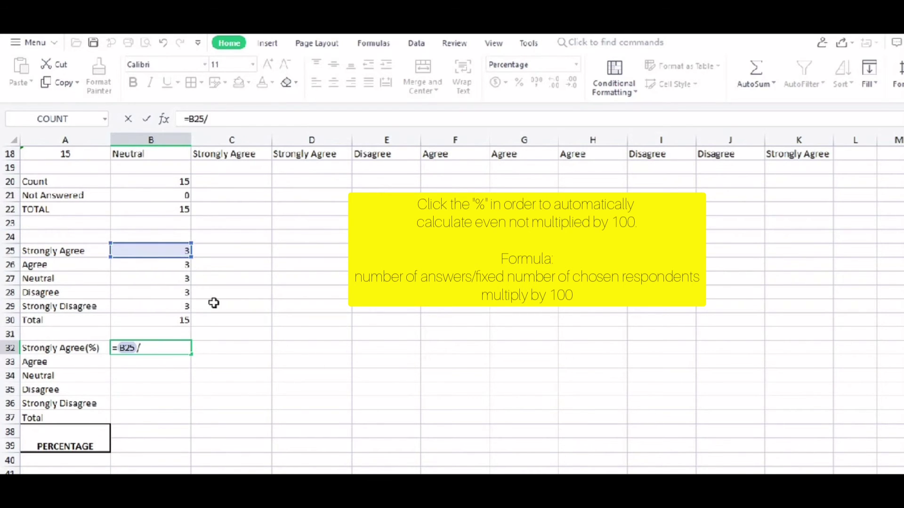
click(143, 320)
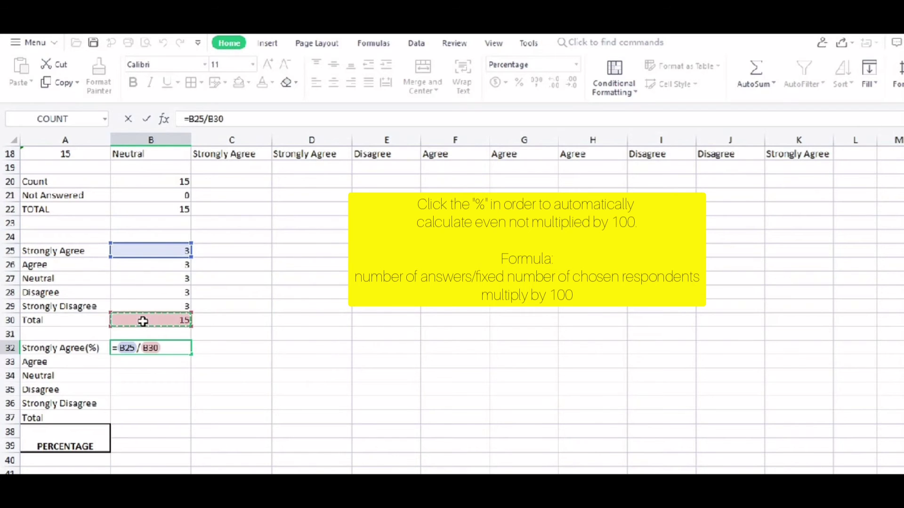
key(Return)
click(166, 348)
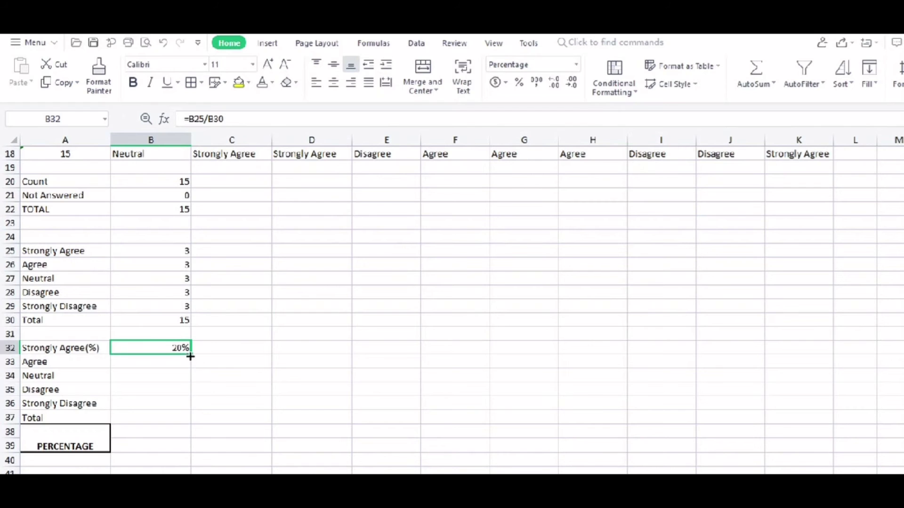
- Lock the total in B32 as =B25/$B$30 and fill it down to B36, giving 20% each
drag(191, 354, 190, 409)
click(174, 362)
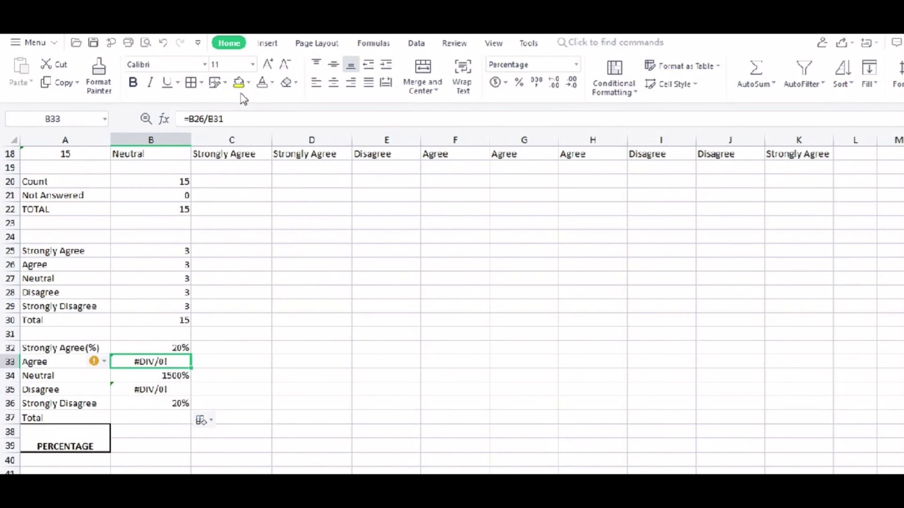
click(217, 119)
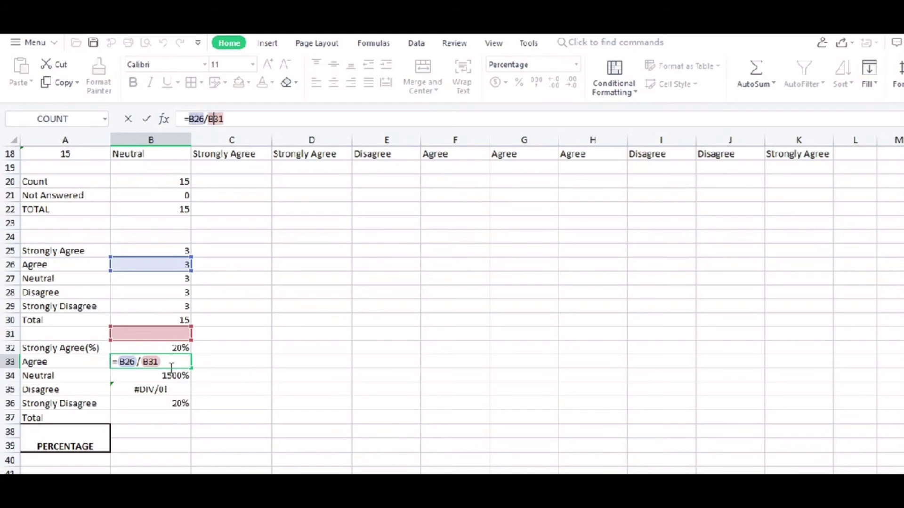
key(Return)
click(151, 348)
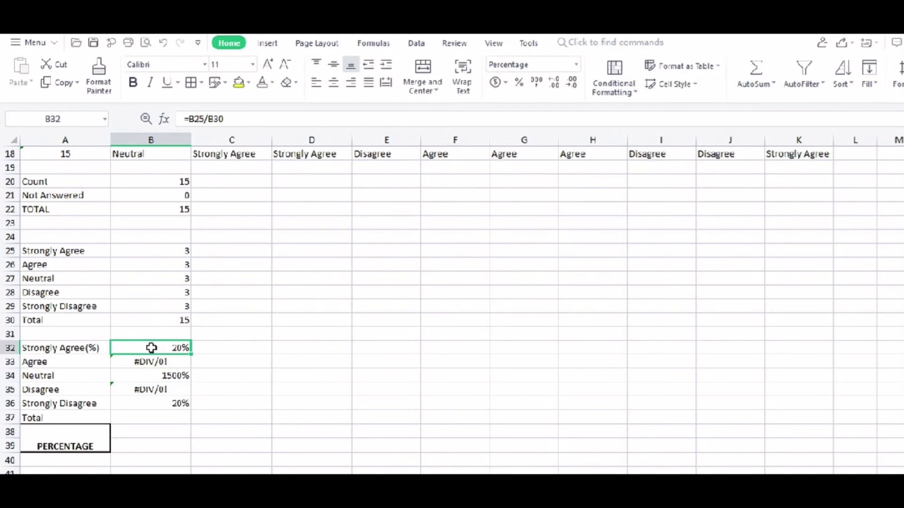
double_click(215, 119)
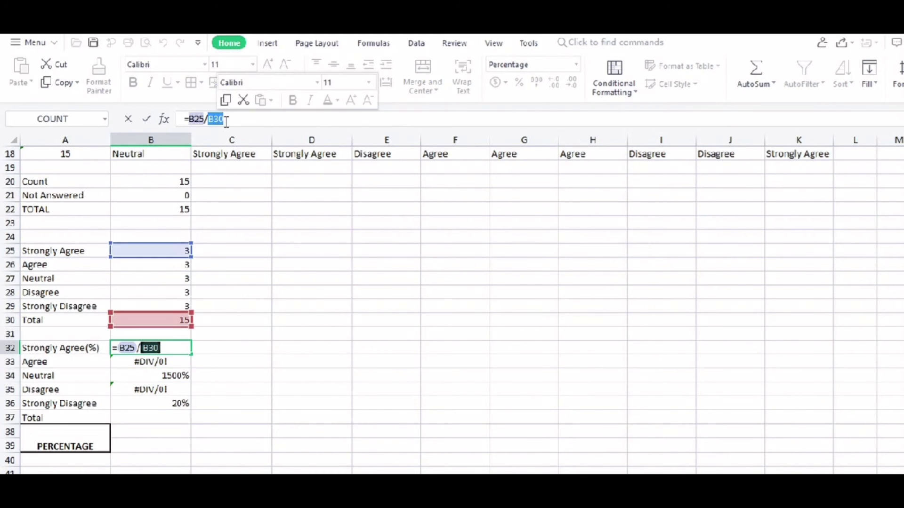
key(F4)
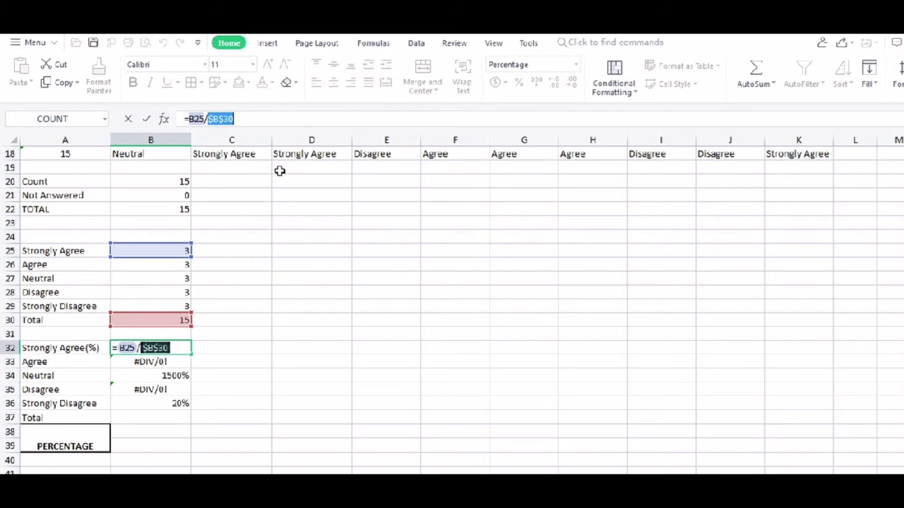
key(Return)
click(169, 348)
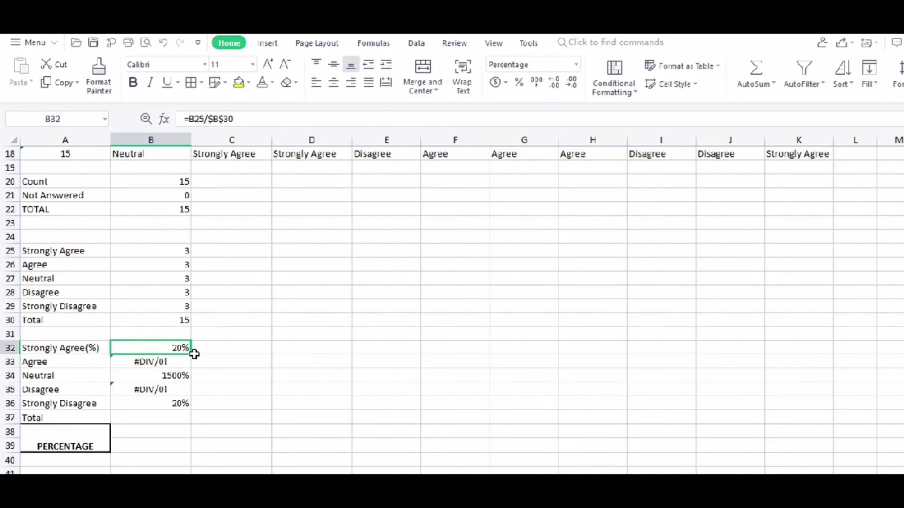
drag(190, 352, 191, 406)
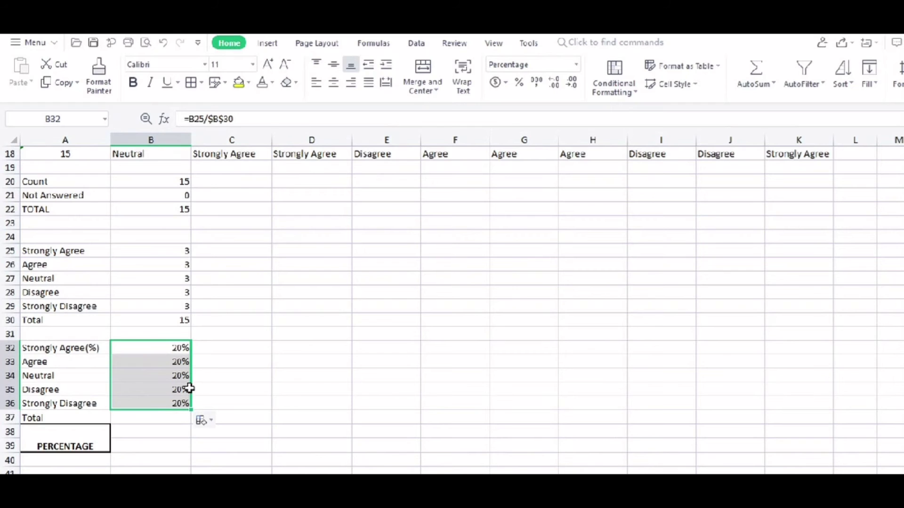
- AutoSum the five percentages in B37 to total 100.00%
click(173, 418)
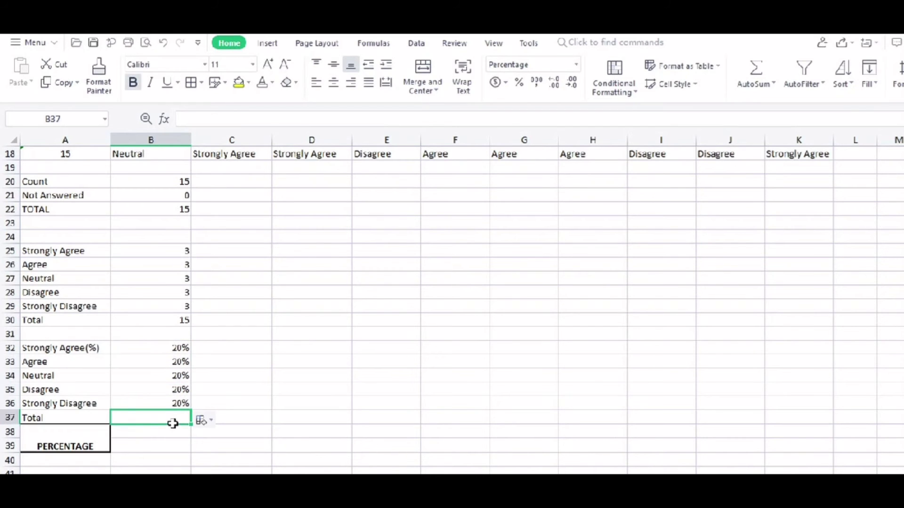
click(756, 71)
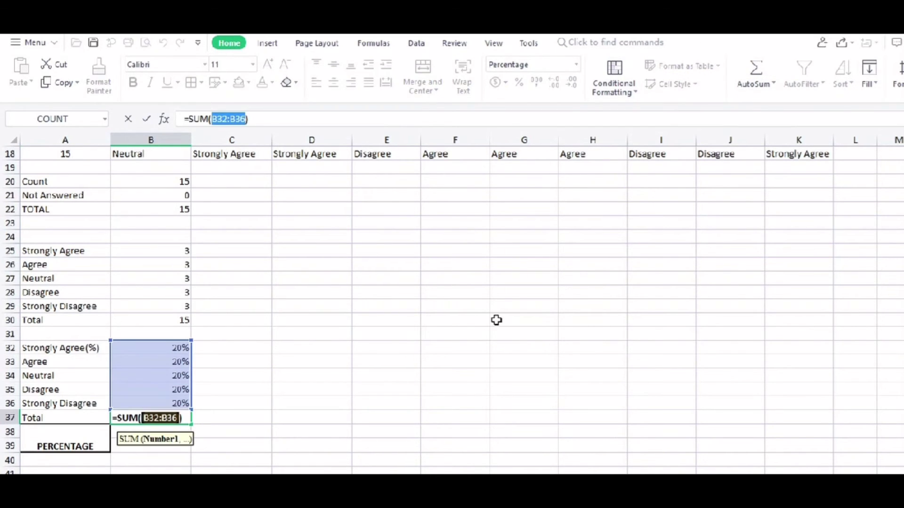
key(Return)
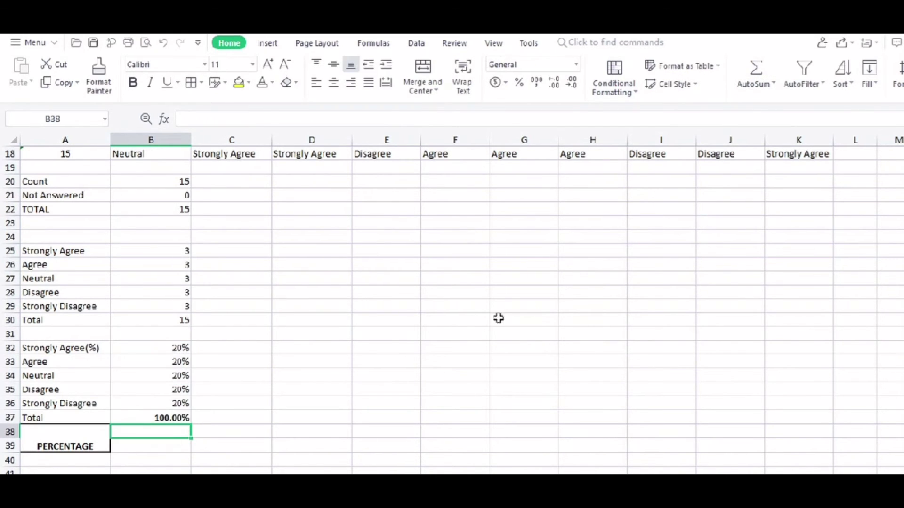
double_click(221, 442)
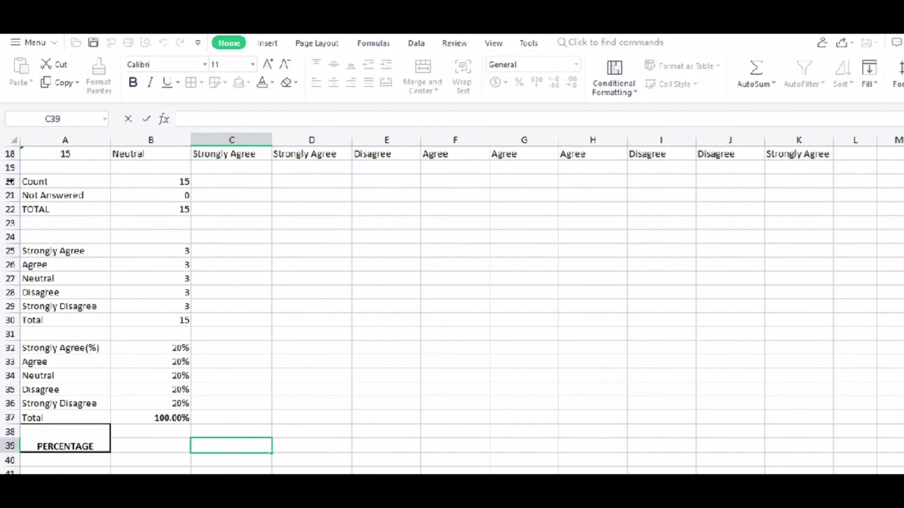
- Set the font colour of rows 20–37 to black
drag(10, 181, 8, 421)
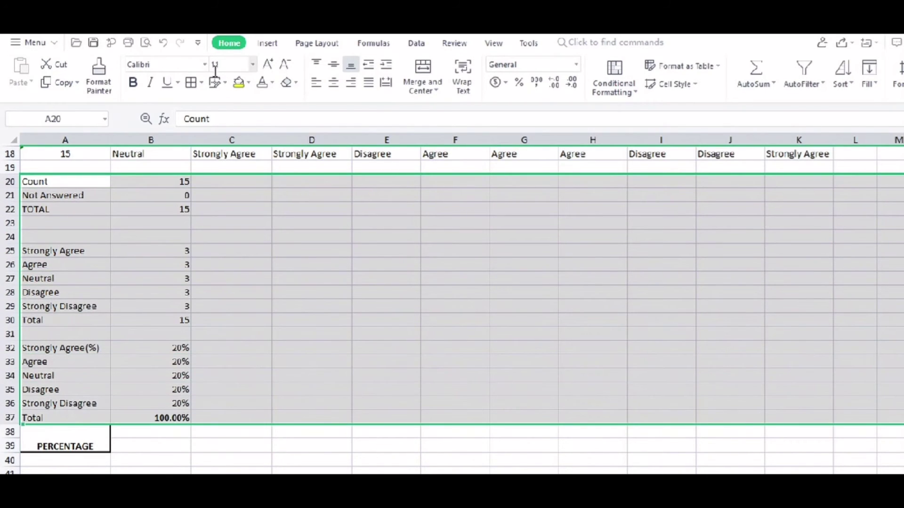
click(272, 83)
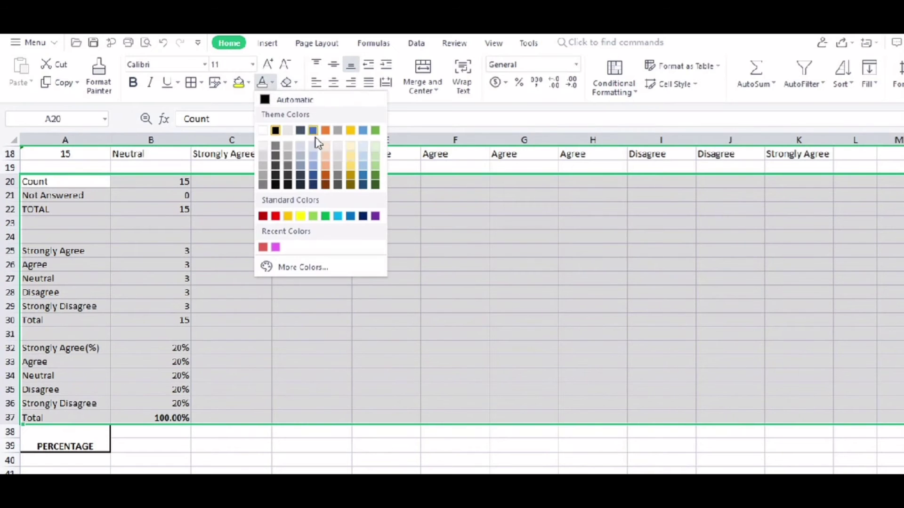
click(277, 131)
click(264, 443)
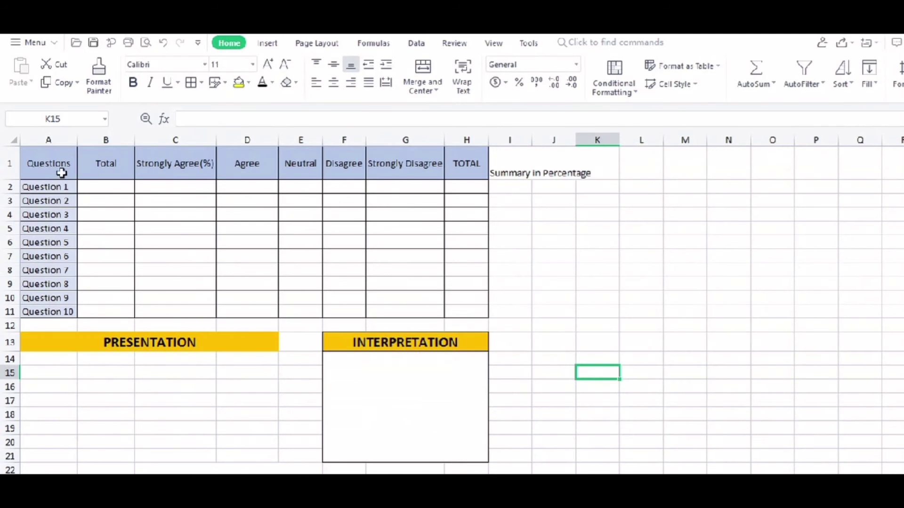
- Bold the summary-in-percentage table's header row A1:H1
click(587, 274)
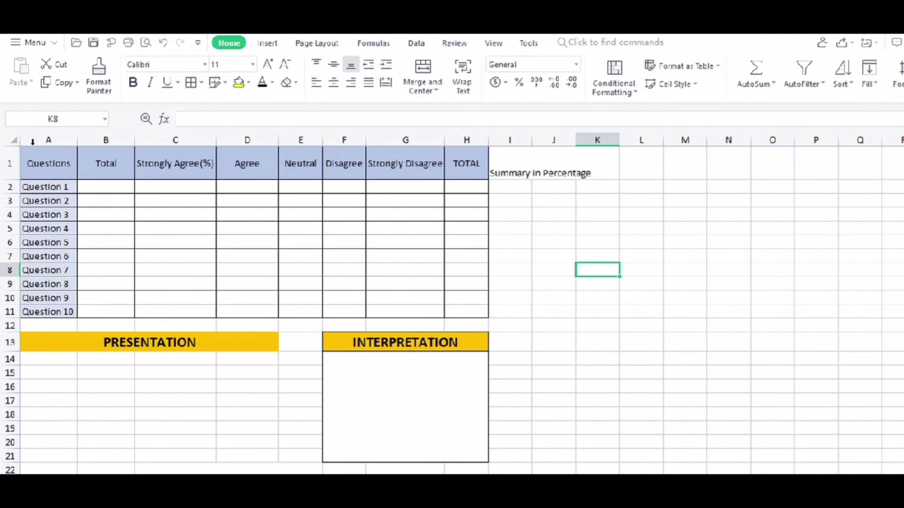
drag(40, 168, 464, 165)
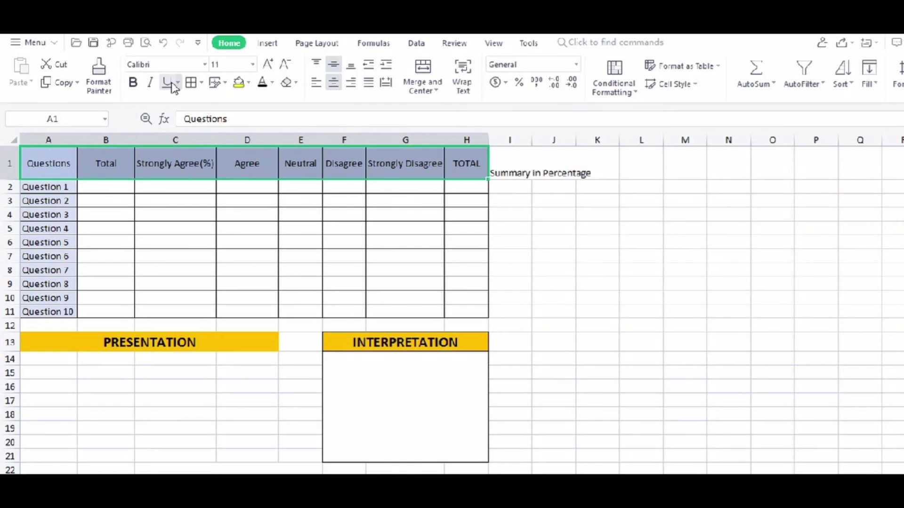
click(133, 82)
click(557, 244)
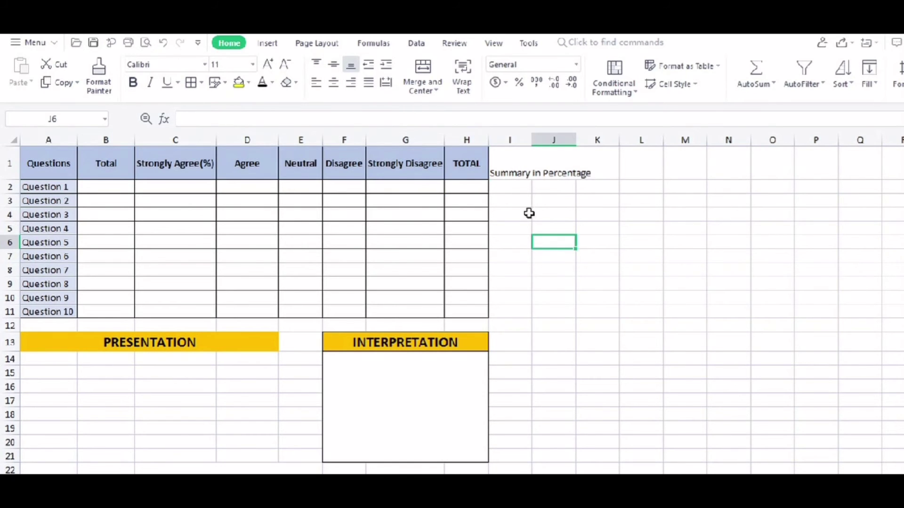
click(518, 171)
click(582, 214)
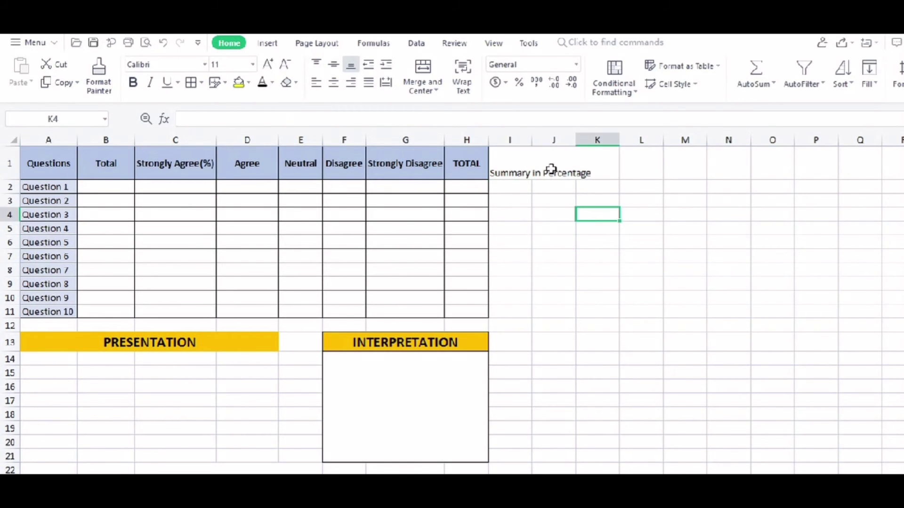
click(570, 280)
click(115, 190)
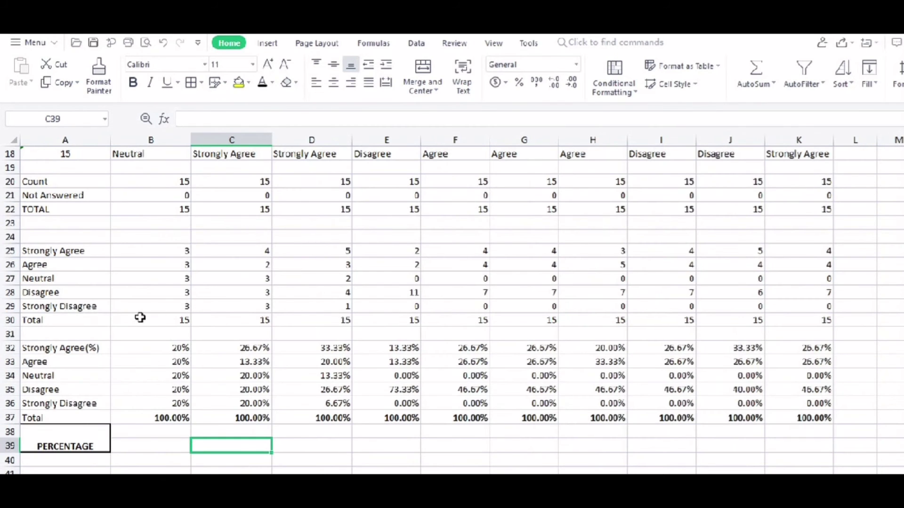
- Select the Total row B30:K30 for all ten questions and copy it
click(139, 317)
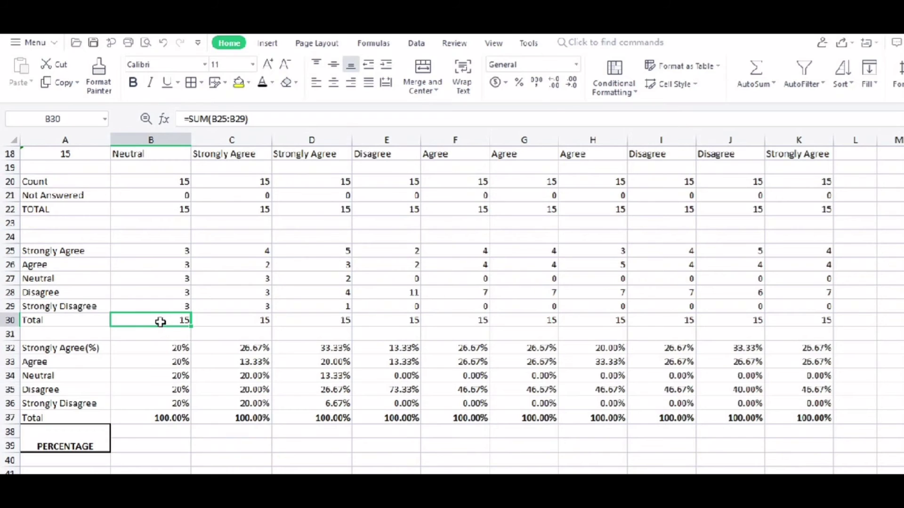
key(ctrl+shift+Right)
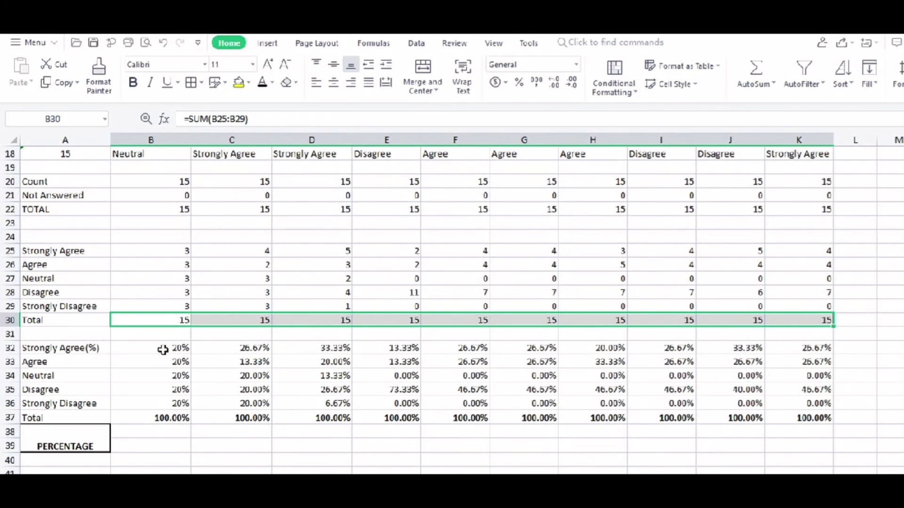
click(152, 334)
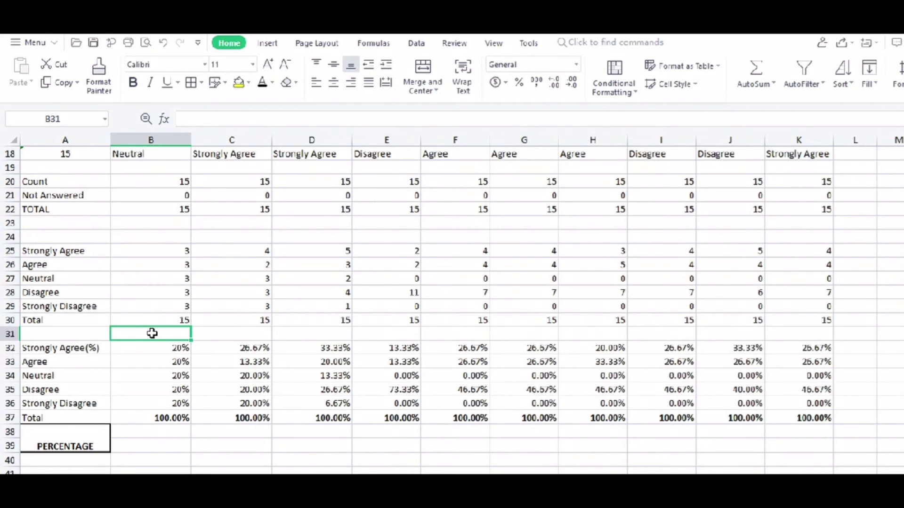
text(CTRL+SHIFT+)
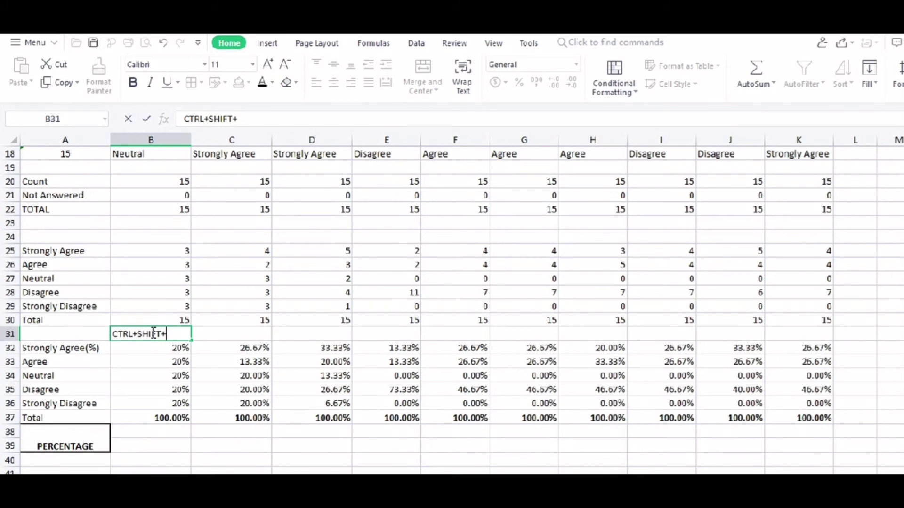
text(RIGHT AR)
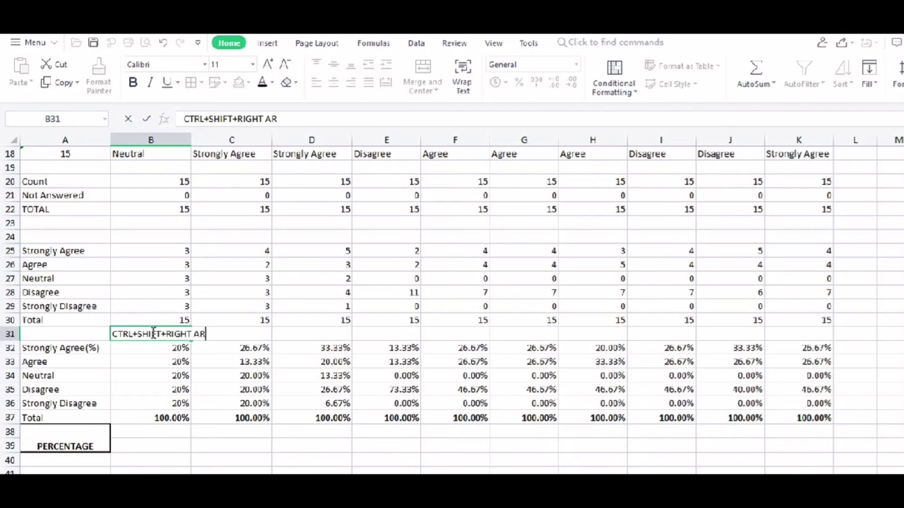
text(ROW)
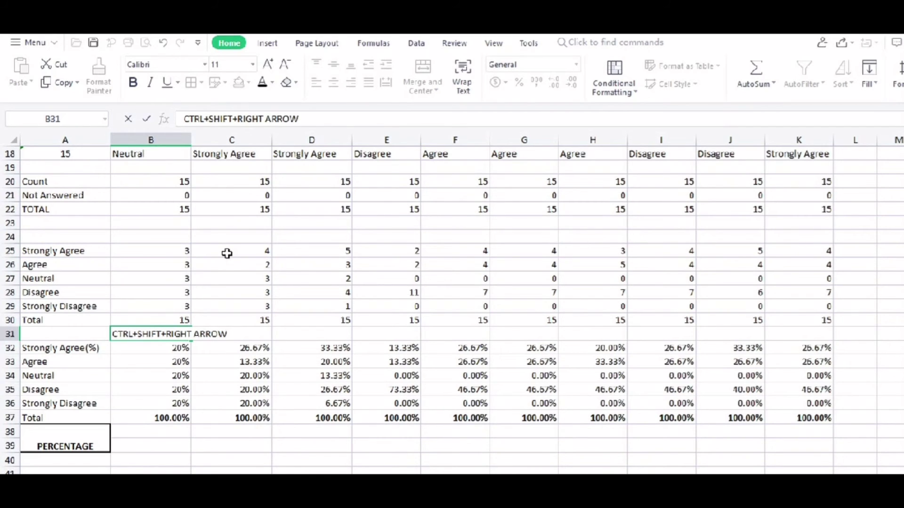
key(BackSpace)
key(BackSpace)
key(BackSpace)
key(BackSpace)
key(BackSpace)
key(BackSpace)
key(BackSpace)
key(BackSpace)
key(BackSpace)
key(BackSpace)
key(BackSpace)
key(BackSpace)
key(BackSpace)
key(BackSpace)
key(BackSpace)
key(BackSpace)
key(BackSpace)
key(BackSpace)
key(BackSpace)
key(BackSpace)
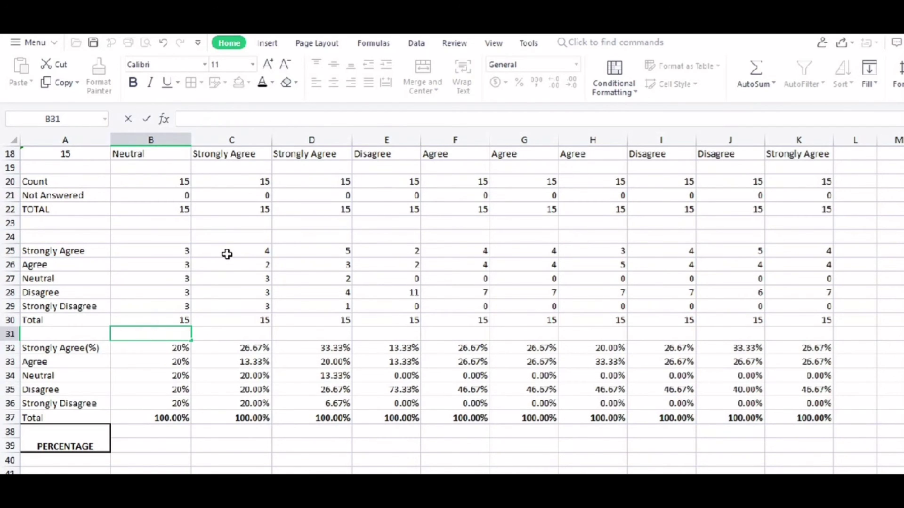
click(155, 318)
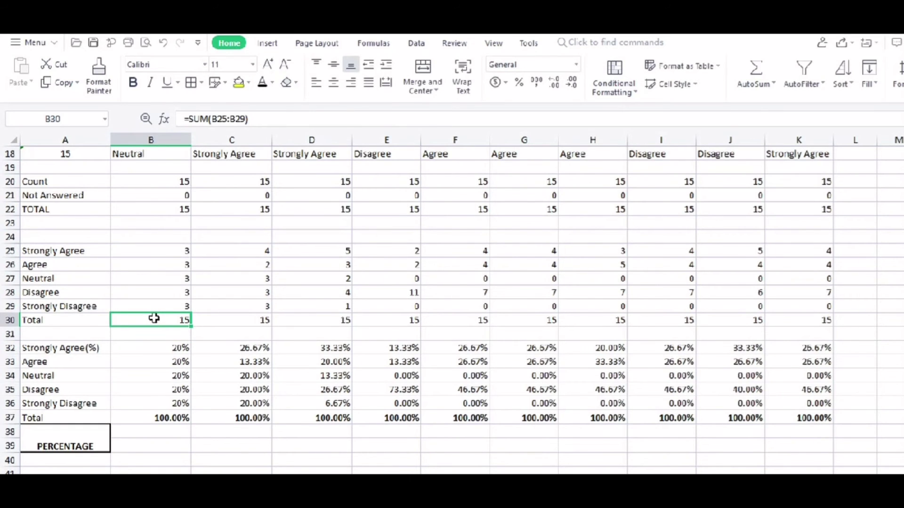
key(ctrl+shift+Right)
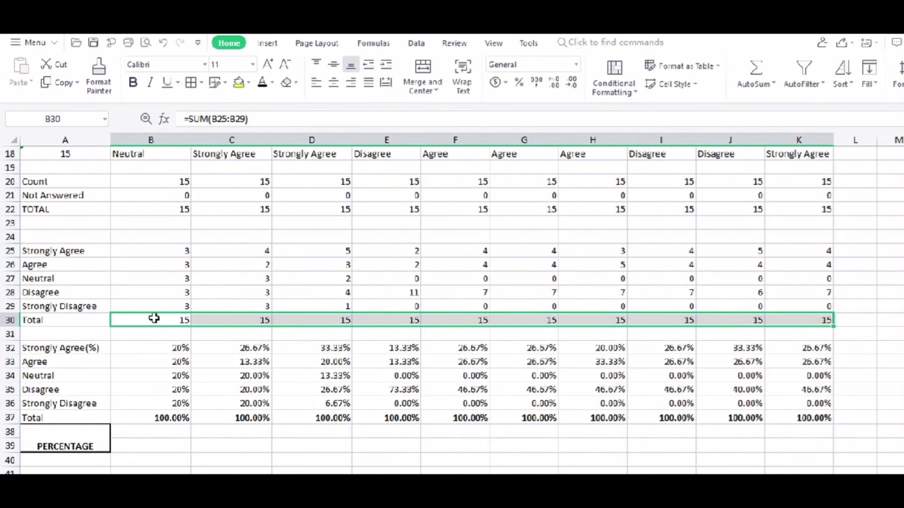
key(ctrl+c)
right_click(154, 318)
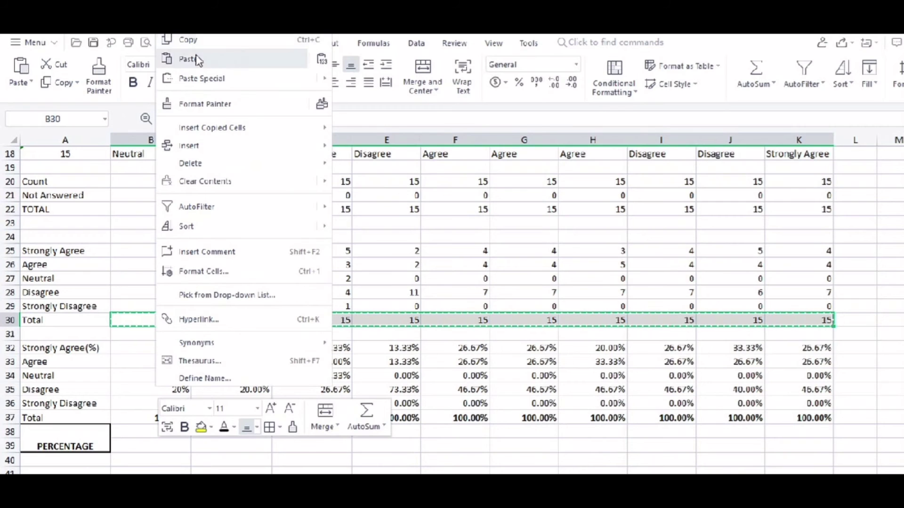
click(187, 37)
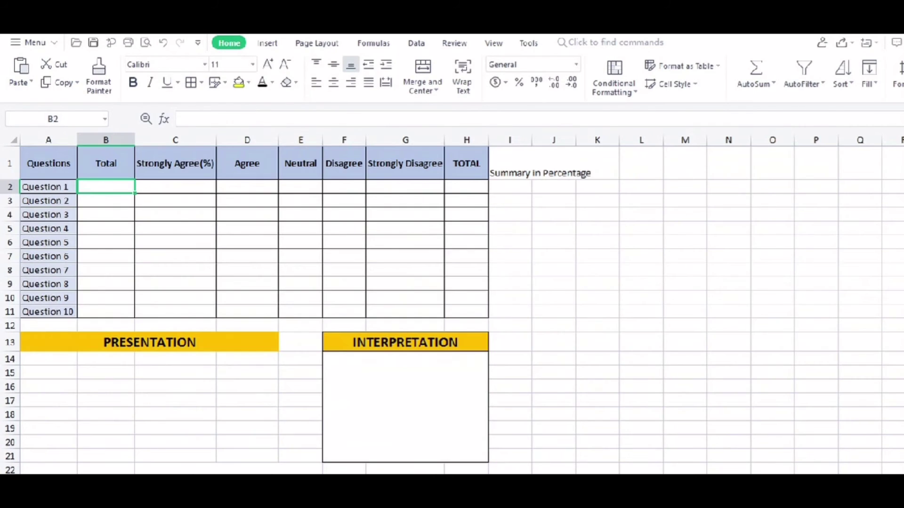
- Paste the copied totals into B2 of the summary sheet as transposed values, 15 per question
click(257, 480)
right_click(91, 188)
mouse_move(266, 265)
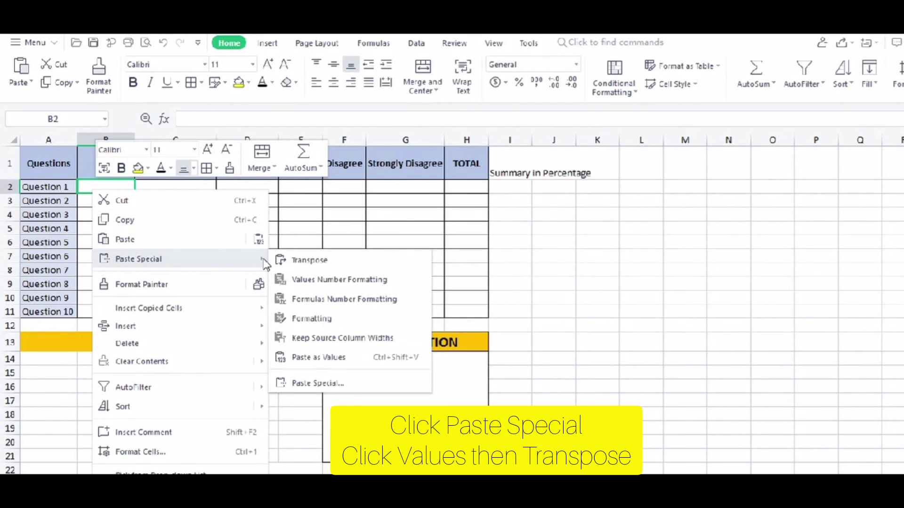
click(304, 382)
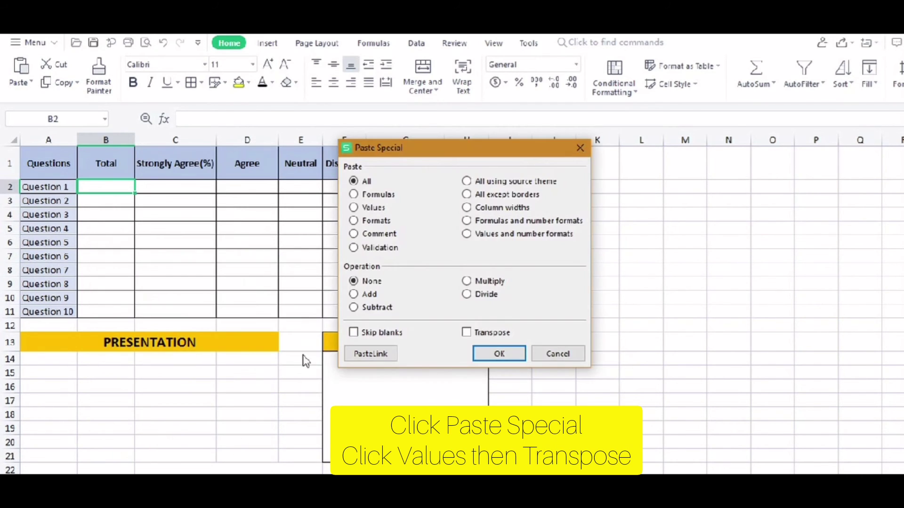
click(353, 208)
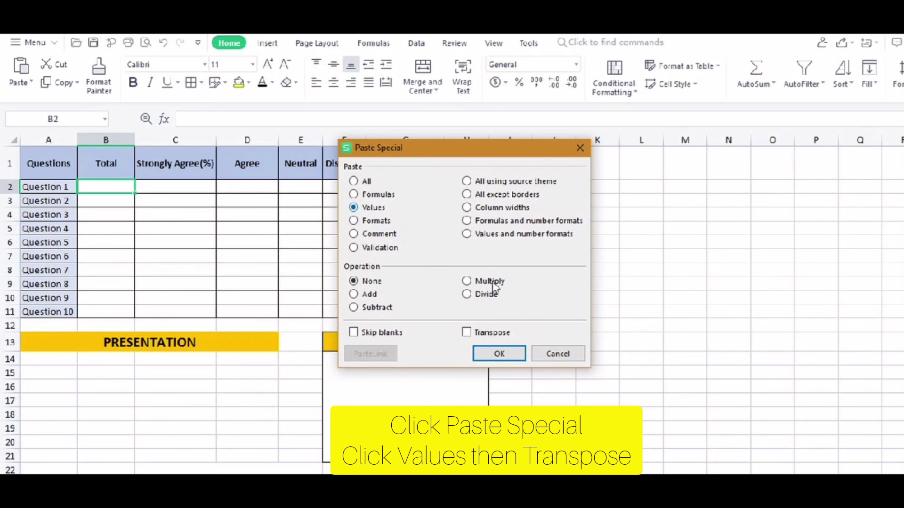
click(466, 333)
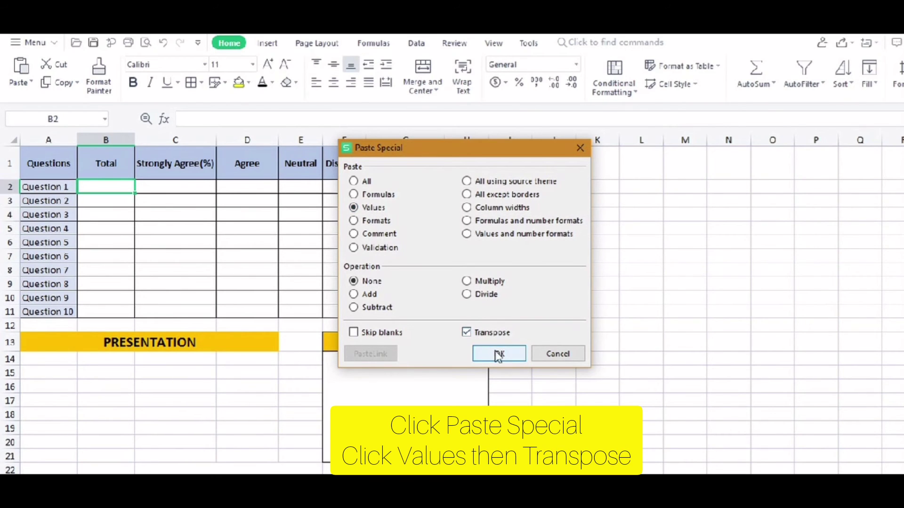
click(498, 353)
click(554, 319)
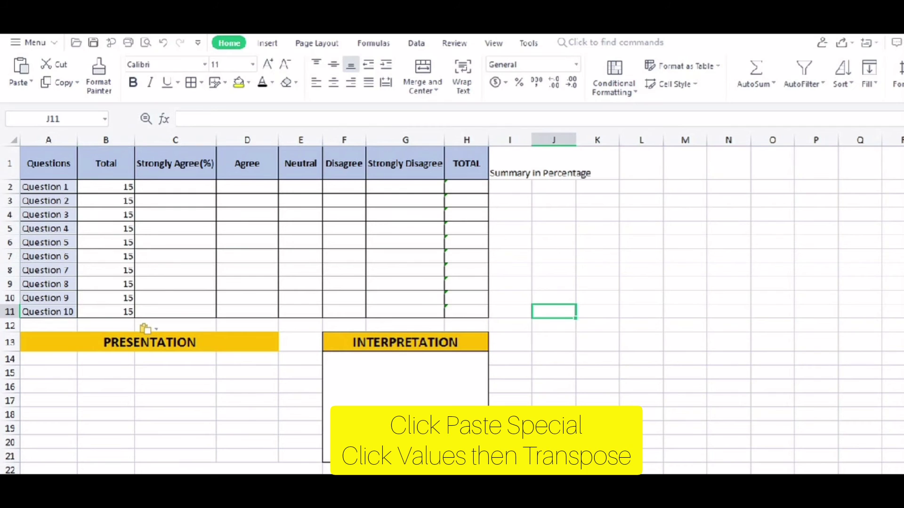
click(158, 188)
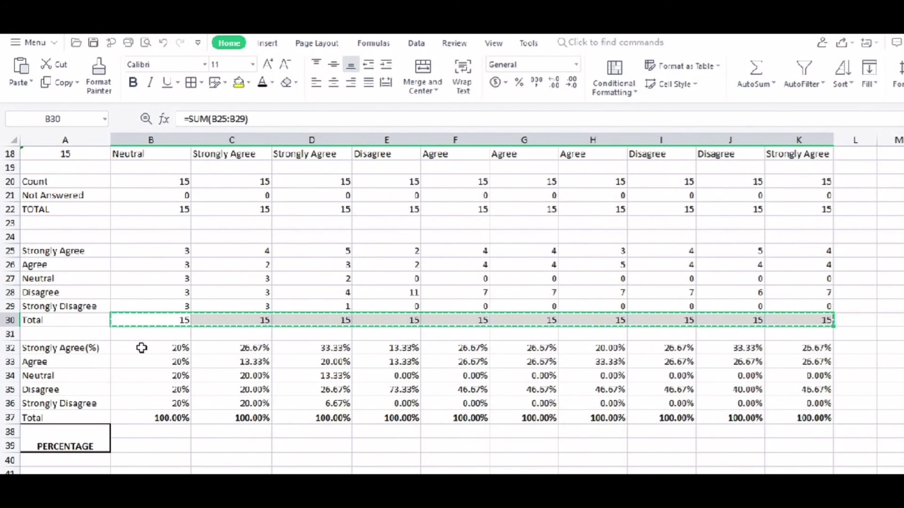
- Copy the Strongly Agree percentages B32:K32 and paste them as values into the summary's C2 column
double_click(141, 347)
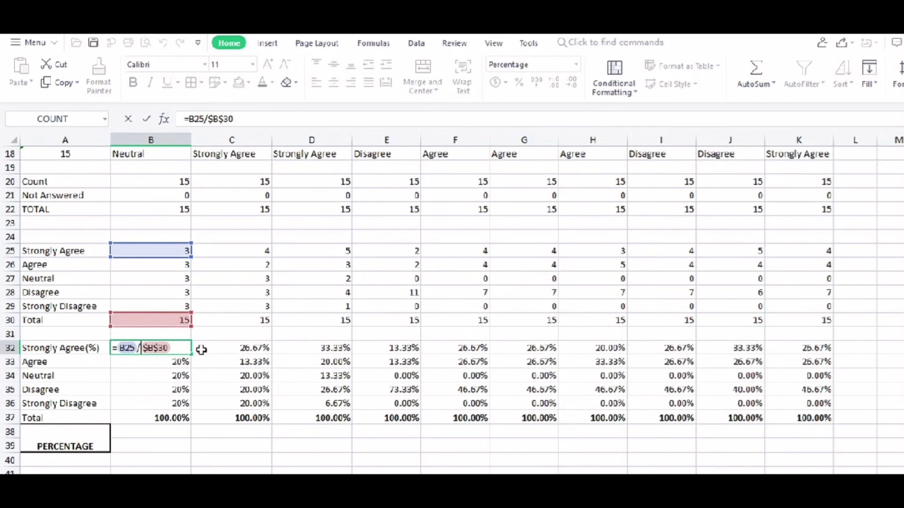
key(Return)
click(146, 348)
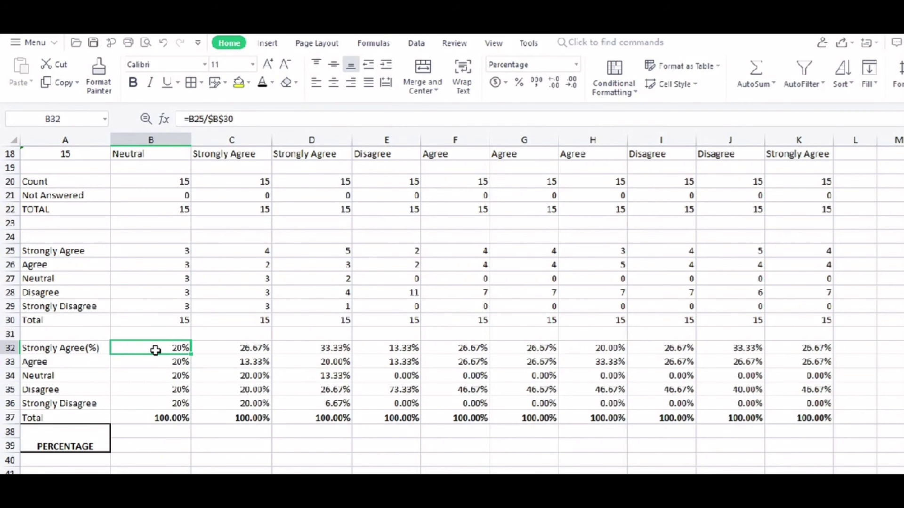
key(ctrl+shift+Right)
key(ctrl+c)
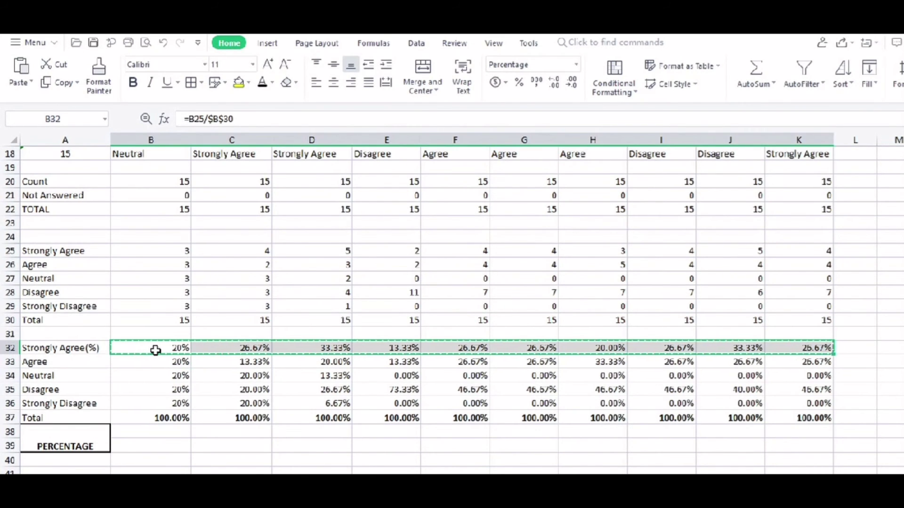
key(ctrl+Page_Down)
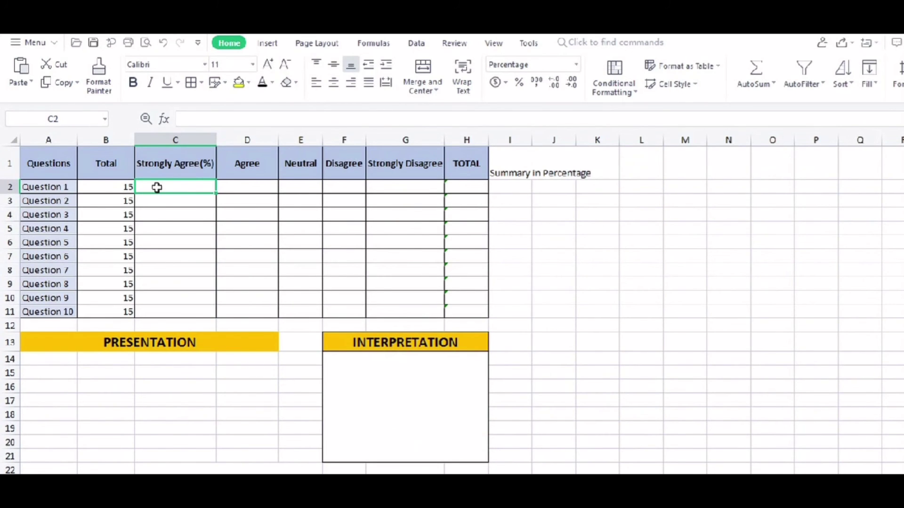
right_click(157, 187)
mouse_move(311, 258)
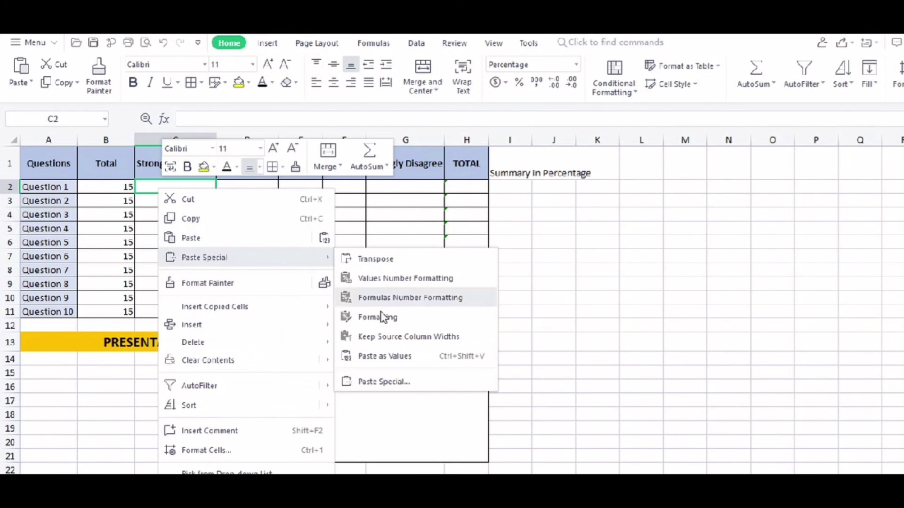
click(382, 382)
click(354, 208)
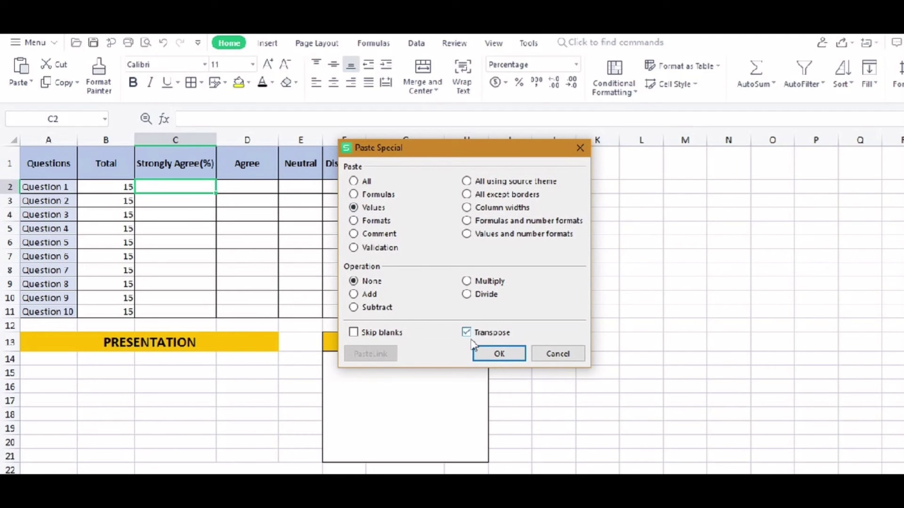
click(497, 354)
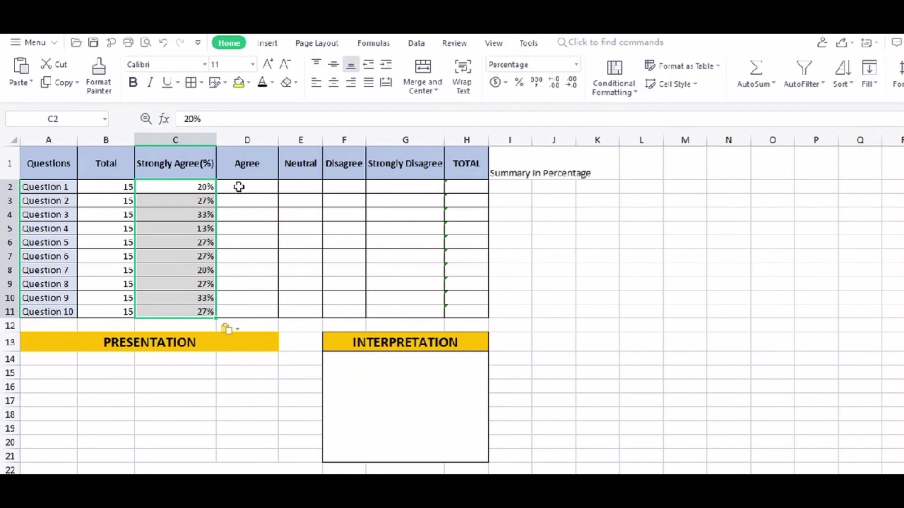
- Check the filled Agree–Strongly Disagree percentages and the TOTAL column reading 100% per question
drag(239, 187, 391, 290)
drag(233, 214, 408, 310)
drag(470, 309, 254, 185)
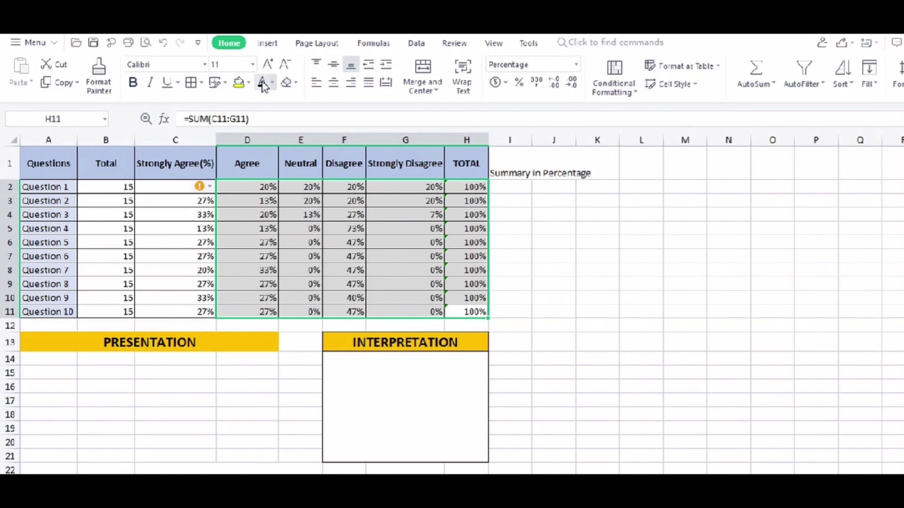
click(579, 272)
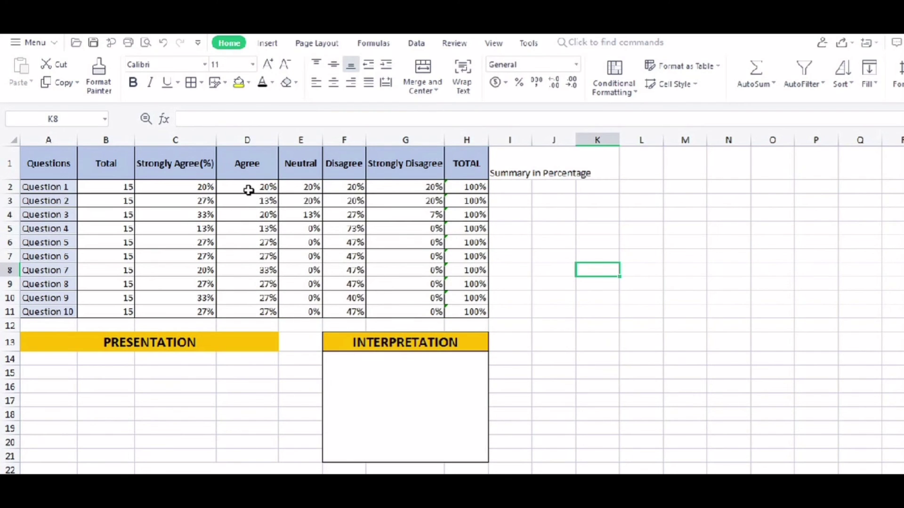
drag(464, 185, 468, 310)
click(589, 271)
click(106, 335)
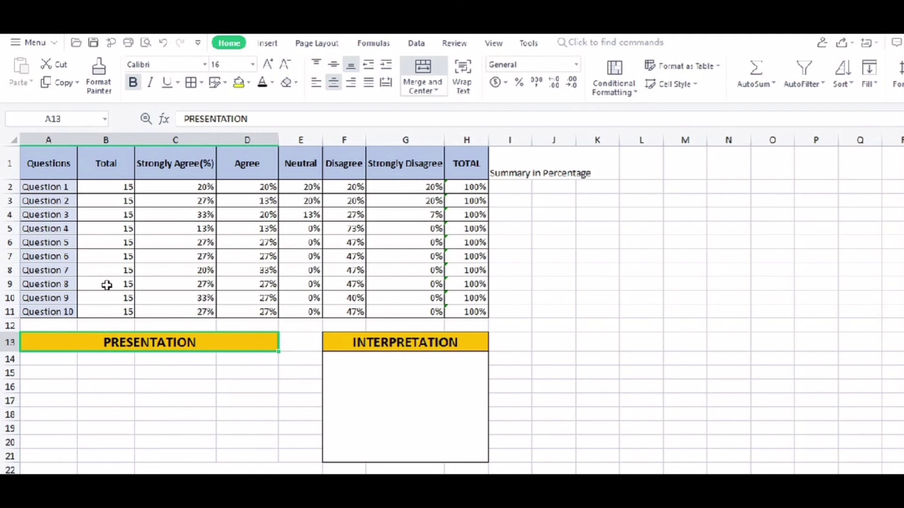
click(569, 266)
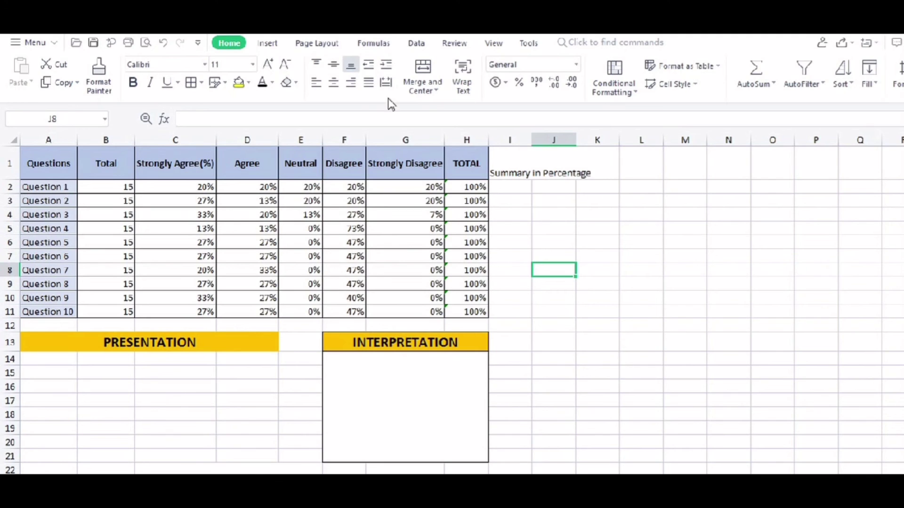
- Chart the first question's five percentages as a plain Clustered Column chart
drag(160, 186, 395, 186)
click(267, 43)
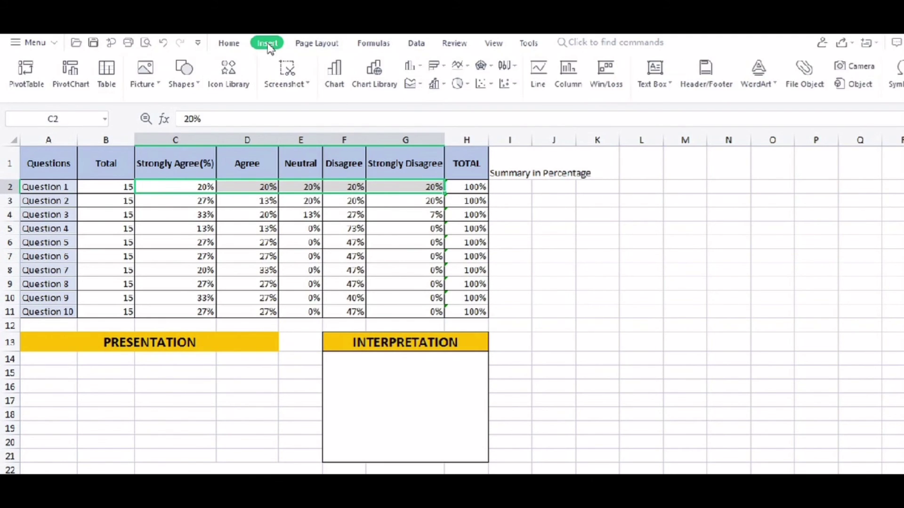
click(334, 79)
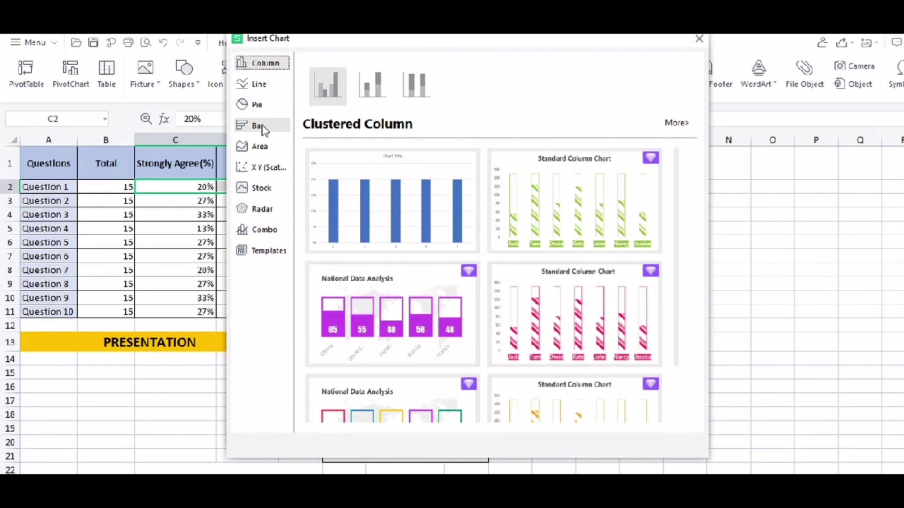
scroll(431, 322, down, 2)
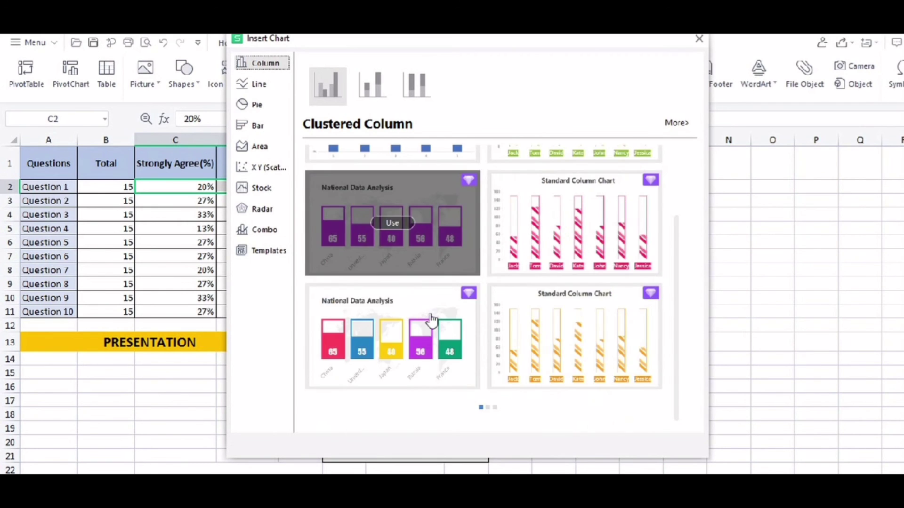
scroll(515, 323, down, 5)
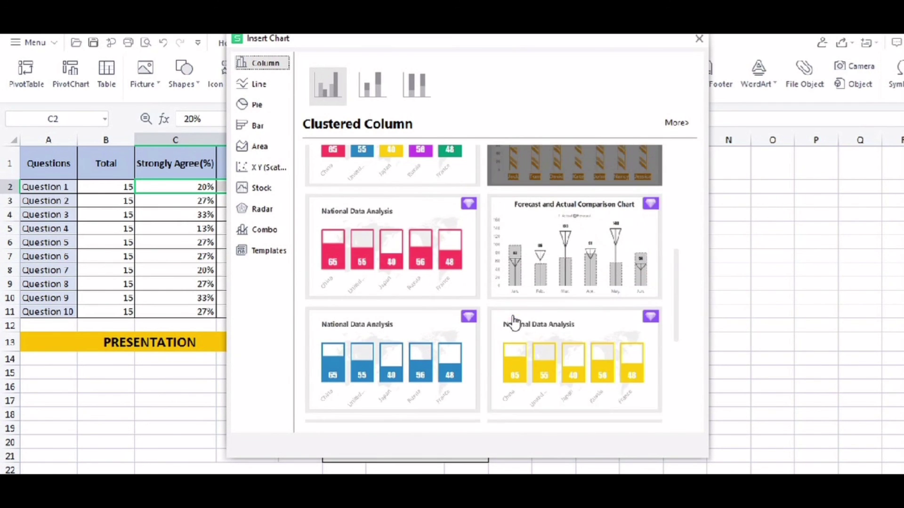
scroll(514, 323, up, 7)
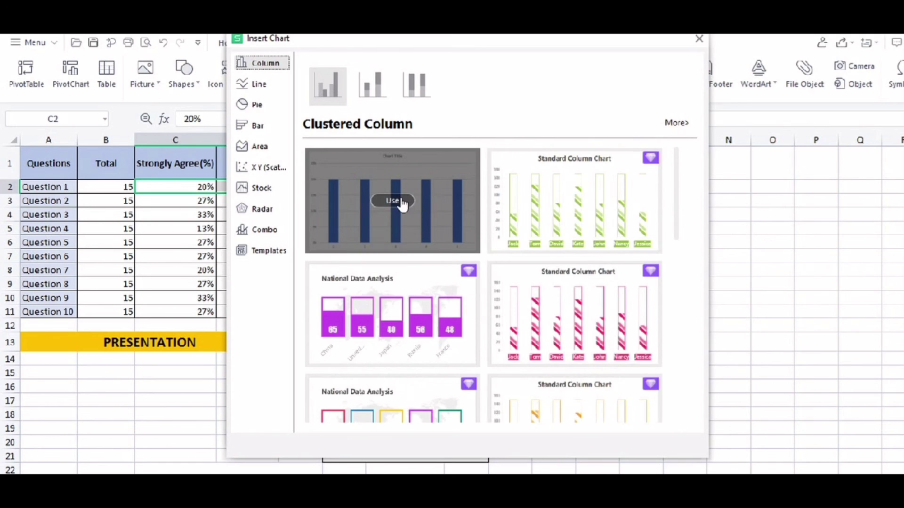
click(402, 202)
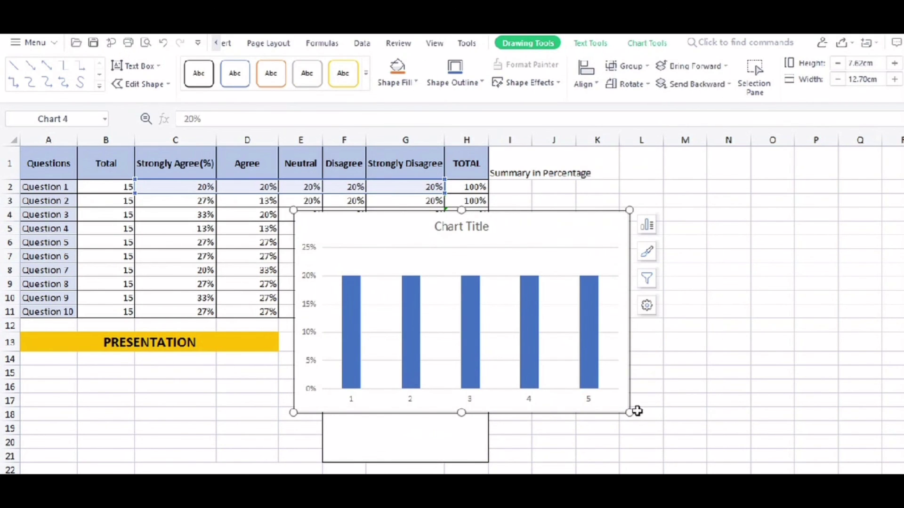
- Shrink the chart and move it under the PRESENTATION heading
drag(630, 414, 521, 326)
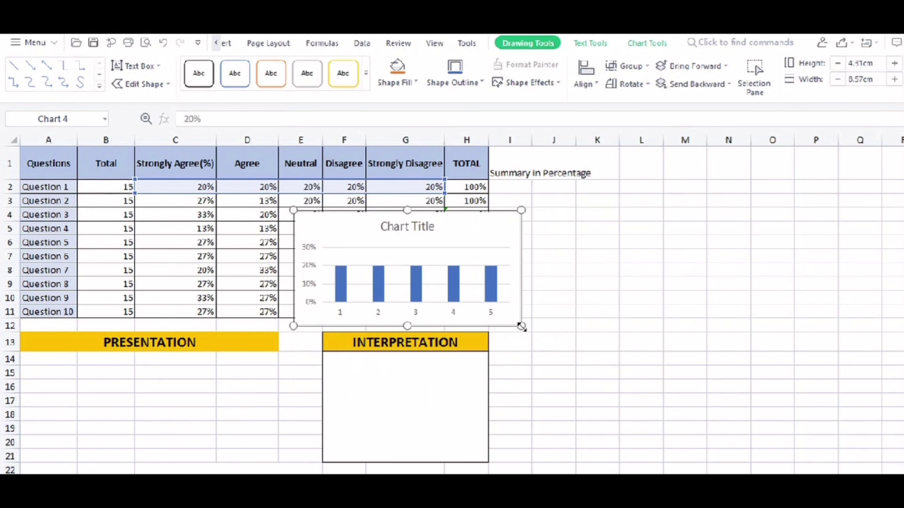
drag(456, 218, 194, 364)
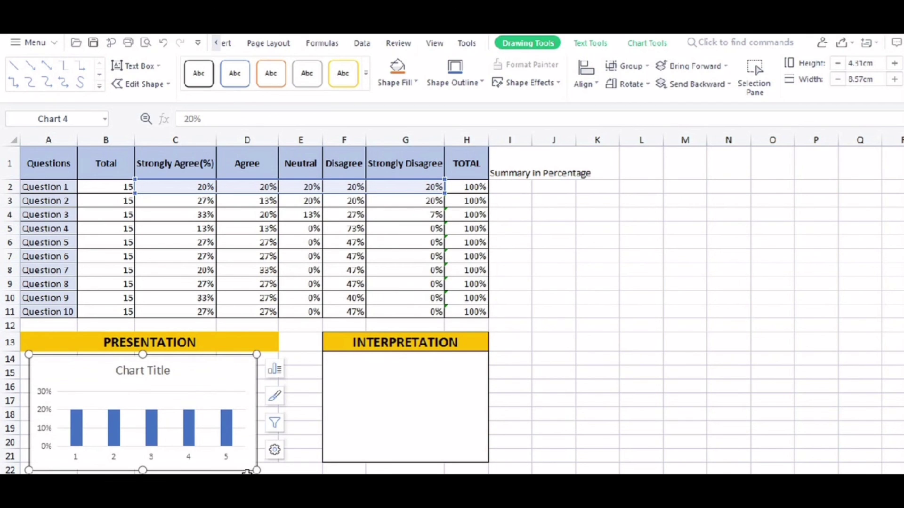
drag(246, 472, 242, 460)
- Replace the chart title with 'Fig1. The Question'
click(139, 366)
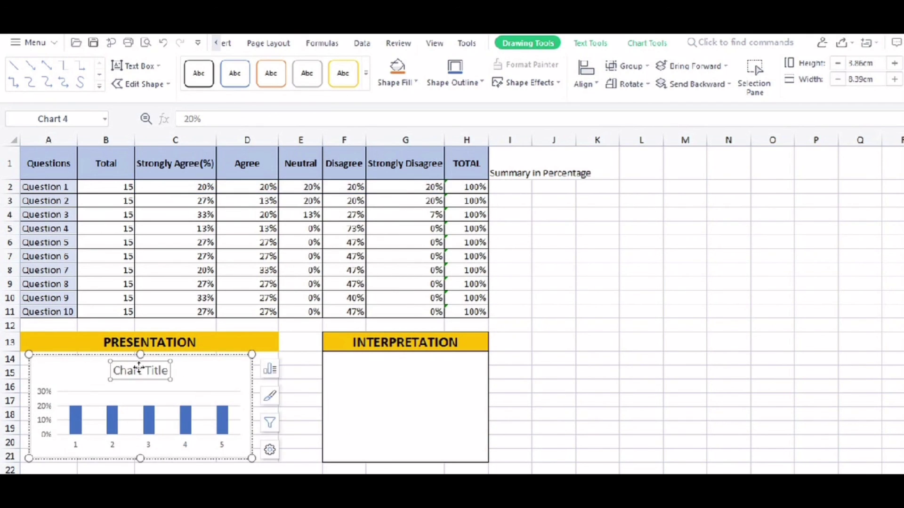
double_click(140, 370)
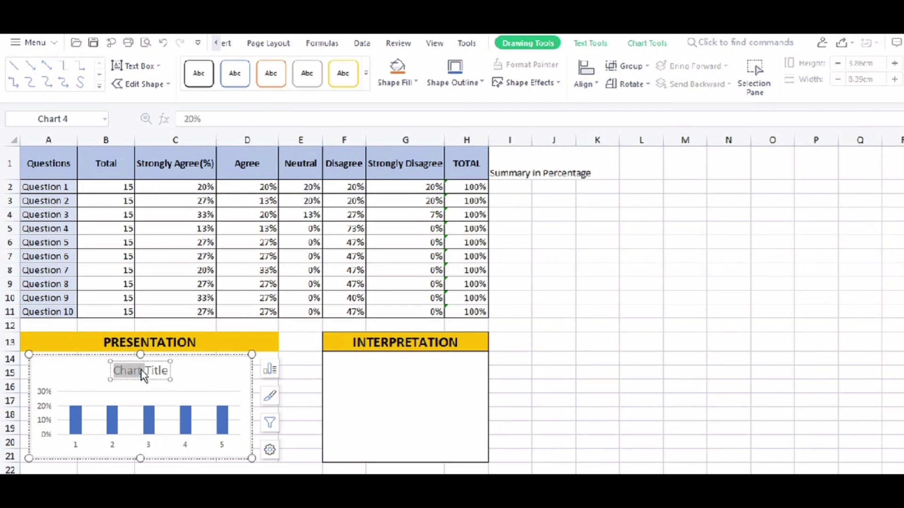
key(ctrl+a)
key(BackSpace)
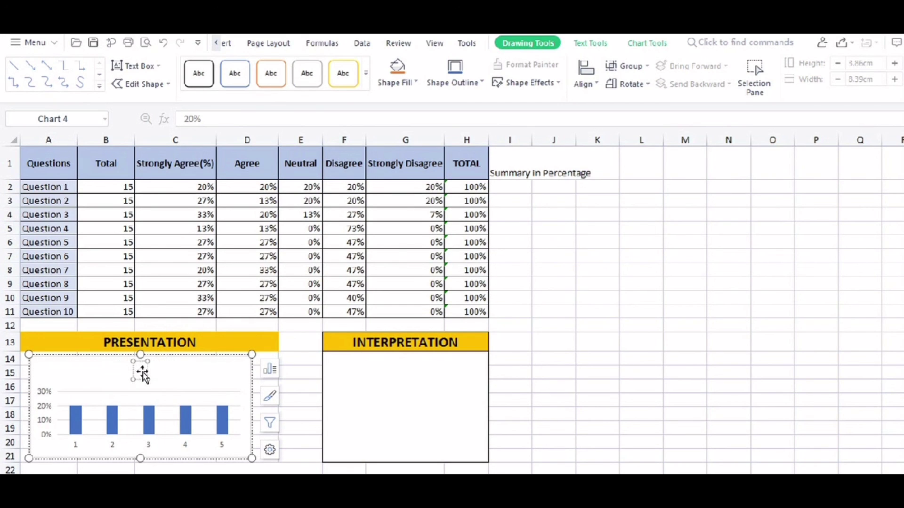
text(fIGURE)
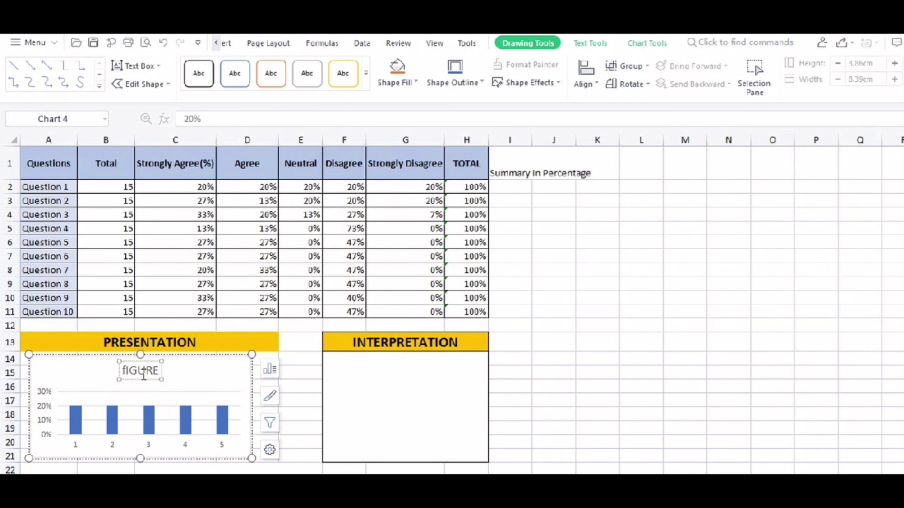
key(BackSpace)
key(BackSpace)
key(BackSpace)
key(BackSpace)
key(BackSpace)
key(BackSpace)
text(Fig)
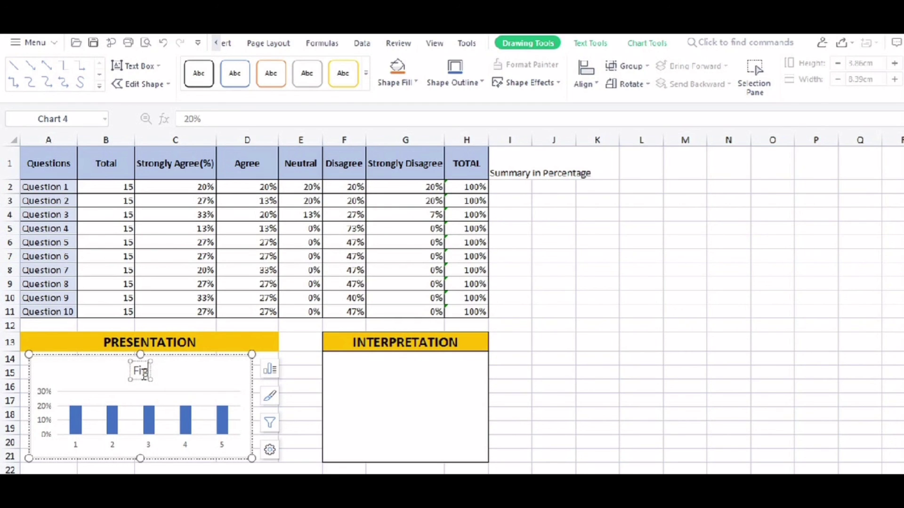
text(1.)
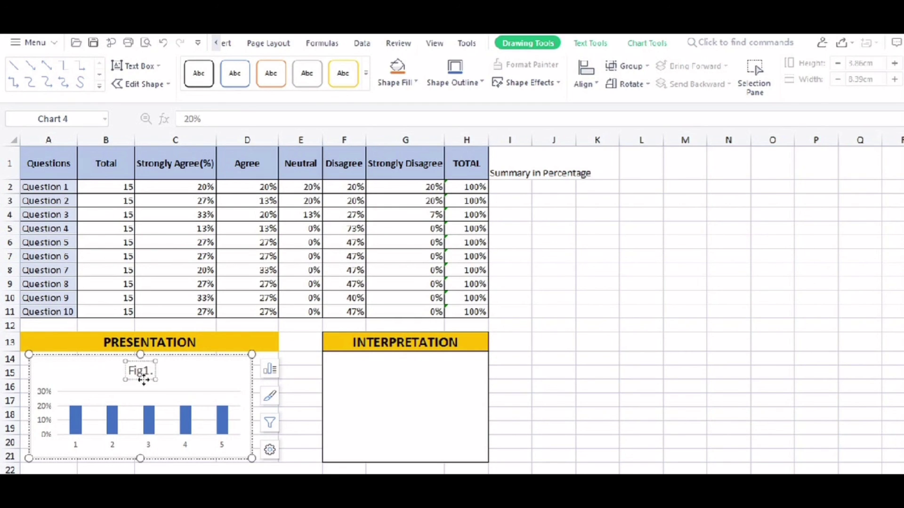
text( The)
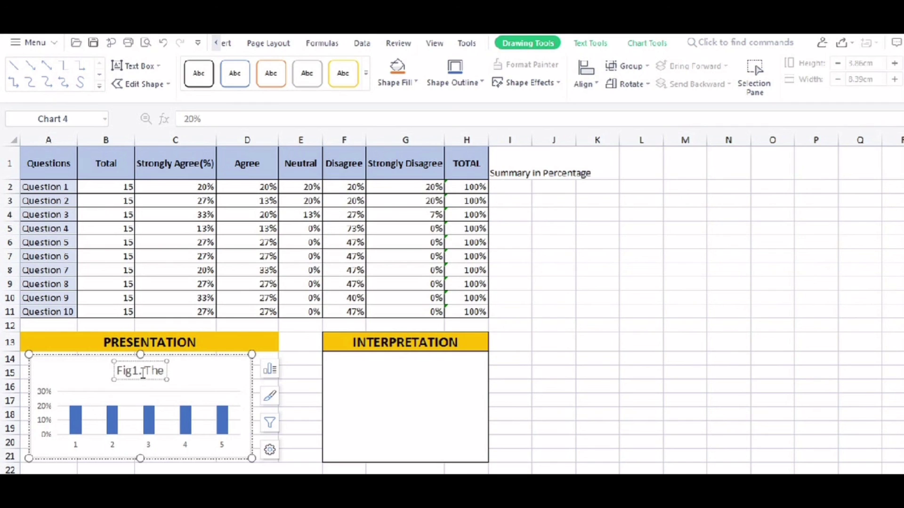
text( Question)
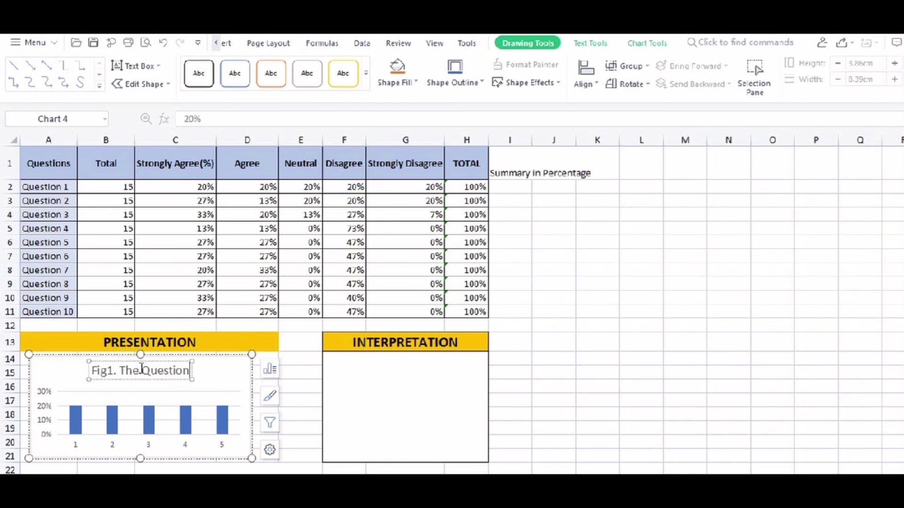
click(568, 396)
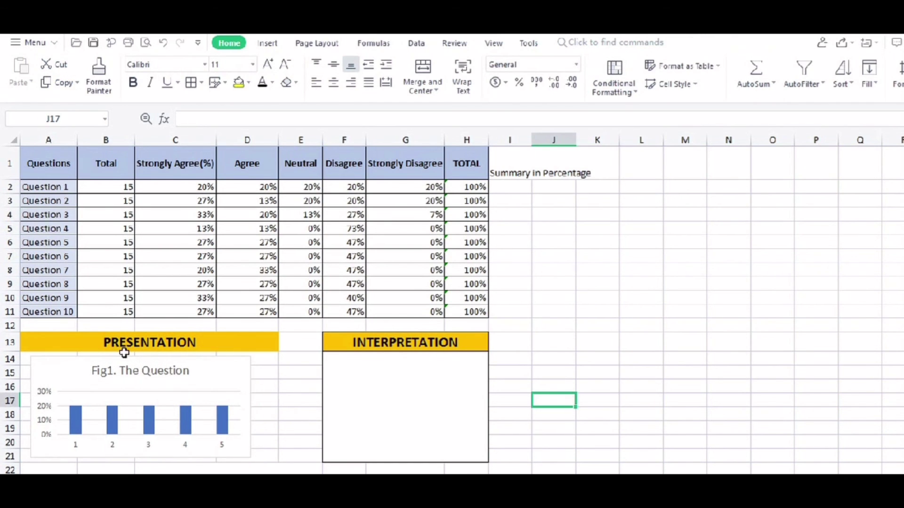
- Apply black font colour to B22 'Figure 1.' and C22's question caption
scroll(118, 400, down, 2)
click(78, 396)
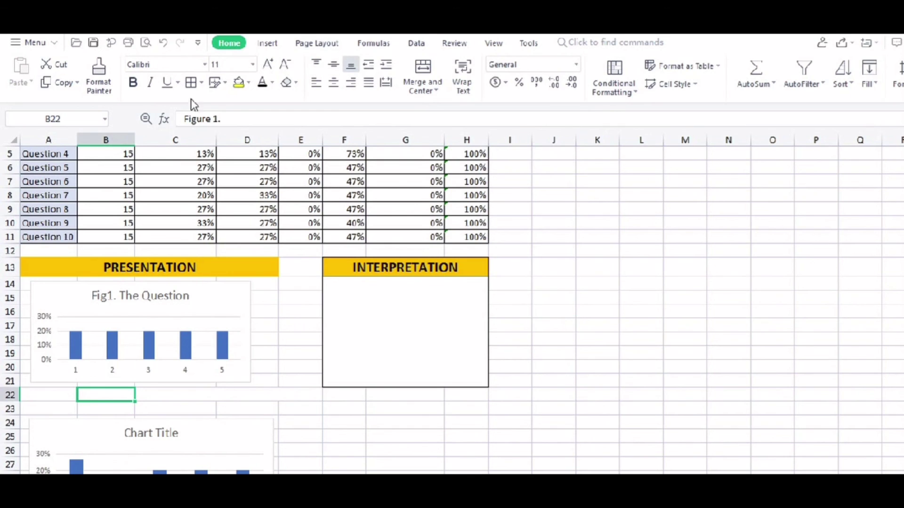
click(262, 83)
click(147, 399)
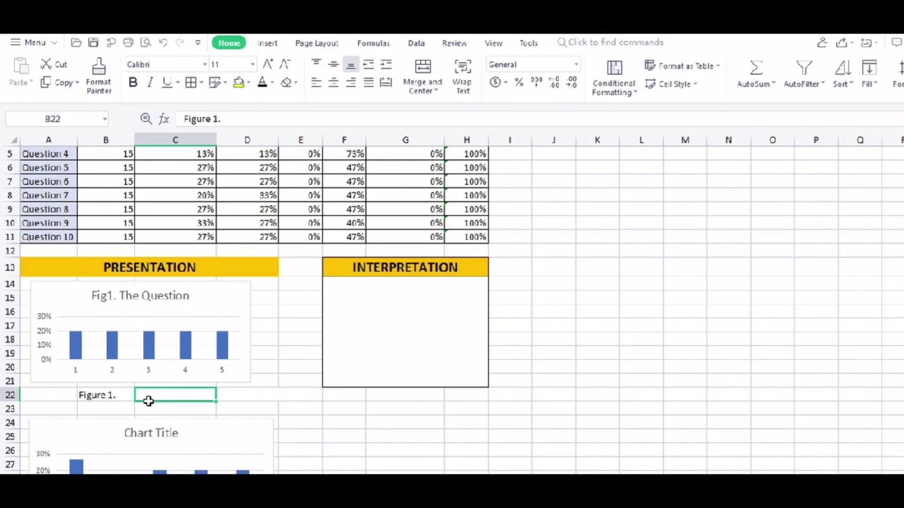
click(263, 85)
click(92, 408)
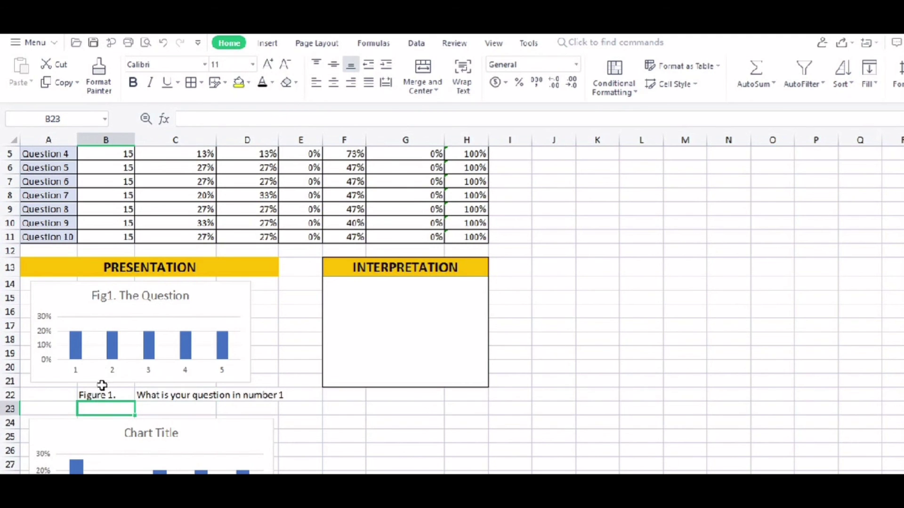
- Look over the percentage row and the second chart, ending on the INTERPRETATION heading
scroll(195, 286, up, 2)
drag(188, 201, 396, 202)
scroll(243, 262, down, 3)
scroll(244, 262, down, 2)
click(115, 347)
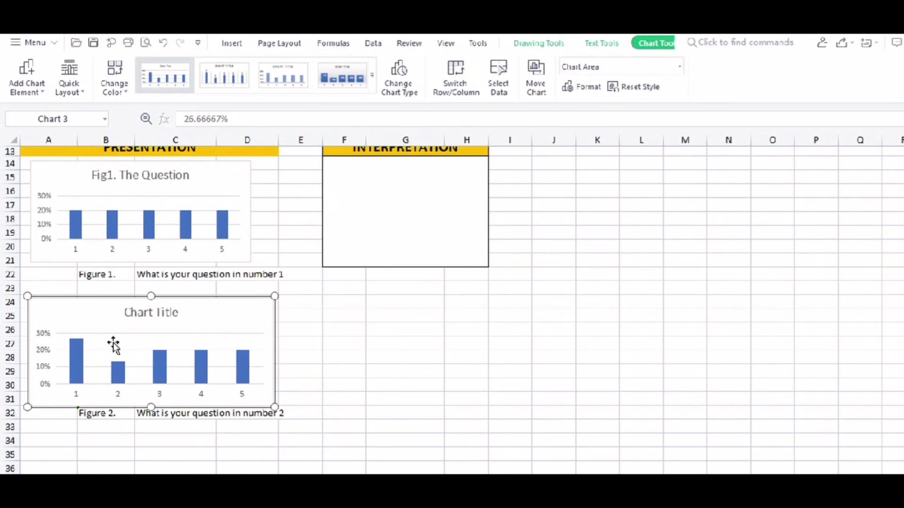
click(523, 357)
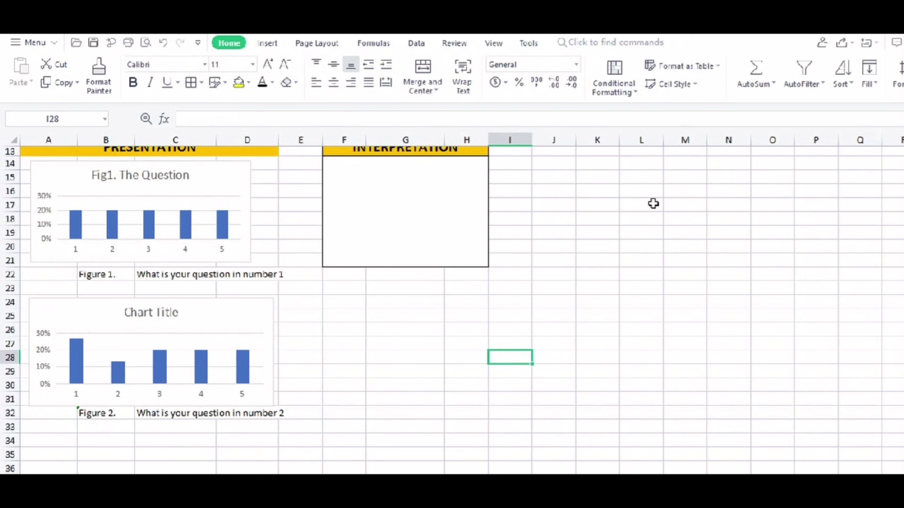
scroll(369, 305, up, 4)
click(360, 342)
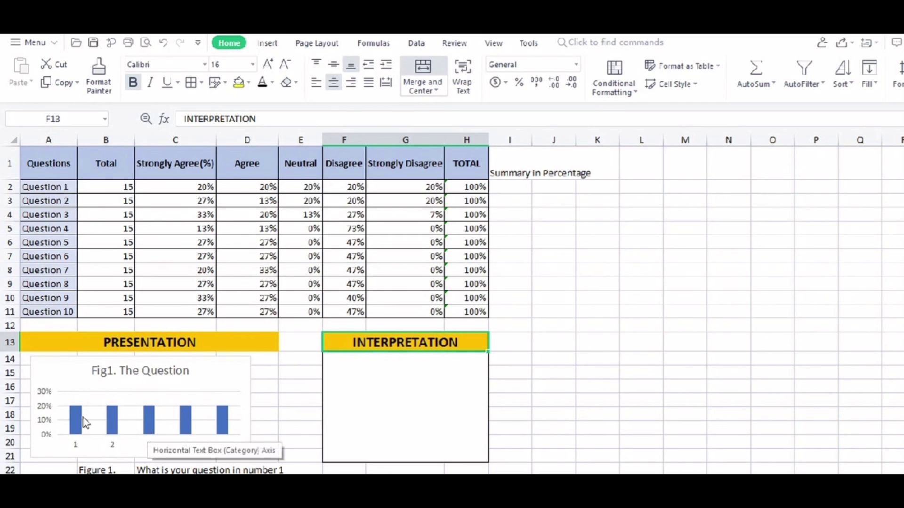
- Apply black font colour to the INTERPRETATION note stating each scale option gets 20 percent
mouse_move(77, 428)
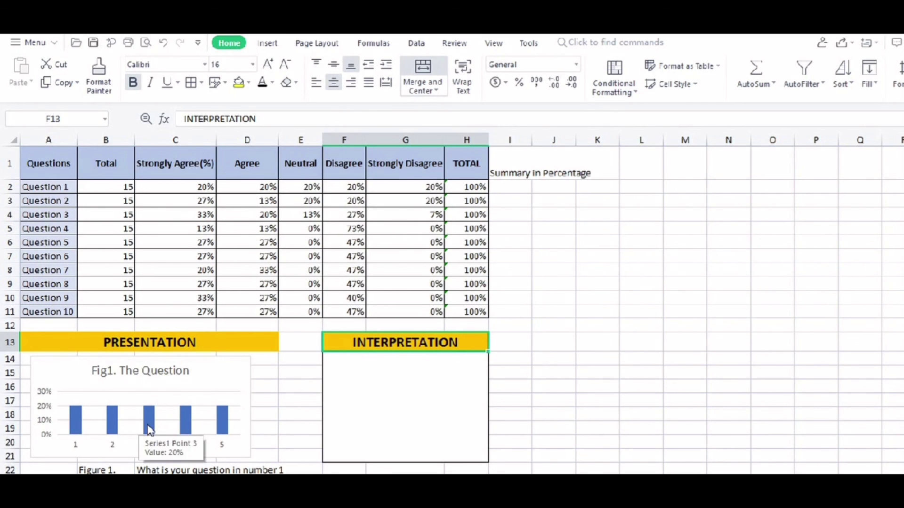
mouse_move(217, 424)
click(389, 388)
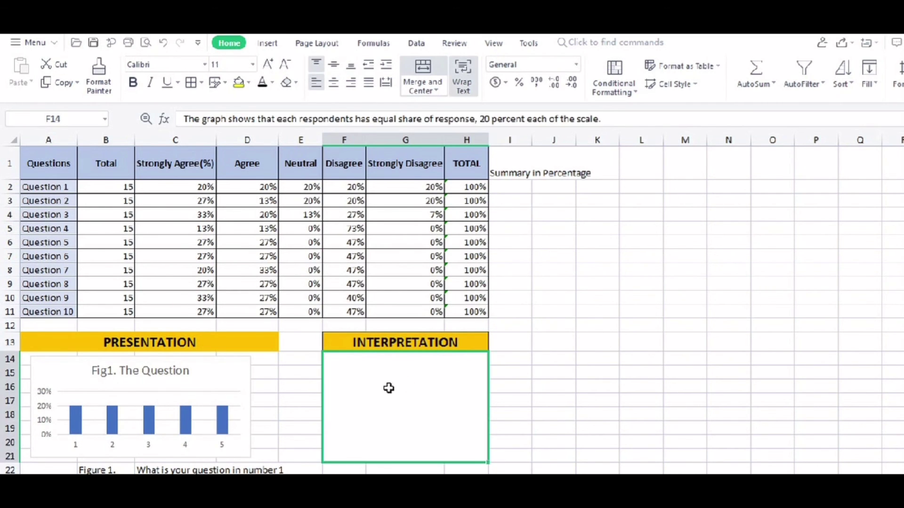
click(263, 84)
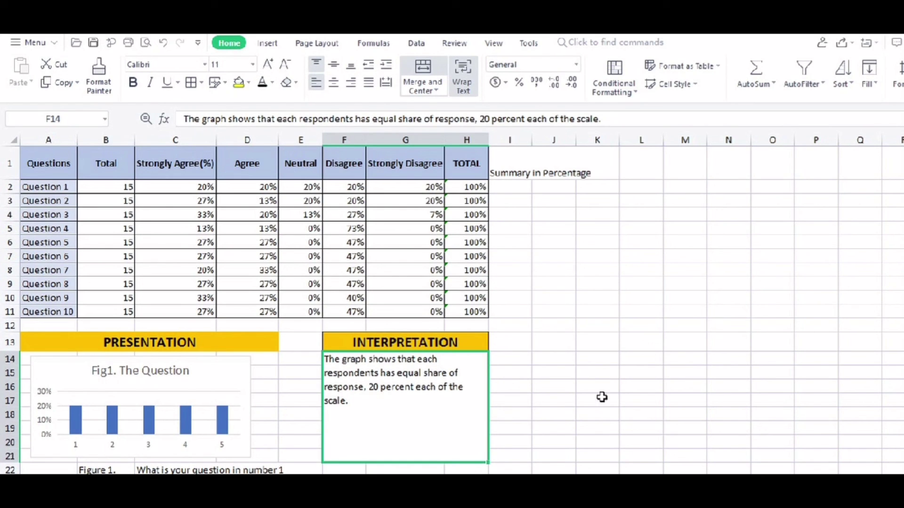
click(602, 398)
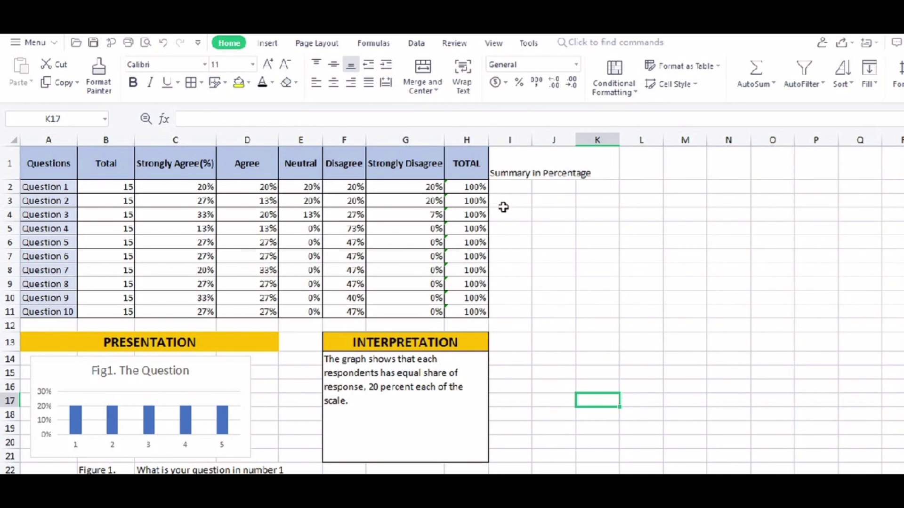
drag(463, 185, 467, 307)
click(641, 325)
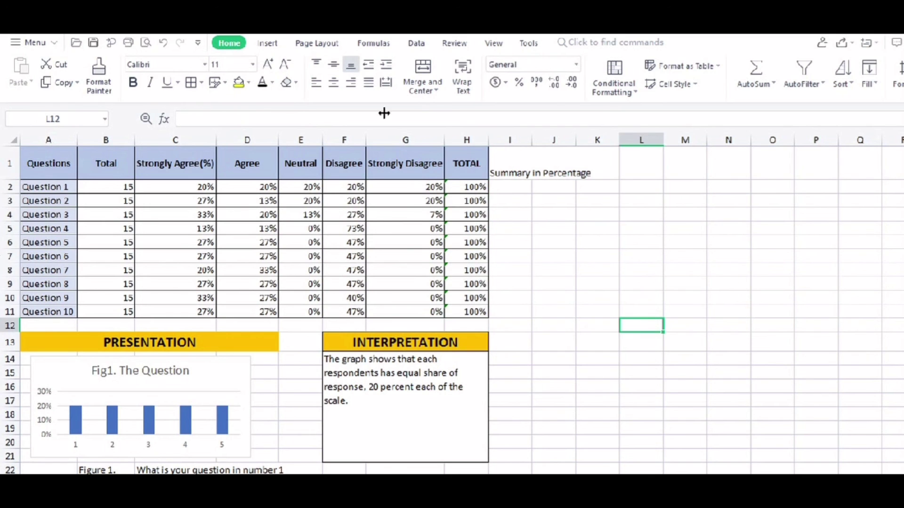